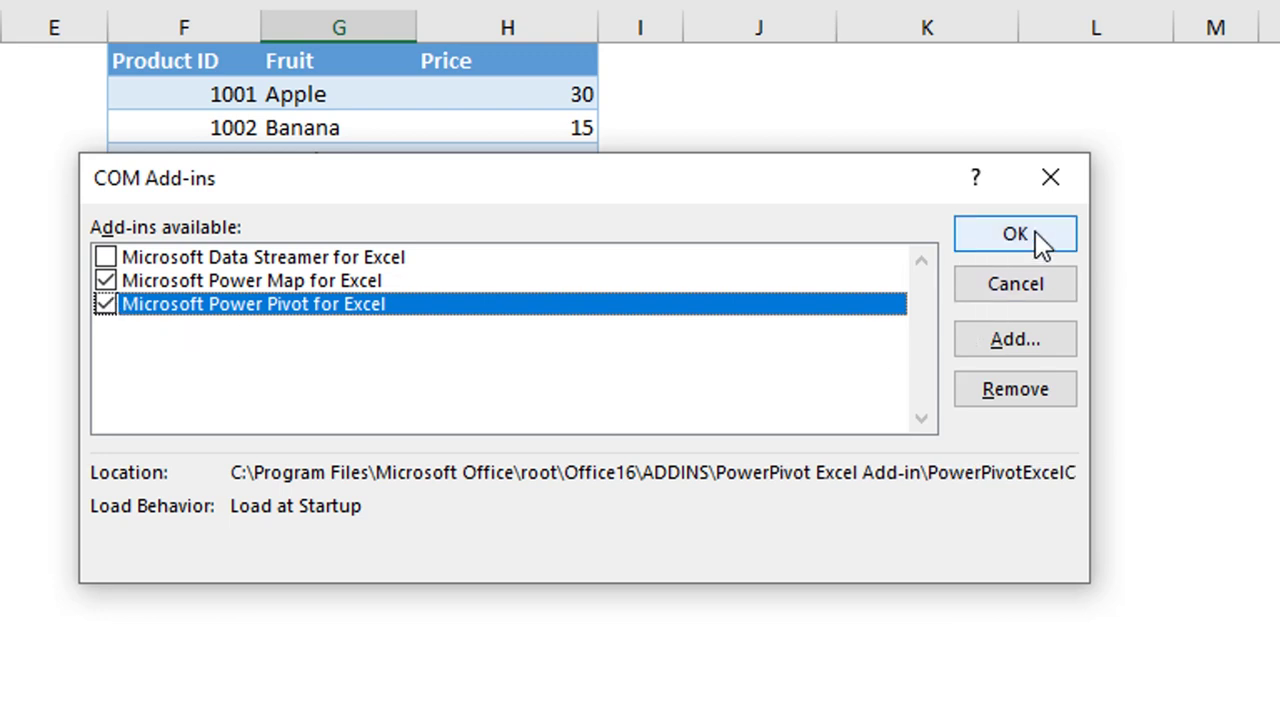
Confirm the add-ins, then enable the Data Analysis add-ins through Data > Manage Data Model
{"action": "left_click", "coordinate": [968, 290]}
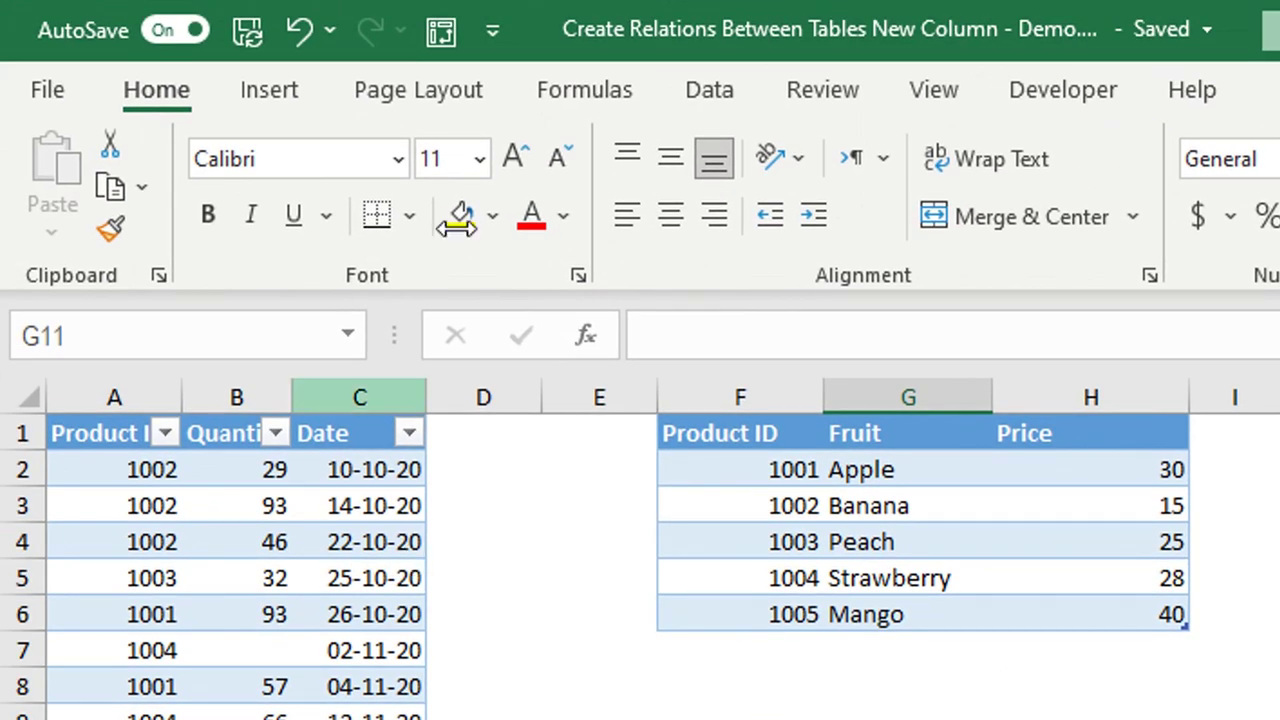
{"action": "left_click", "coordinate": [711, 88]}
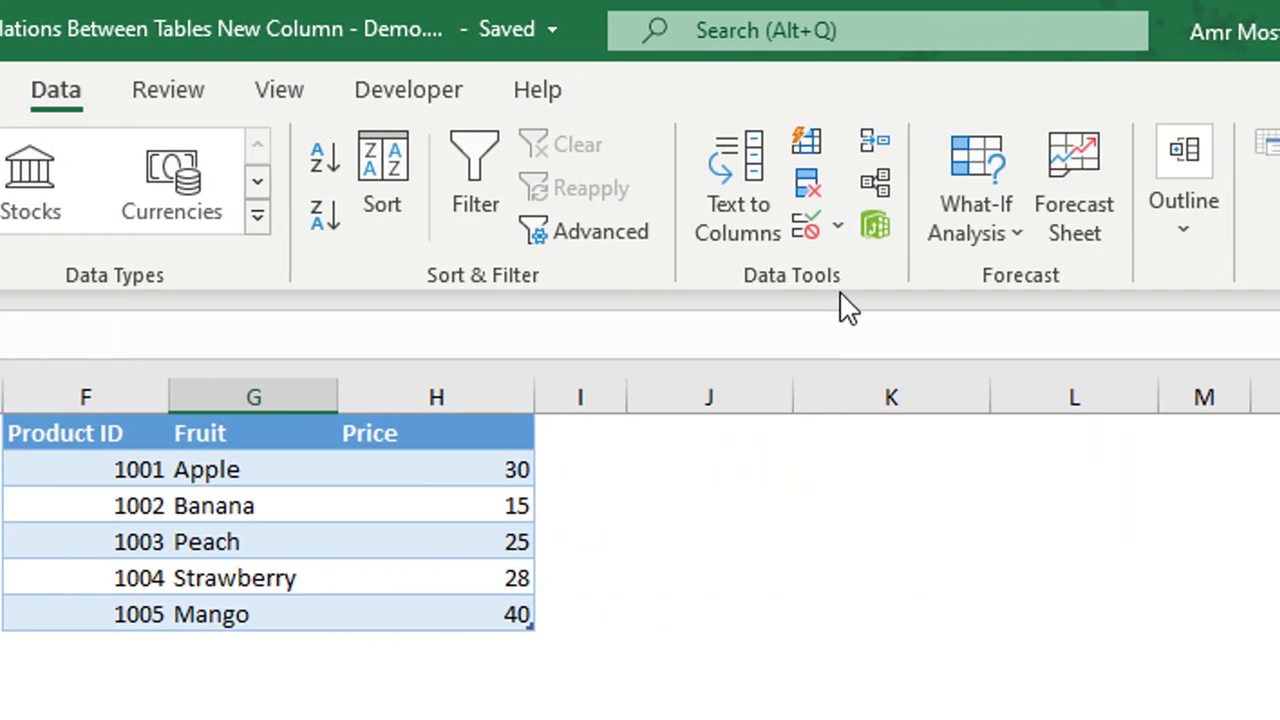
{"action": "left_click", "coordinate": [876, 224]}
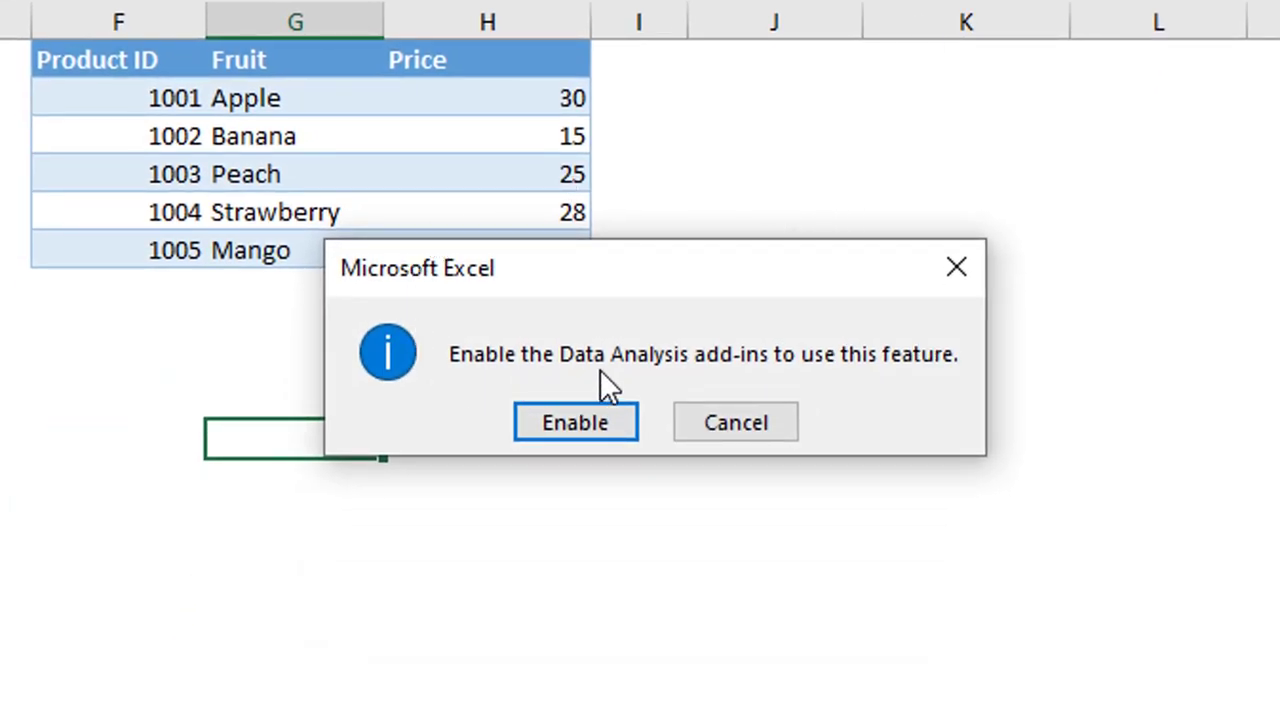
{"action": "left_click", "coordinate": [568, 428]}
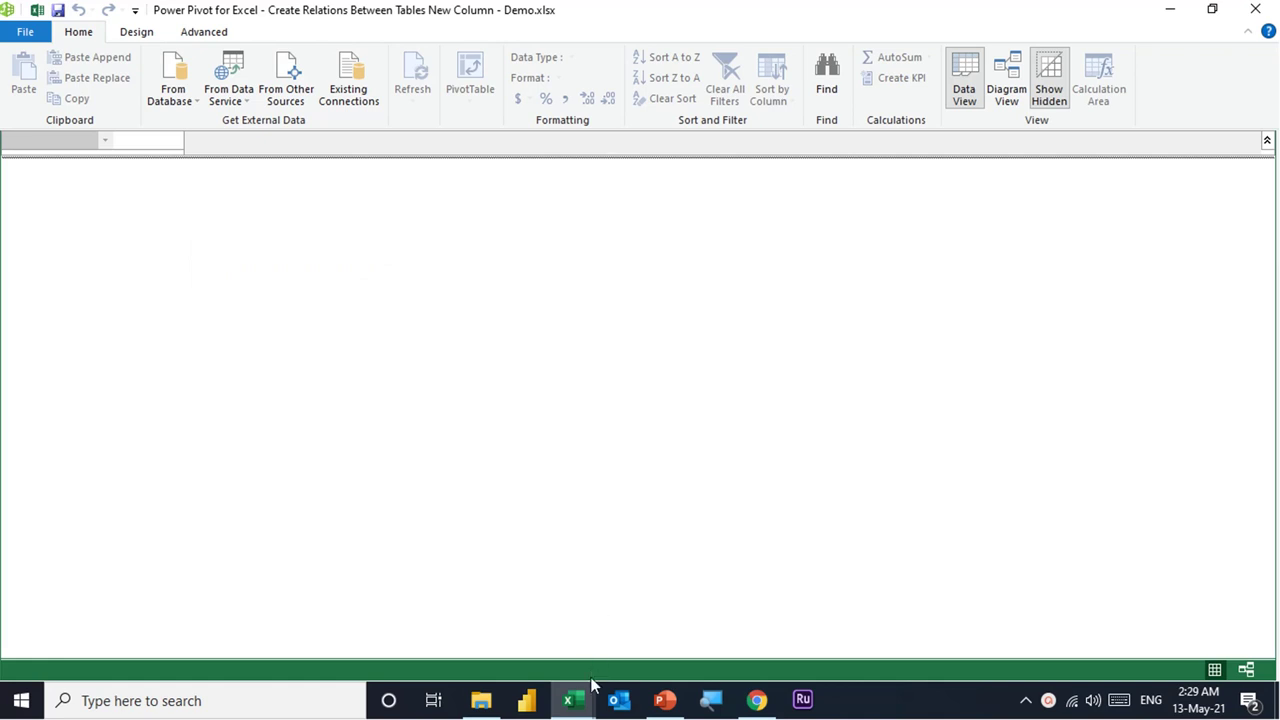
{"action": "mouse_move", "coordinate": [575, 707]}
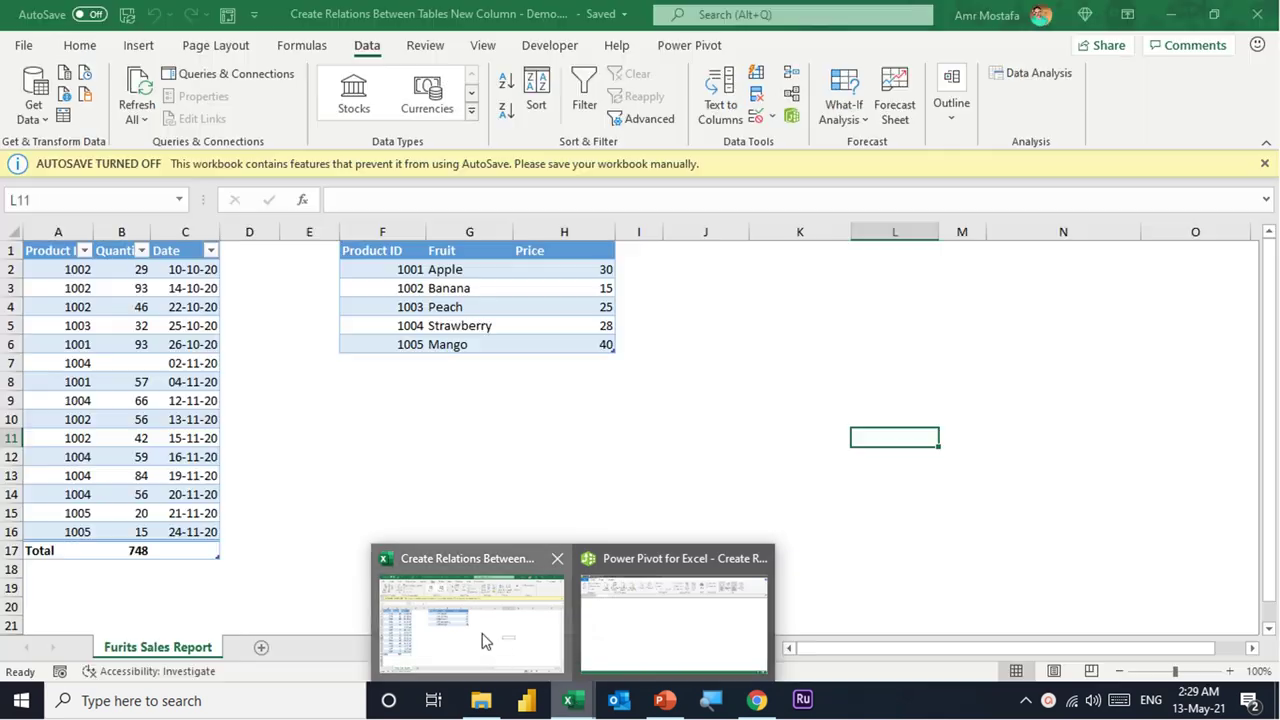
{"action": "left_click", "coordinate": [486, 640]}
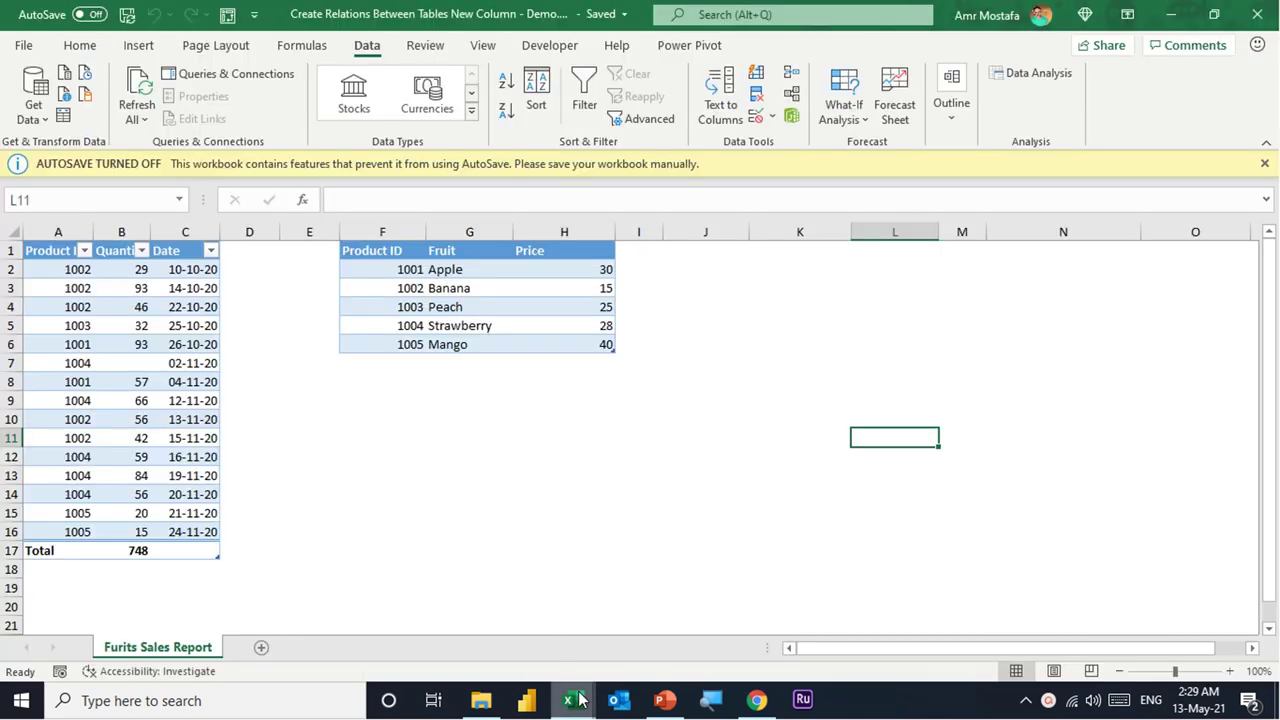
{"action": "mouse_move", "coordinate": [576, 705]}
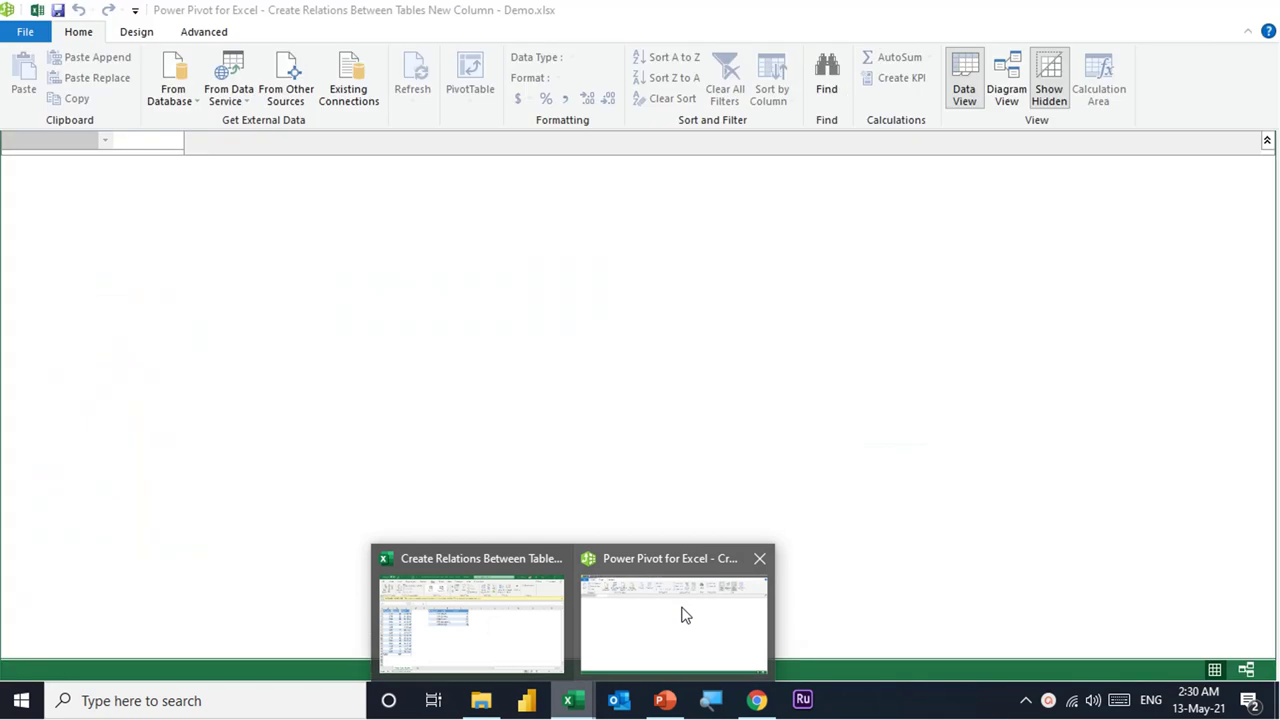
{"action": "left_click", "coordinate": [682, 613]}
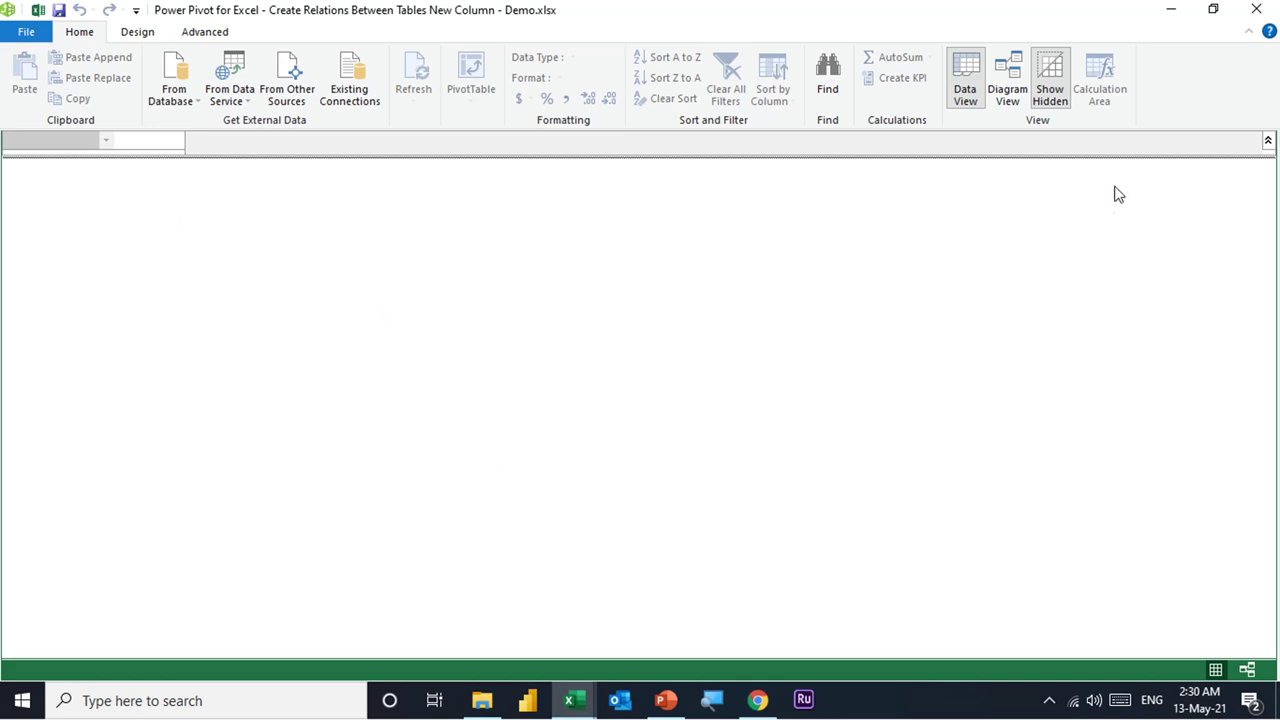
{"action": "left_click", "coordinate": [1037, 93]}
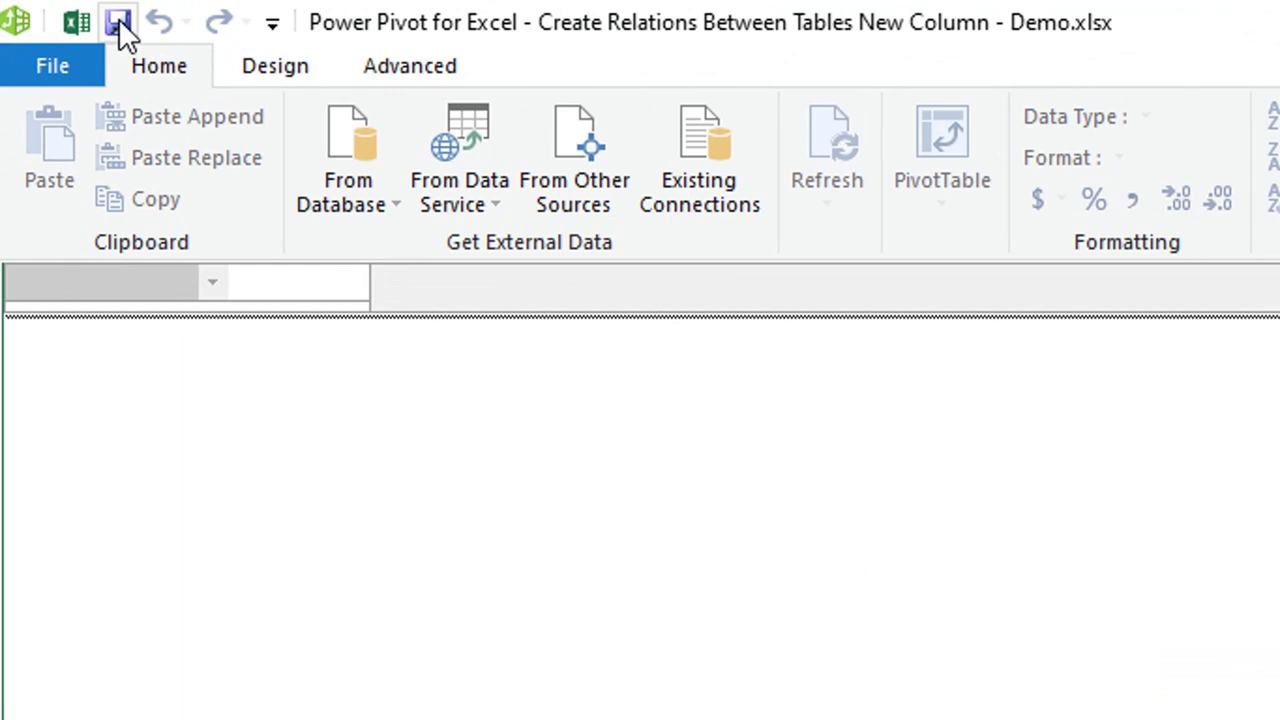
Save the workbook in both Power Pivot and Excel, then show the Power Pivot commands
{"action": "left_click", "coordinate": [118, 24]}
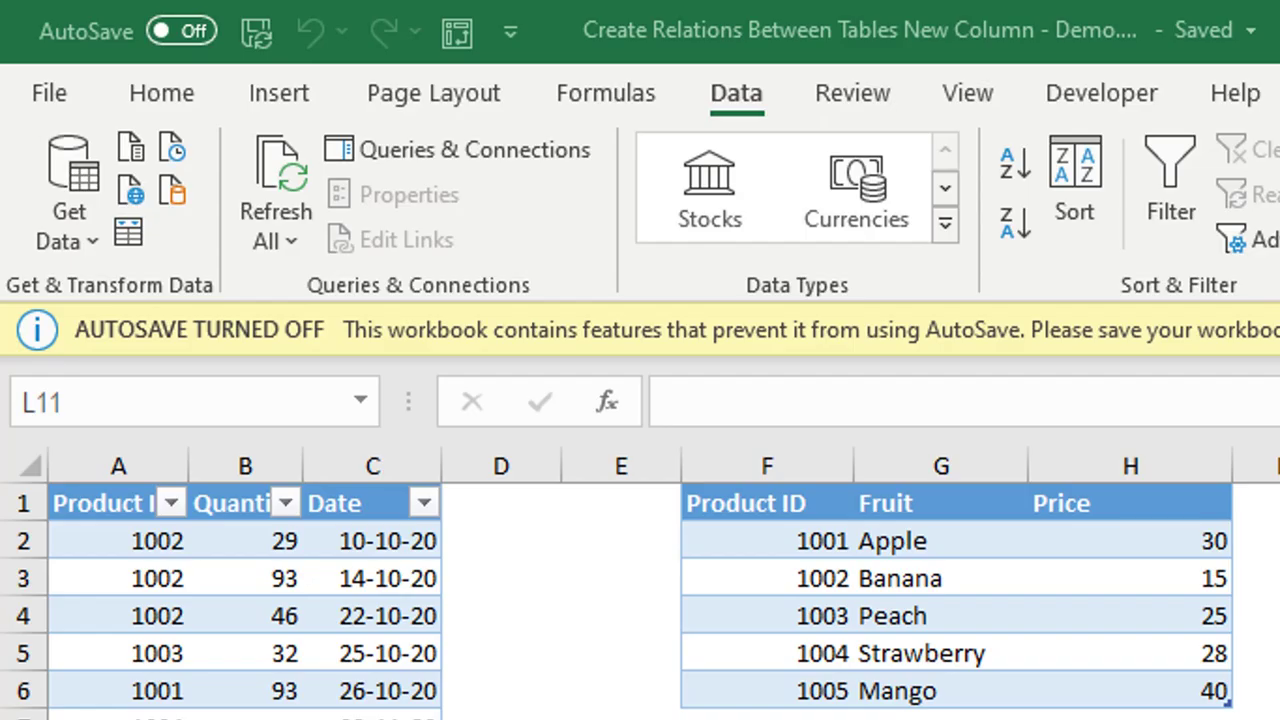
{"action": "left_click", "coordinate": [258, 34]}
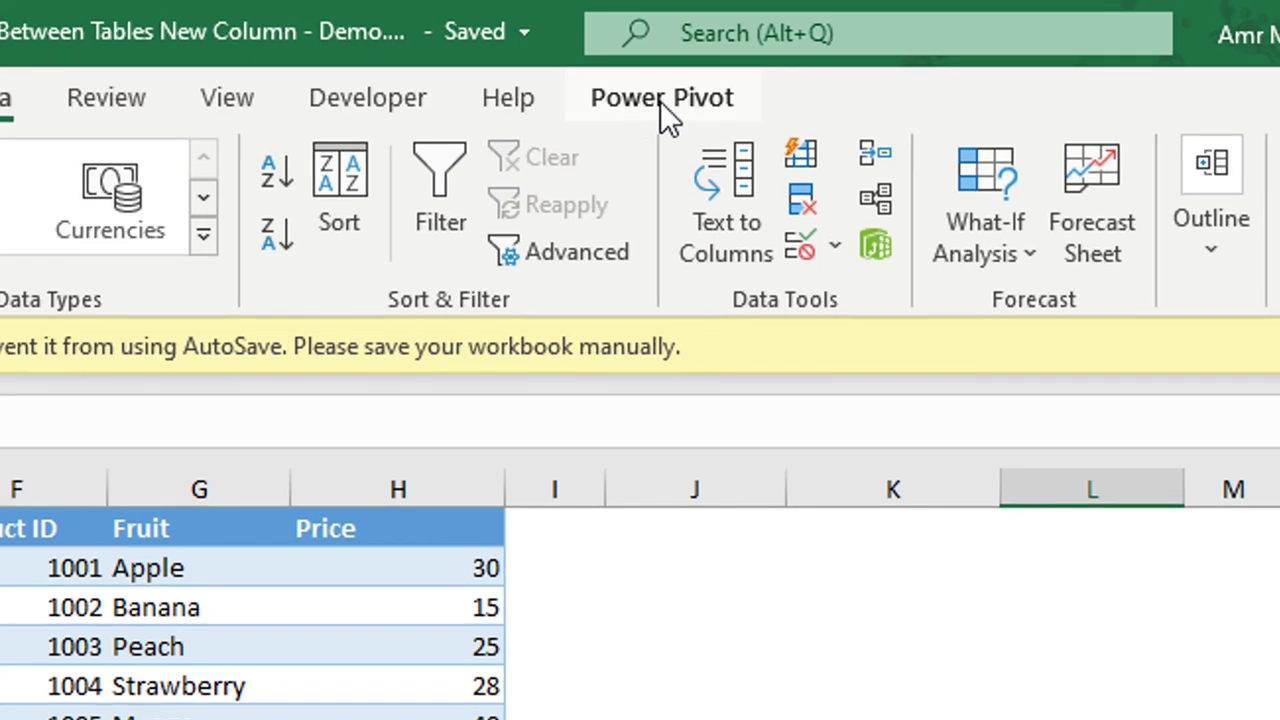
{"action": "left_click", "coordinate": [660, 101]}
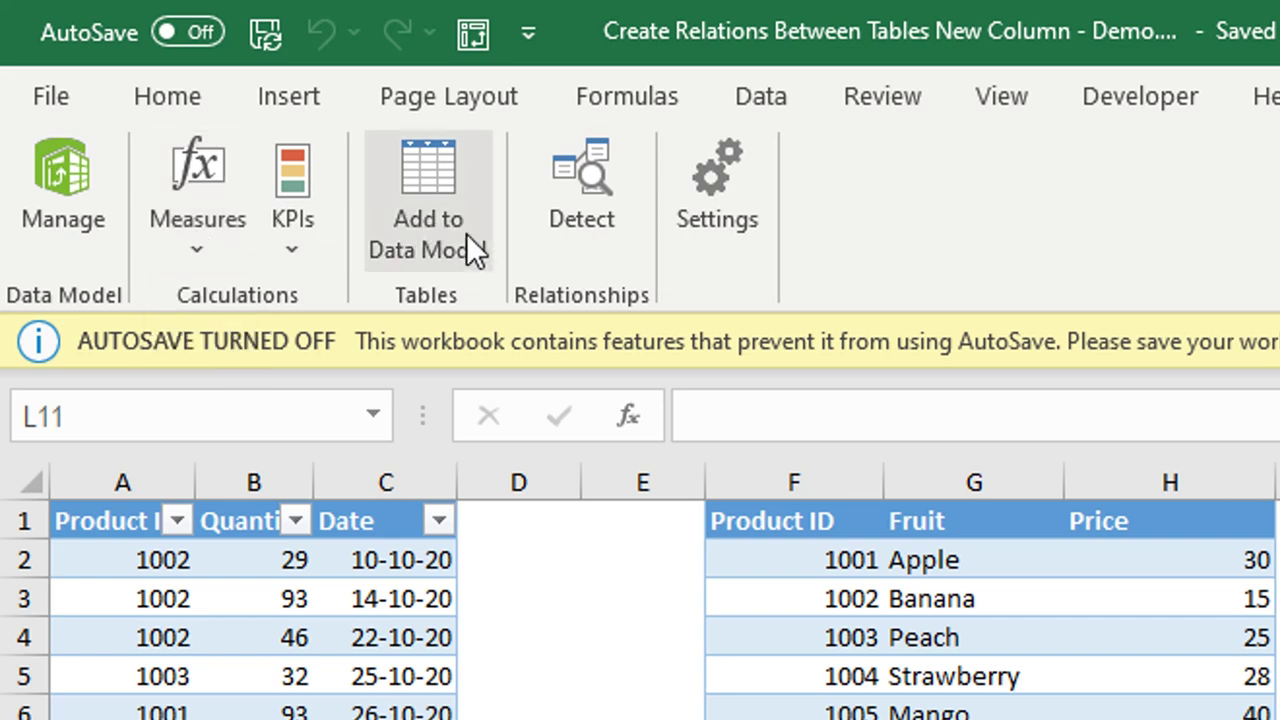
{"action": "left_click", "coordinate": [306, 678]}
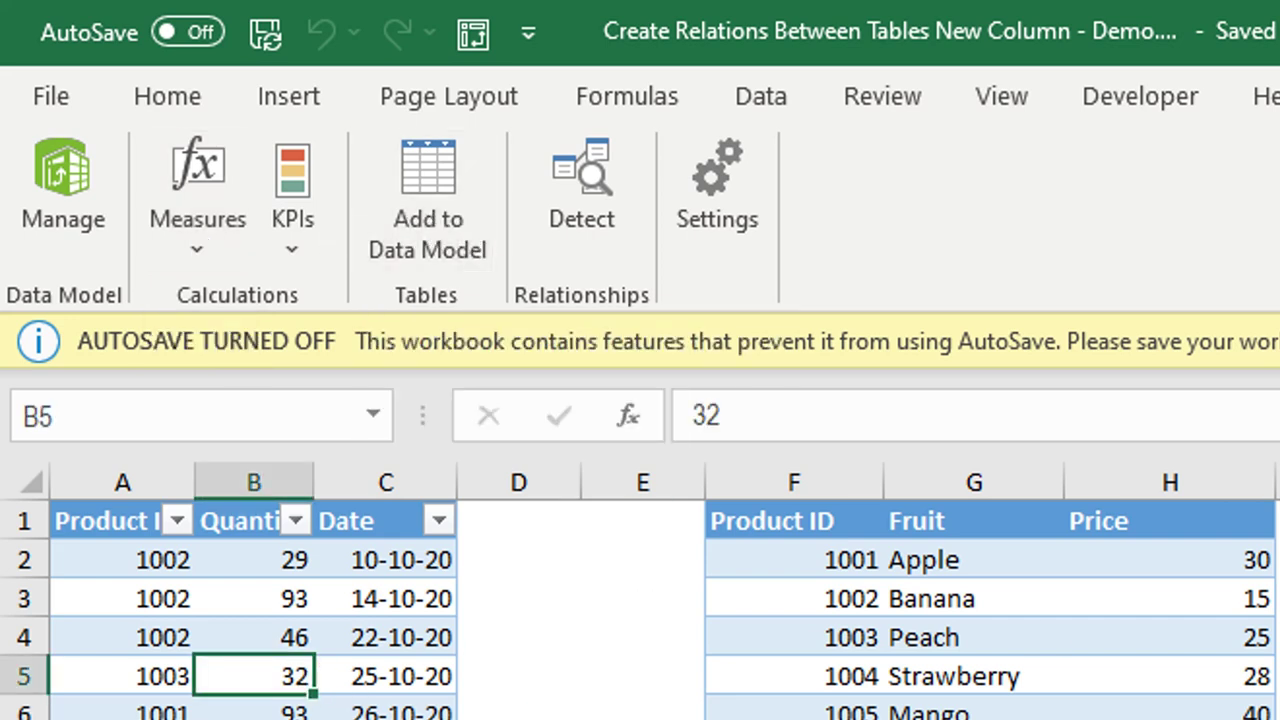
{"action": "left_click", "coordinate": [962, 613]}
{"action": "left_click", "coordinate": [340, 716]}
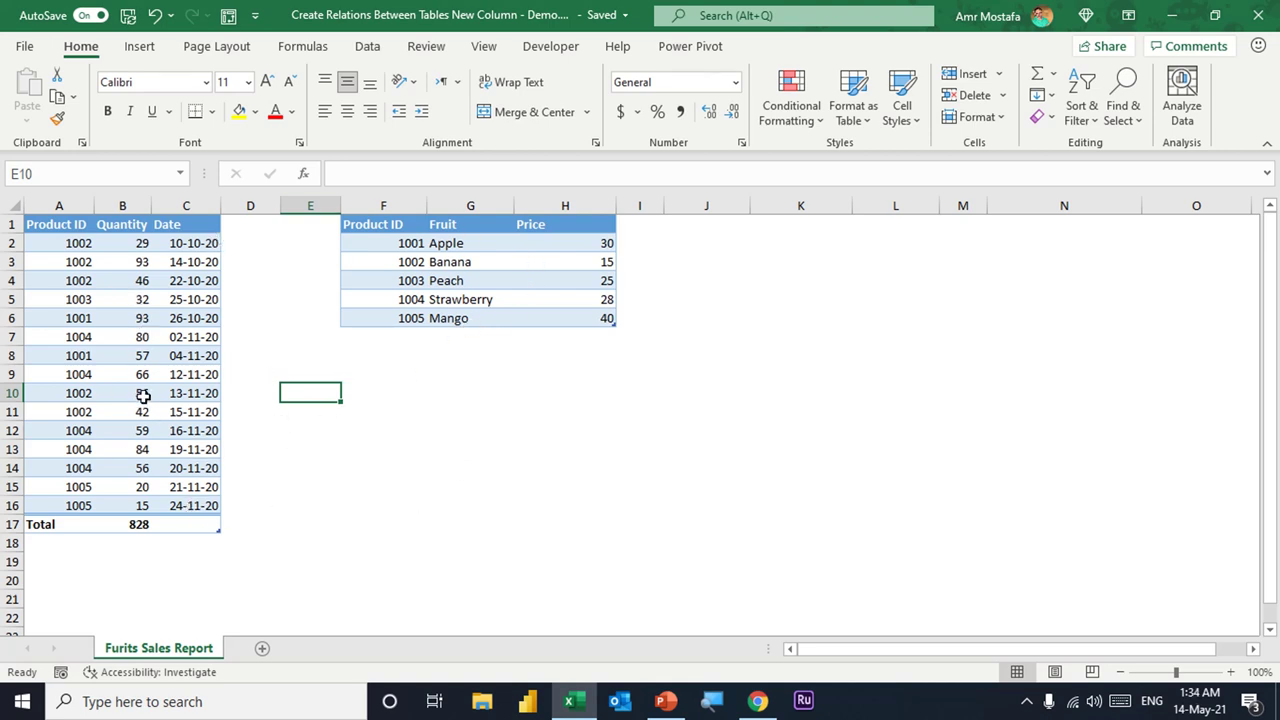
{"action": "left_click", "coordinate": [128, 318]}
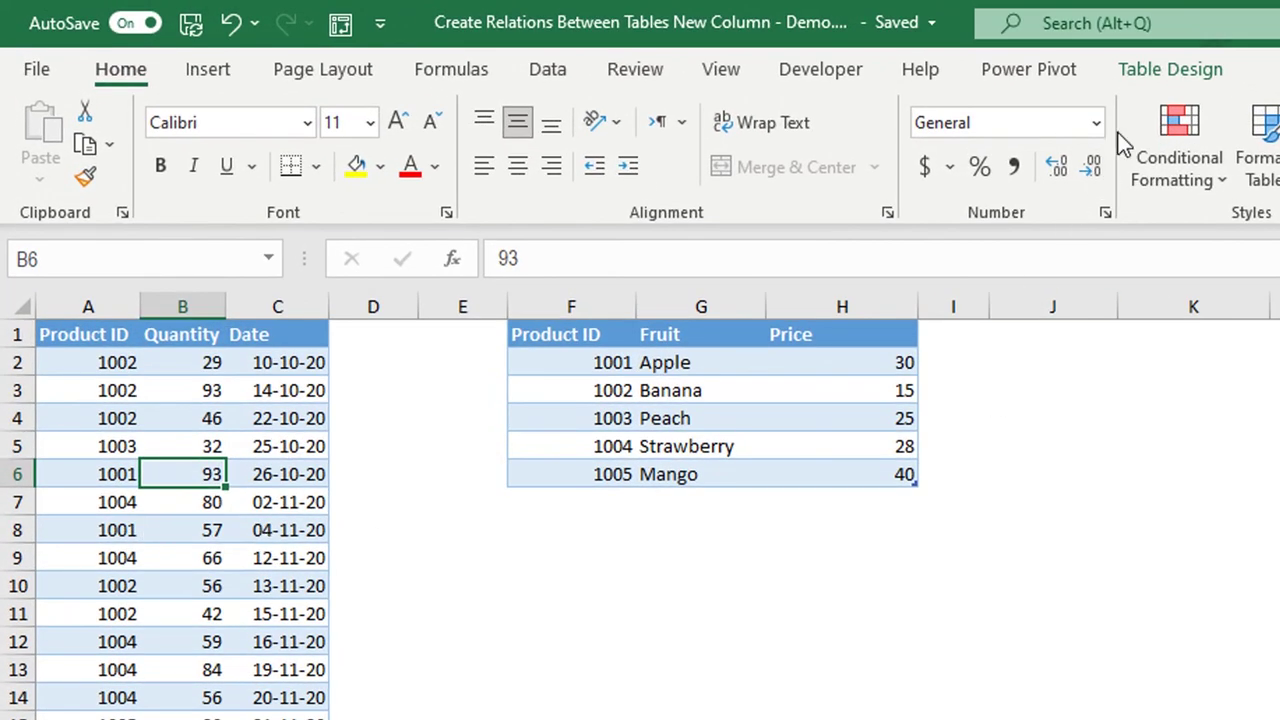
{"action": "left_click", "coordinate": [1170, 66]}
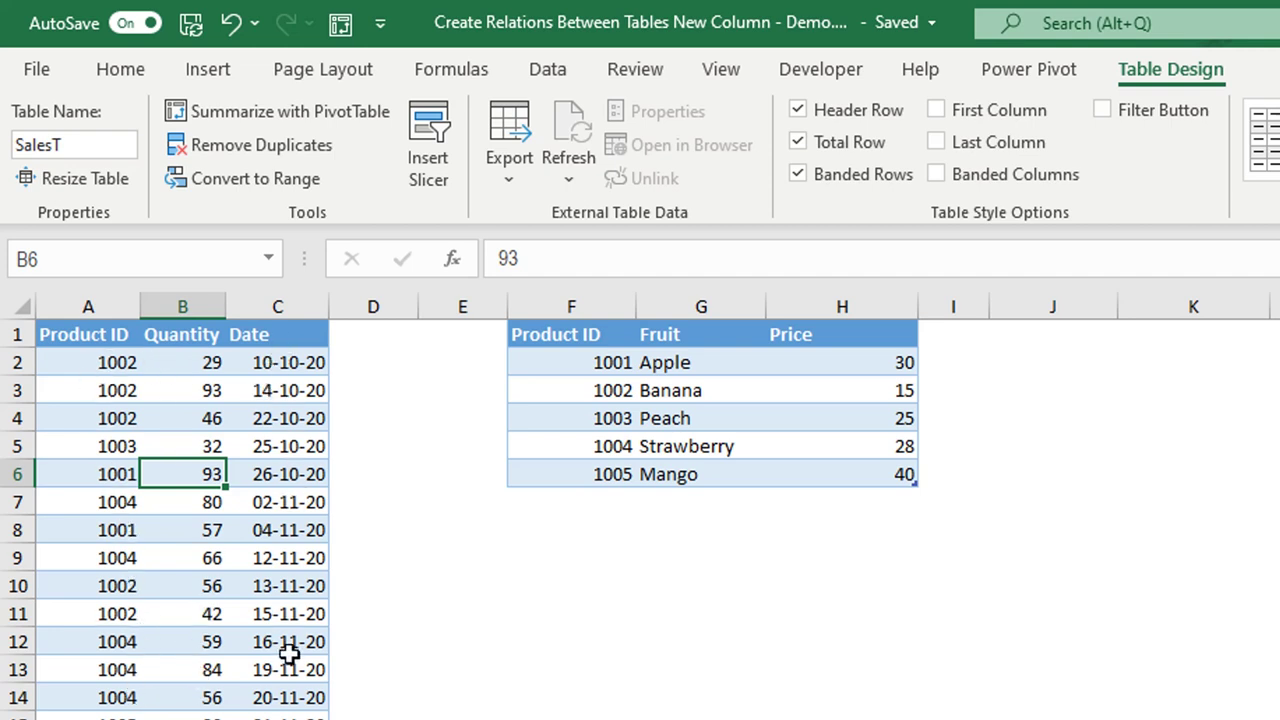
{"action": "left_click", "coordinate": [699, 415]}
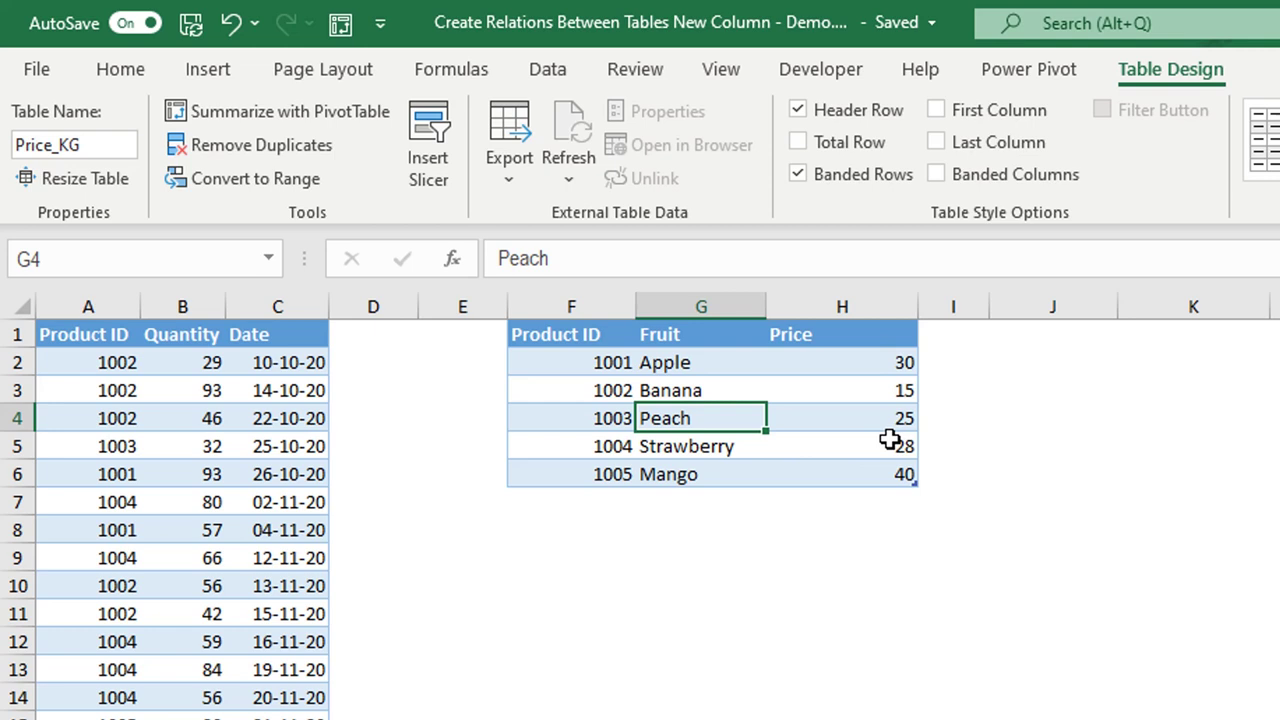
{"action": "left_click", "coordinate": [574, 589]}
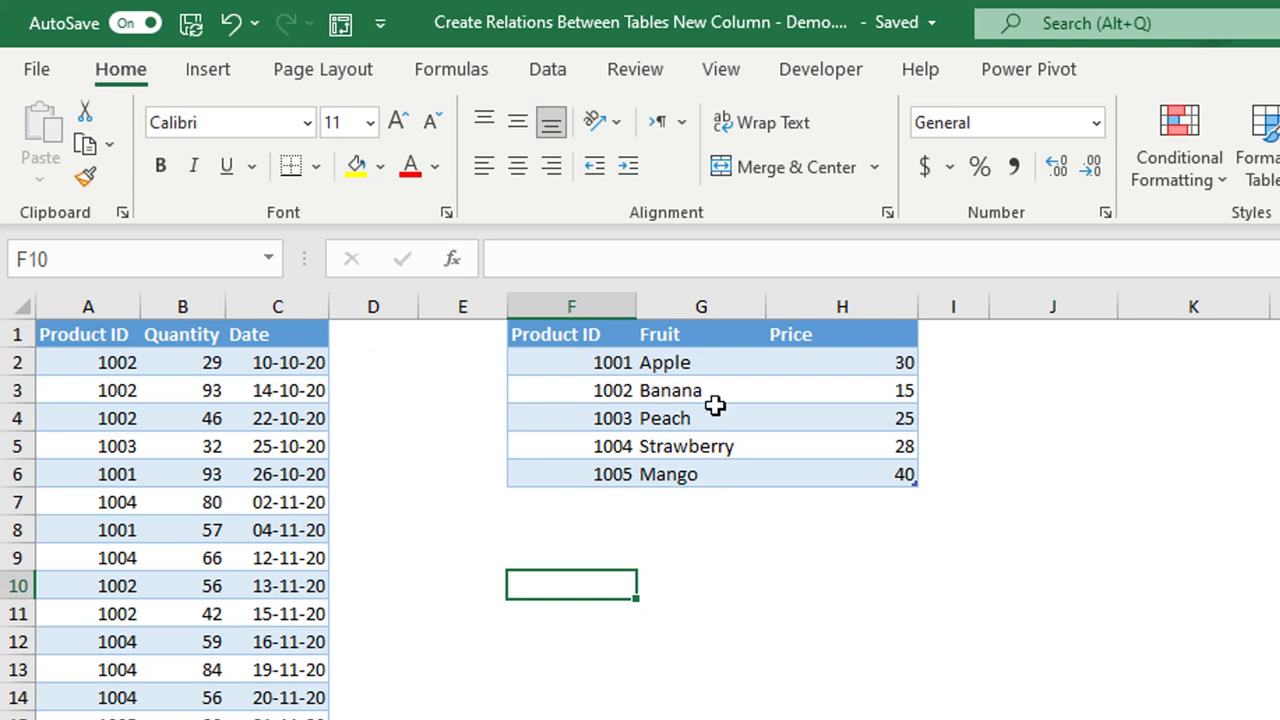
Highlight the fruit names, Apple price 30, empty columns D and E, then select a Date cell and show the Data tools
{"action": "left_click_drag", "start_coordinate": [694, 360], "coordinate": [706, 474]}
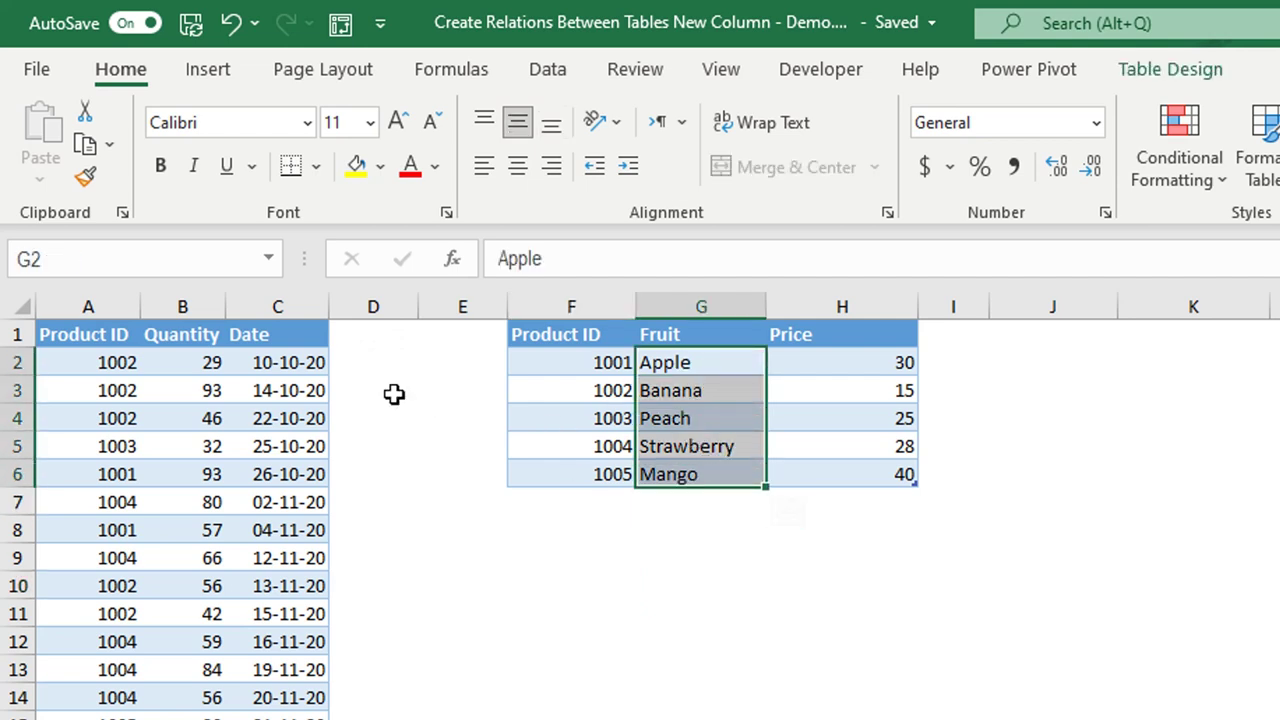
{"action": "left_click_drag", "start_coordinate": [371, 334], "coordinate": [373, 719]}
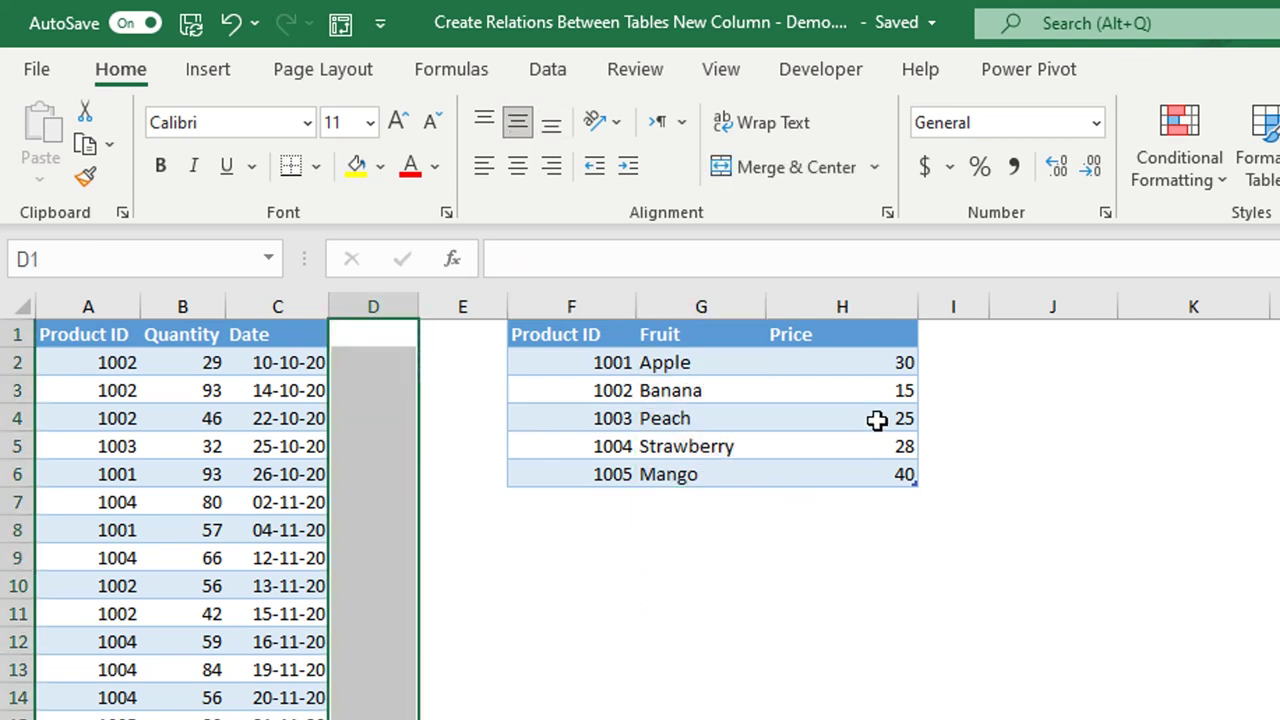
{"action": "left_click", "coordinate": [877, 364]}
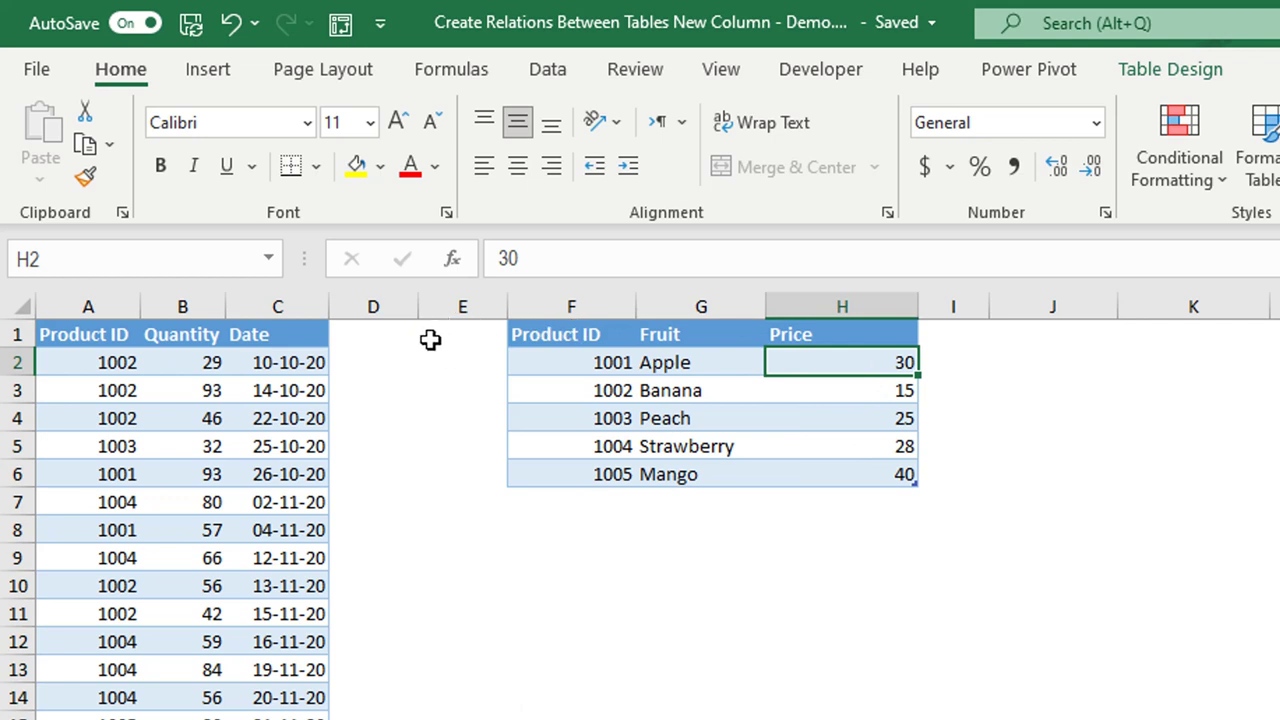
{"action": "left_click_drag", "start_coordinate": [466, 340], "coordinate": [463, 719]}
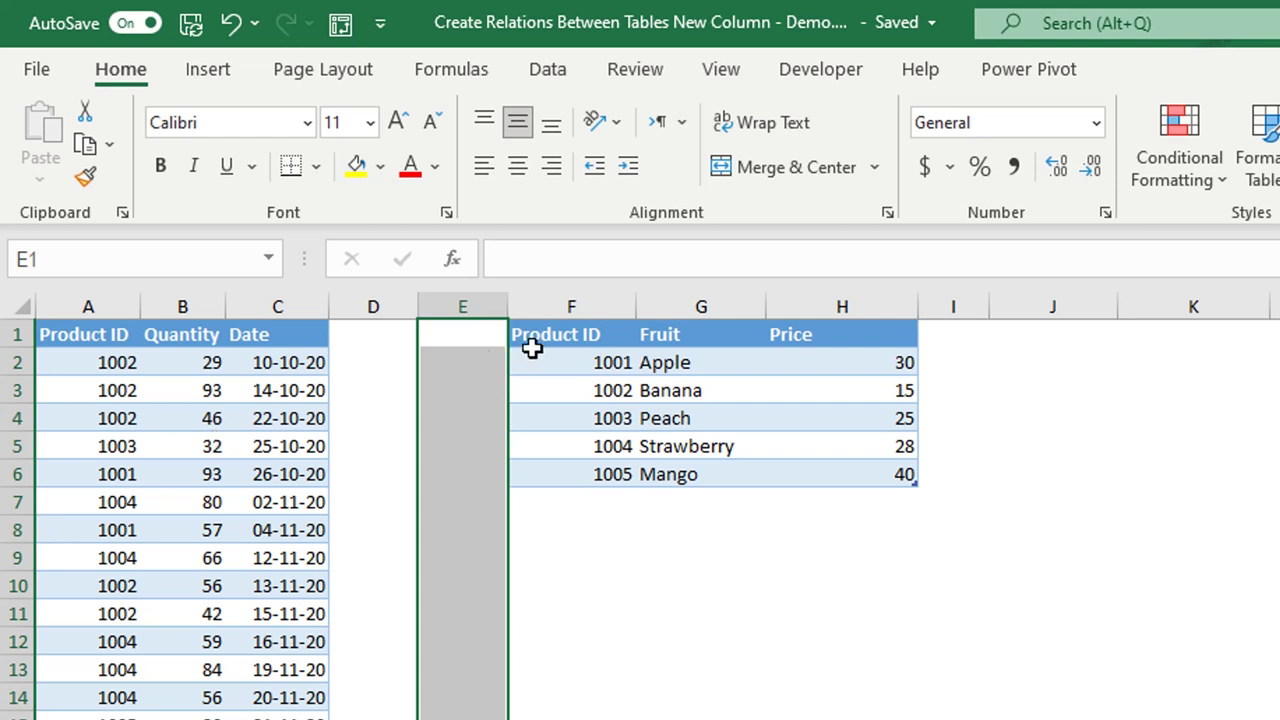
{"action": "left_click", "coordinate": [240, 479]}
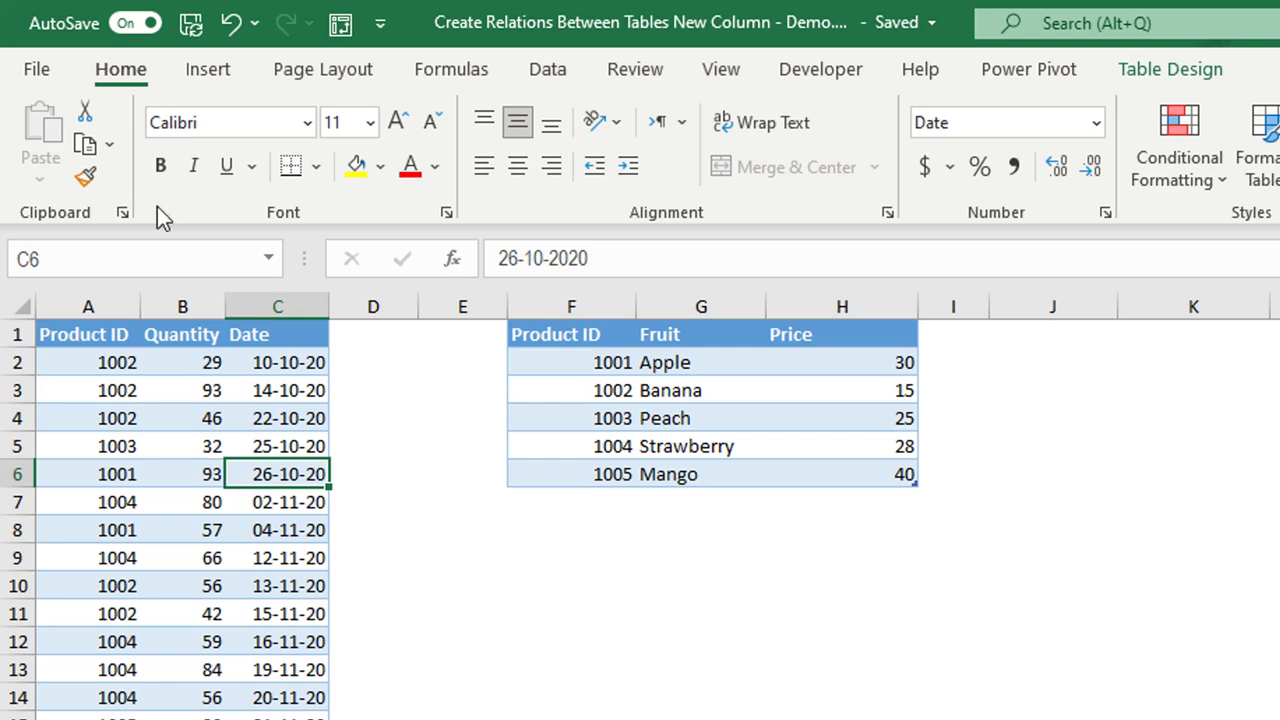
{"action": "left_click", "coordinate": [553, 72]}
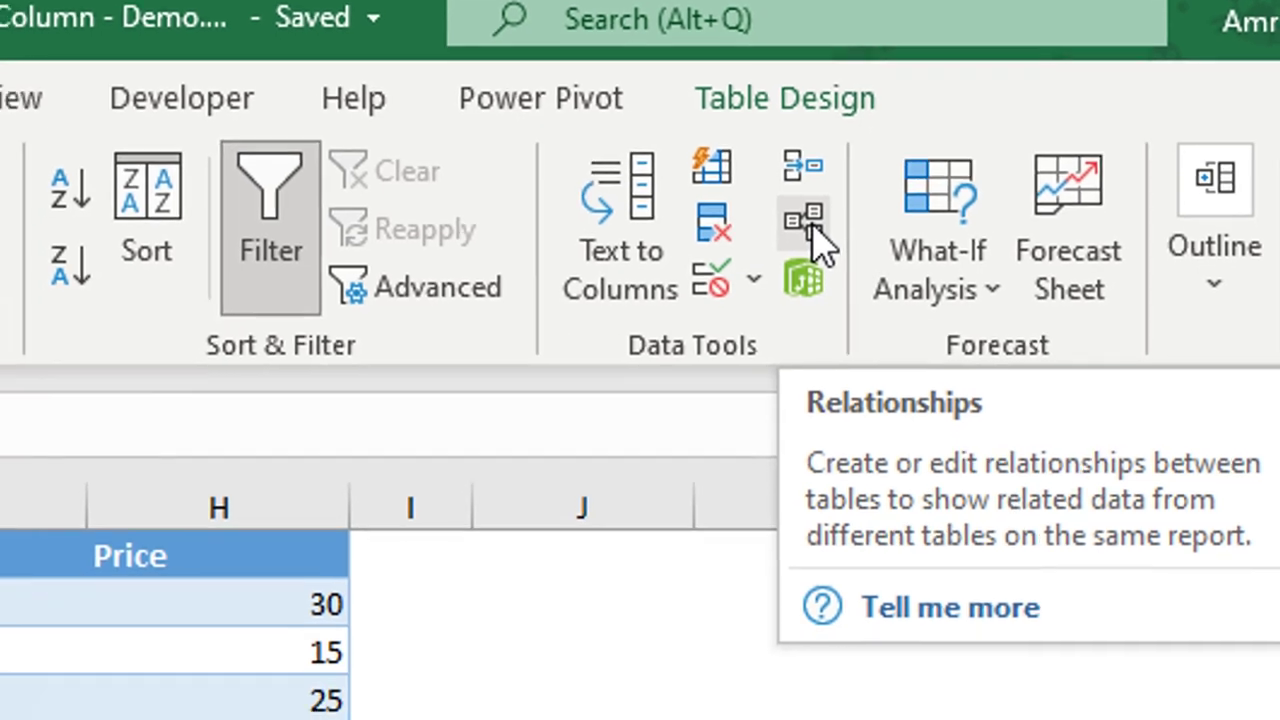
Open the Manage Relationships dialog from the Data Tools group
{"action": "left_click", "coordinate": [800, 258]}
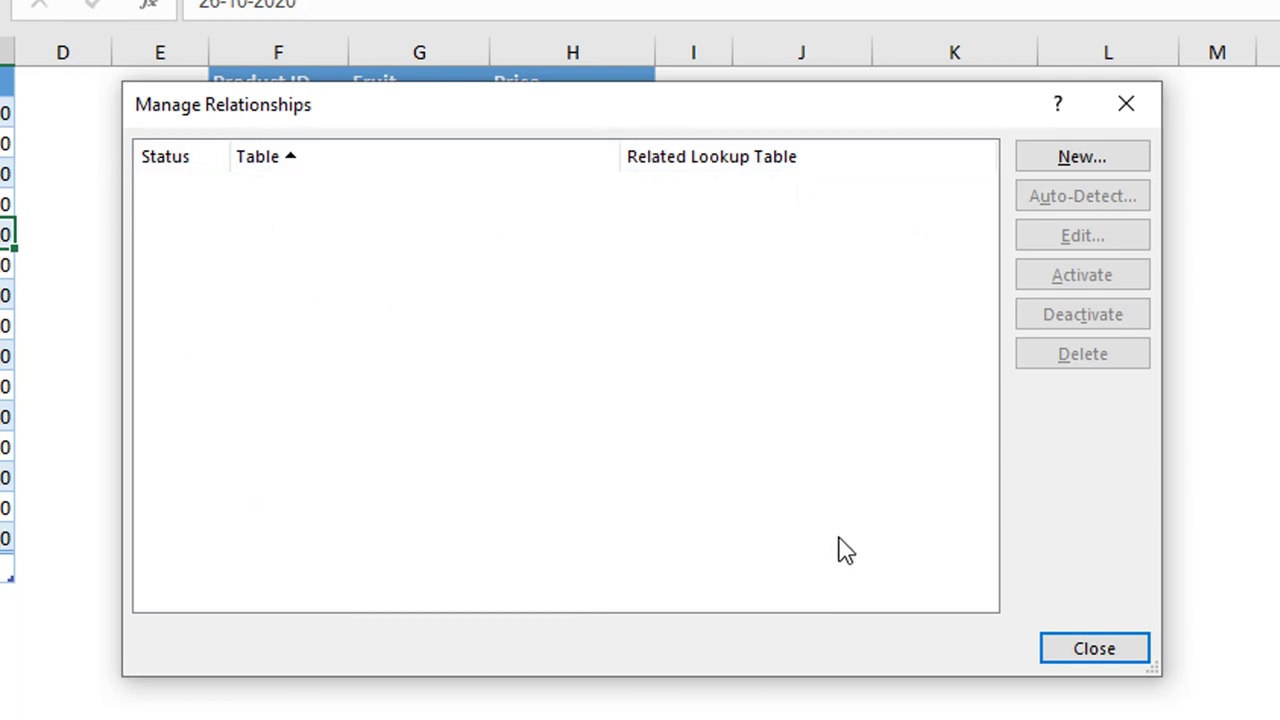
Start a new relationship using table SalesT and its Product ID column
{"action": "left_click", "coordinate": [1078, 157]}
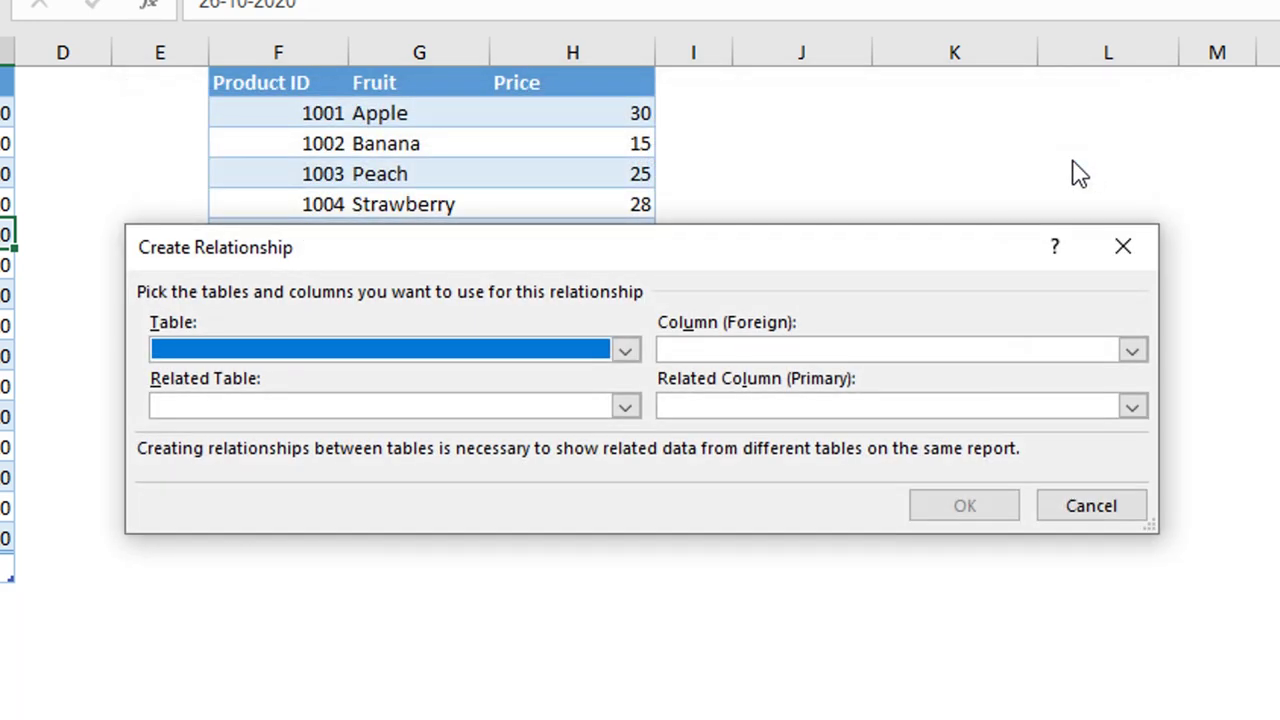
{"action": "left_click_drag", "start_coordinate": [641, 252], "coordinate": [648, 335]}
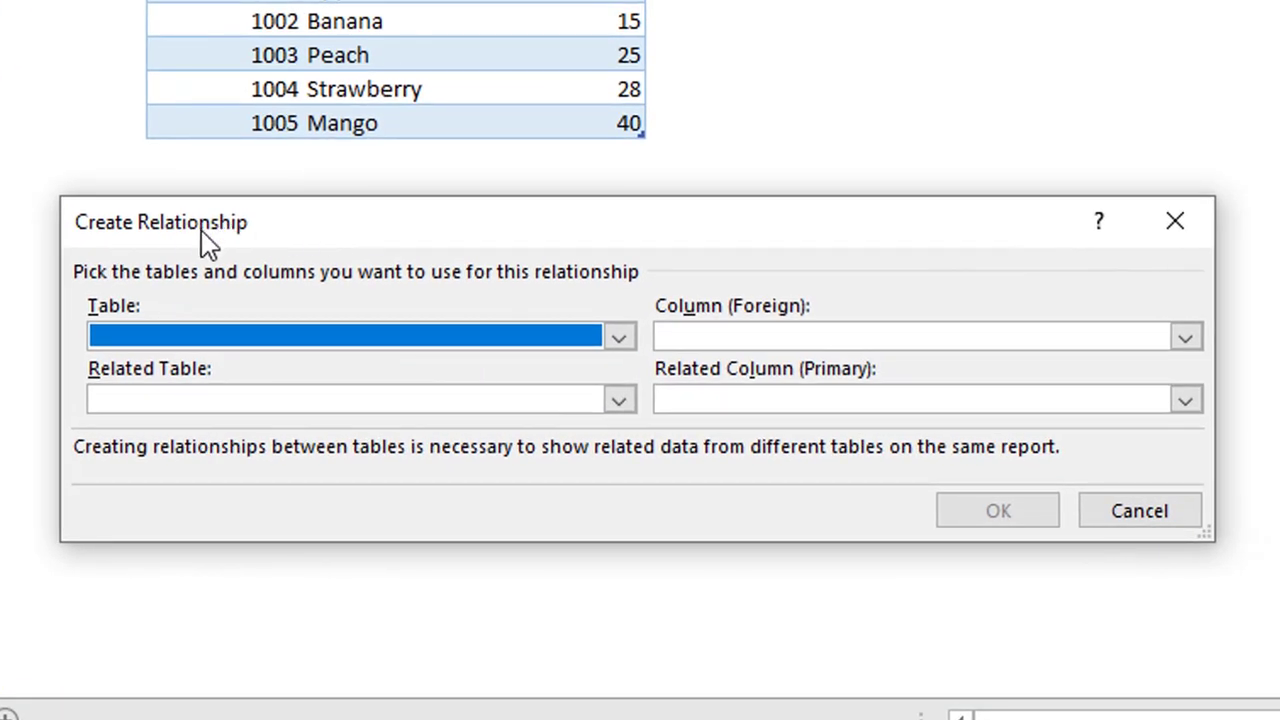
{"action": "left_click", "coordinate": [486, 344]}
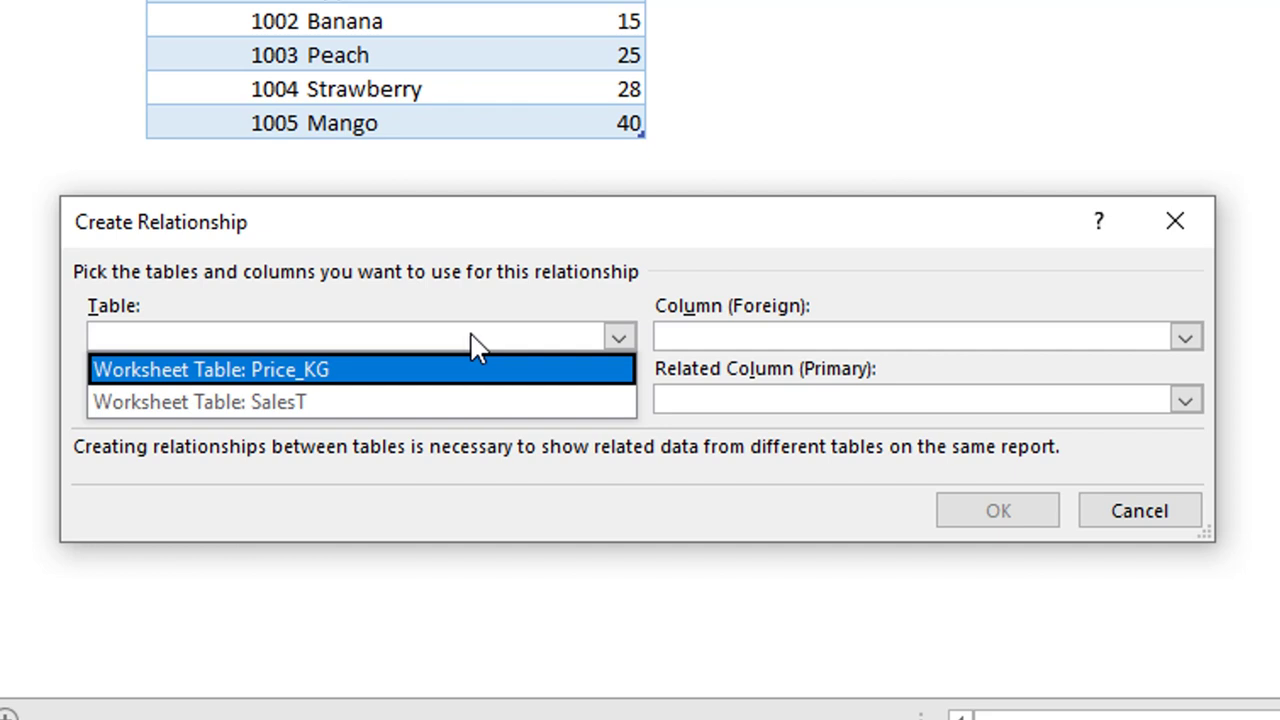
{"action": "left_click", "coordinate": [298, 400]}
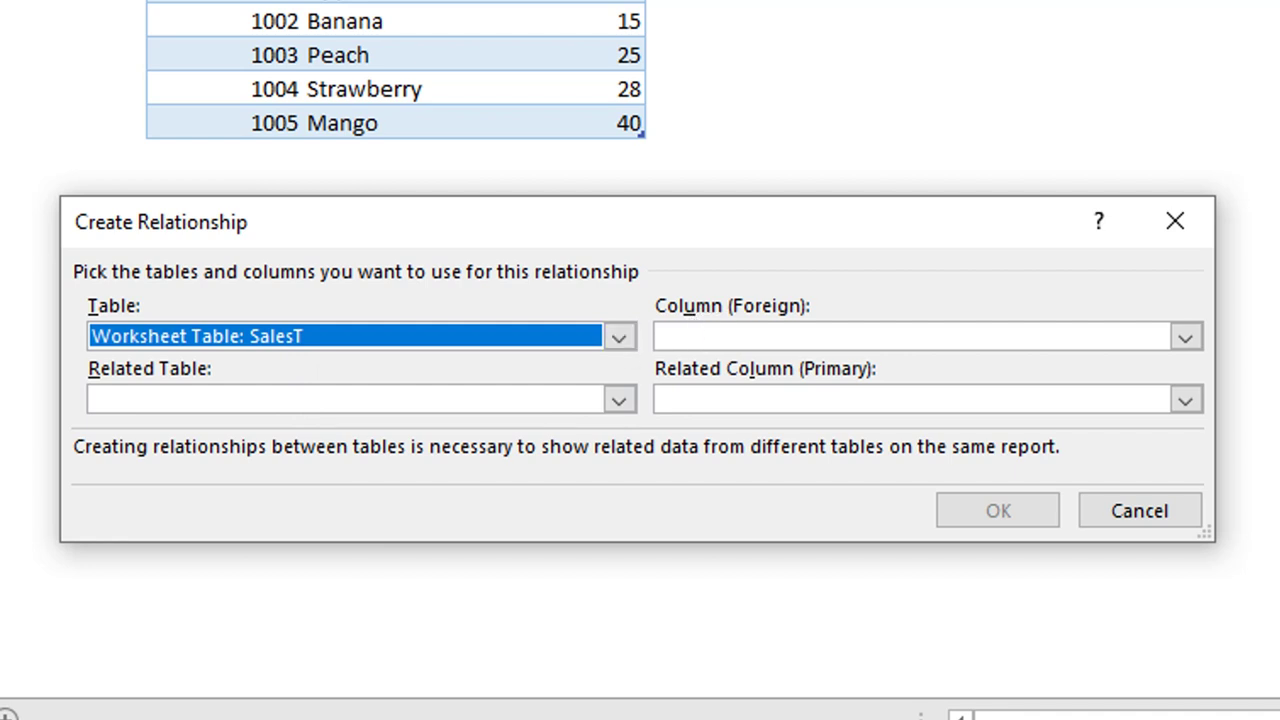
{"action": "left_click", "coordinate": [836, 338]}
{"action": "left_click", "coordinate": [800, 400]}
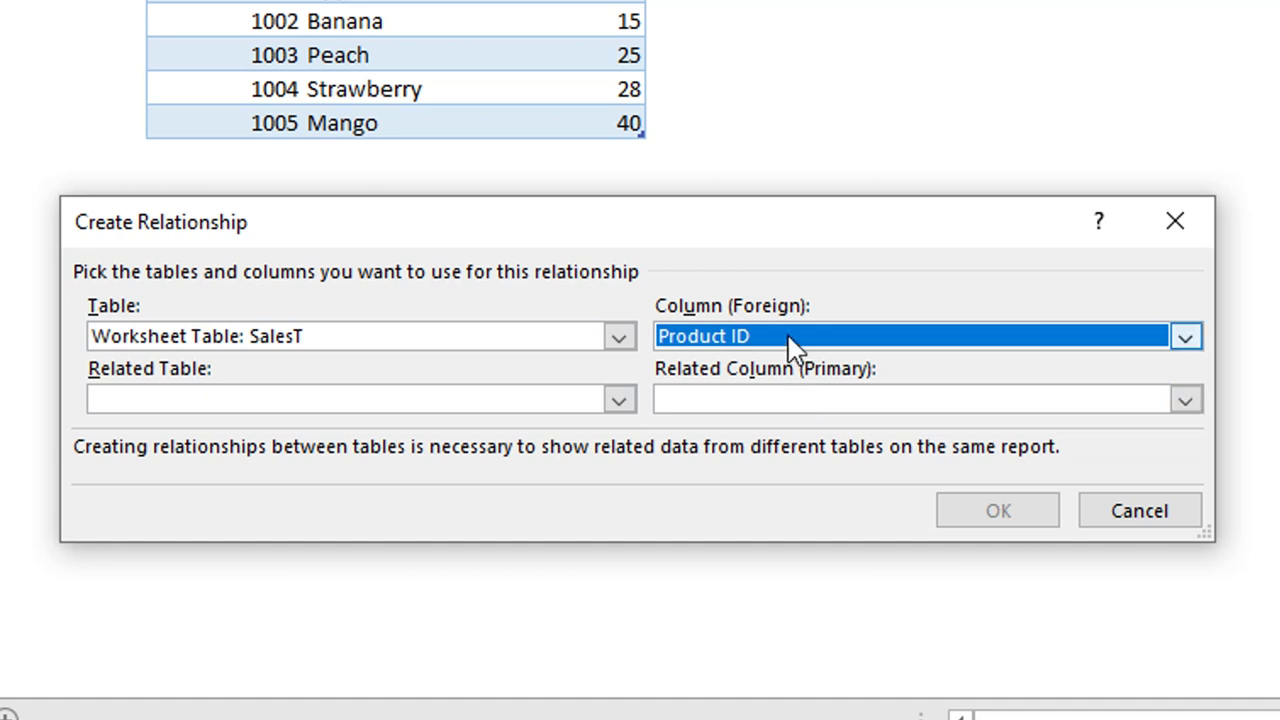
Relate it to Price_KG's Product ID column and create the relationship
{"action": "left_click", "coordinate": [294, 400]}
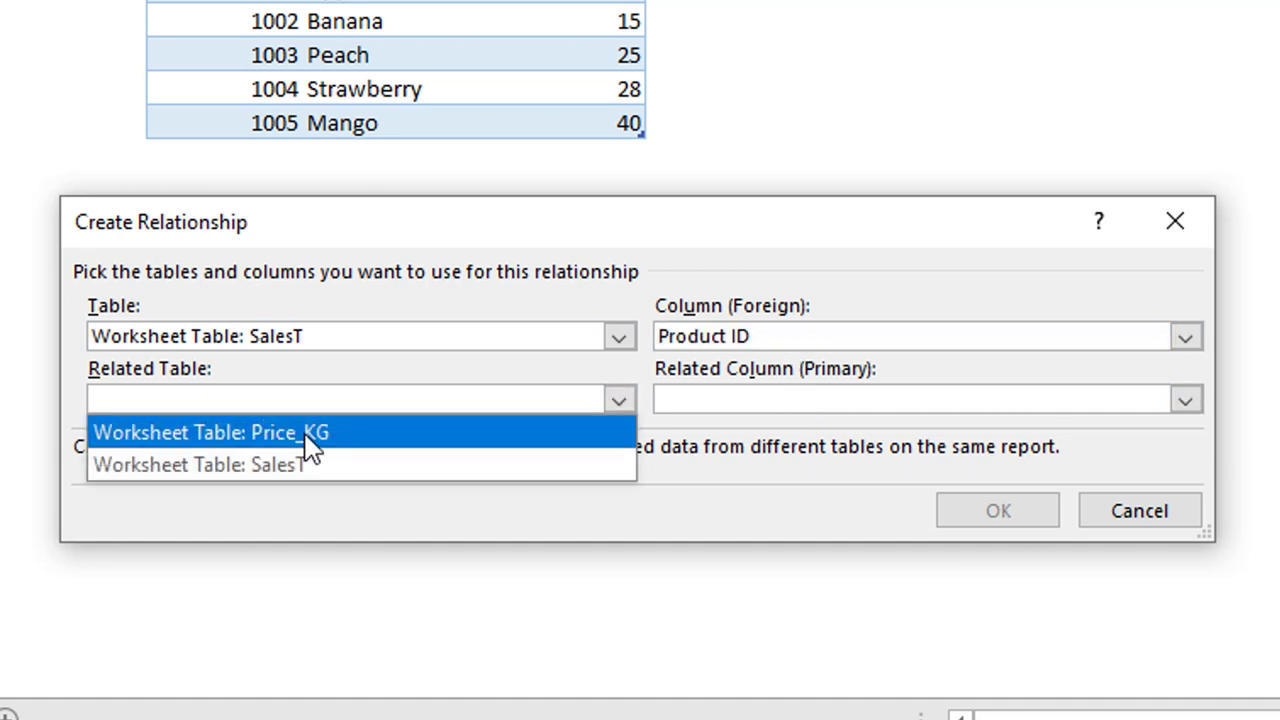
{"action": "left_click", "coordinate": [308, 436]}
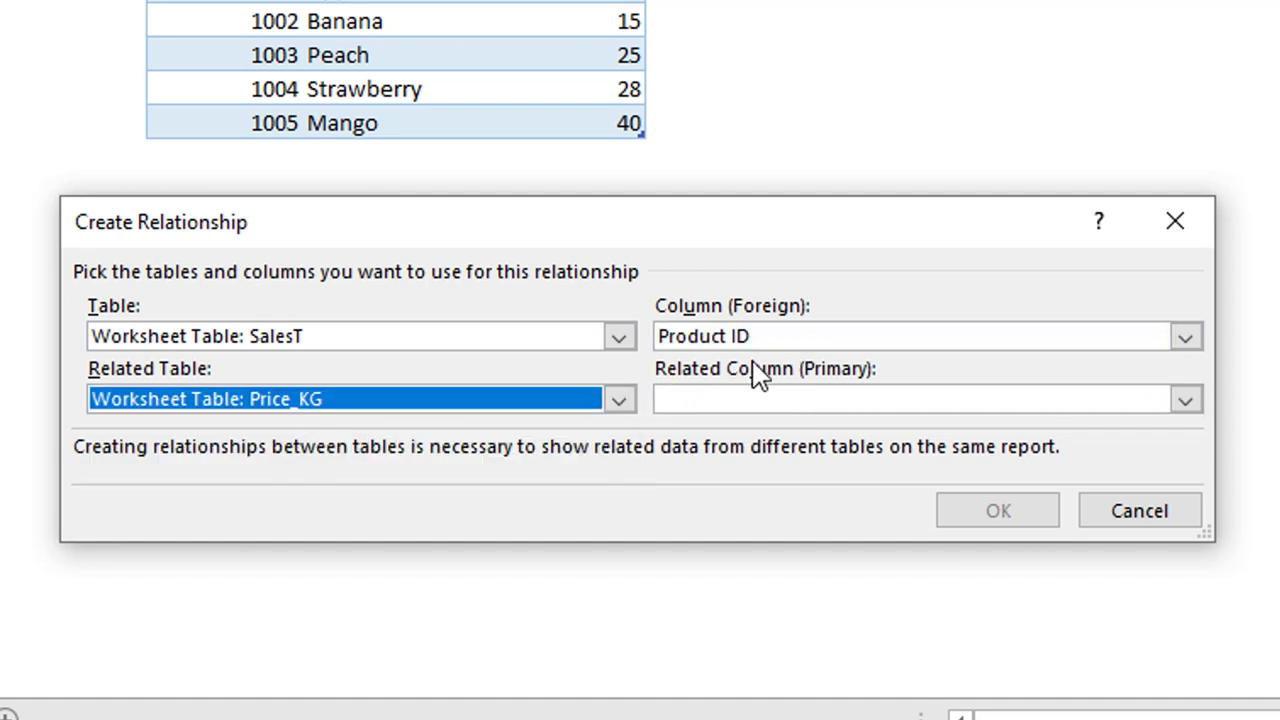
{"action": "left_click", "coordinate": [868, 401]}
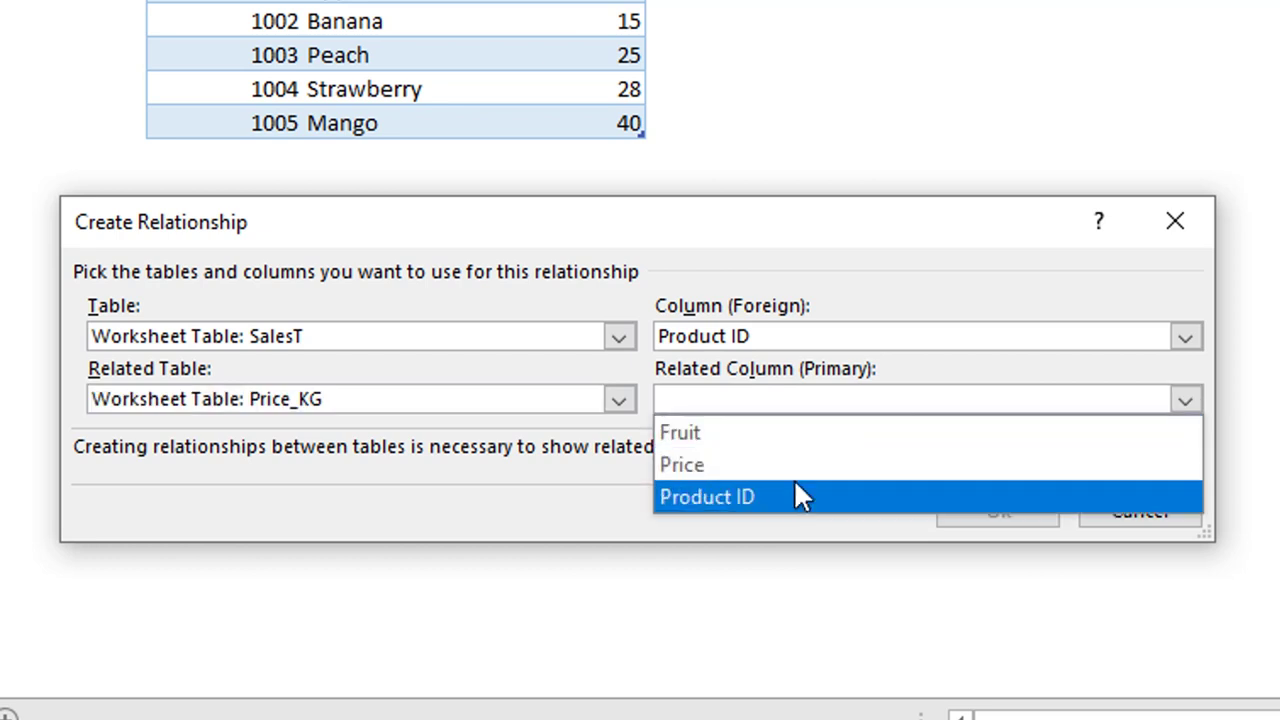
{"action": "left_click", "coordinate": [794, 499]}
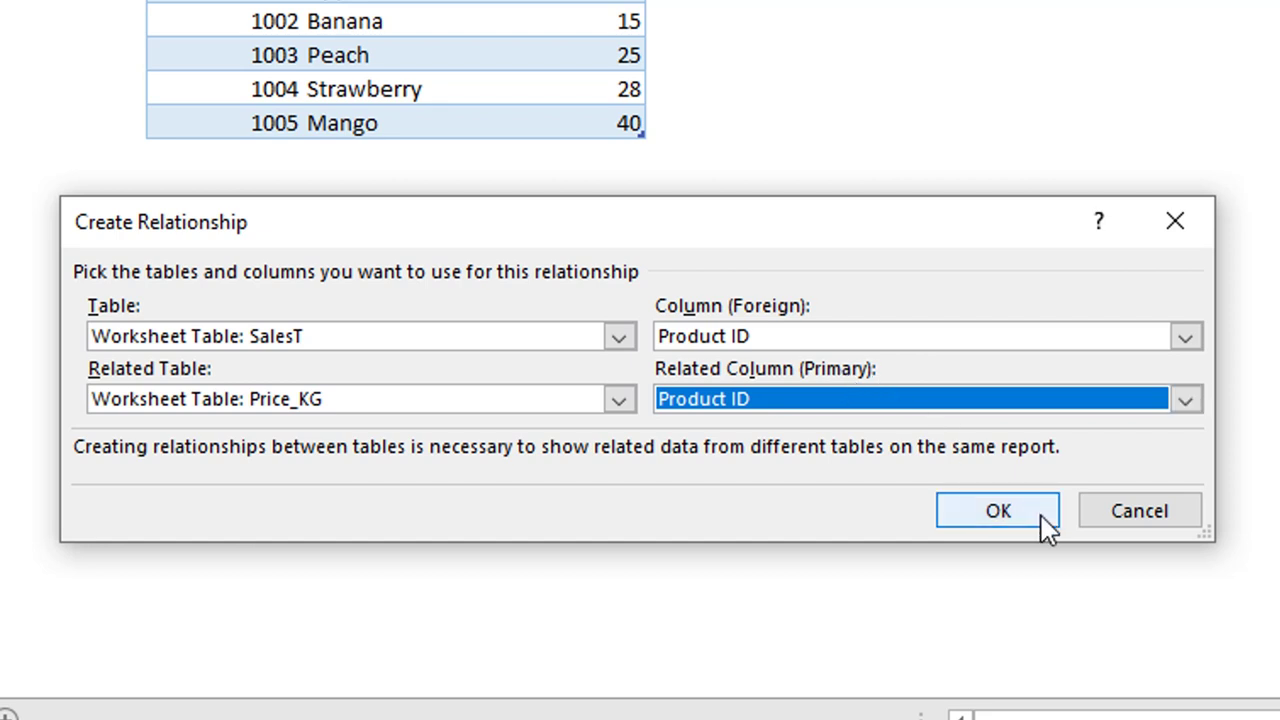
{"action": "left_click", "coordinate": [998, 512]}
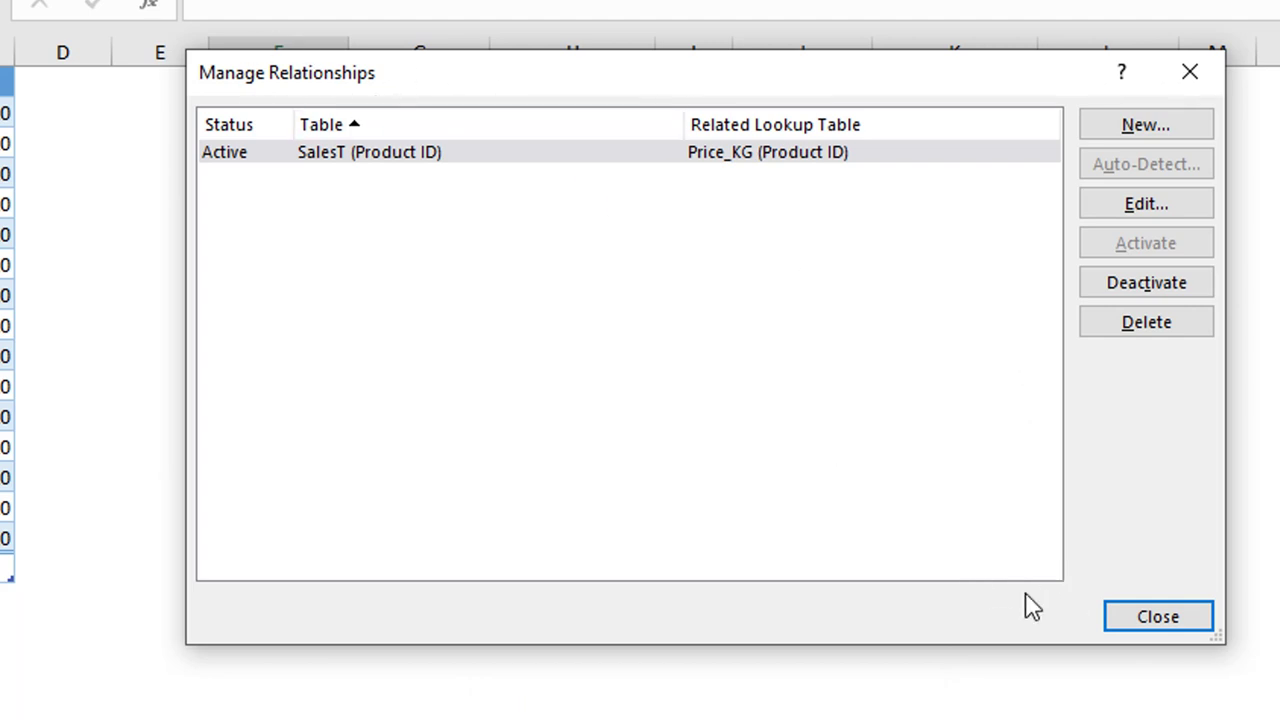
Close the Manage Relationships dialog
{"action": "left_click", "coordinate": [1160, 620]}
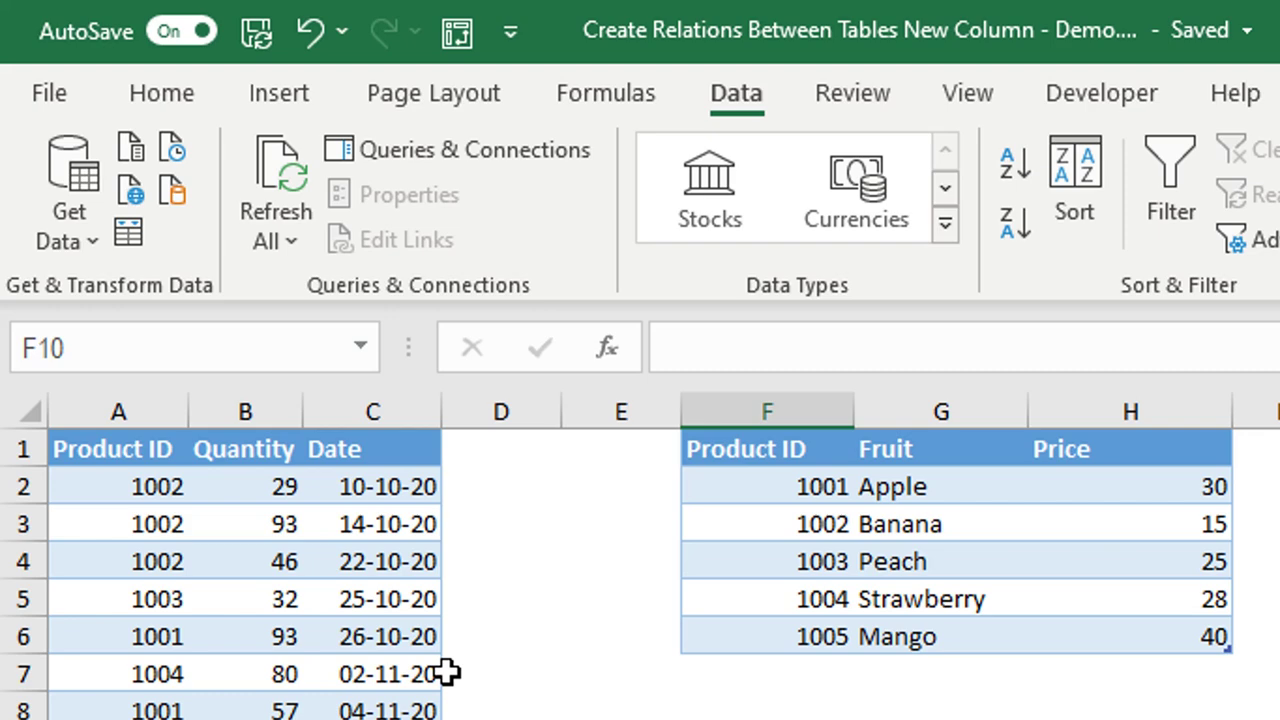
Insert a PivotTable from the Data Model on the existing worksheet at F10
{"action": "left_click", "coordinate": [287, 96]}
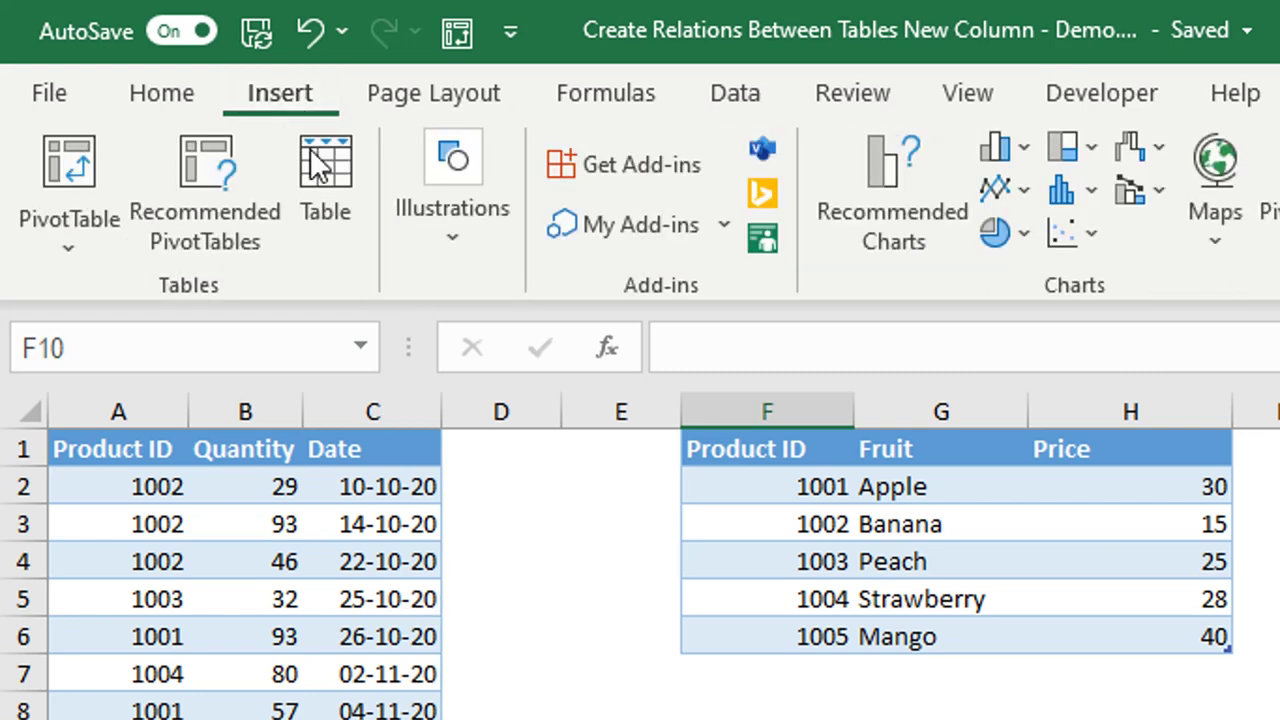
{"action": "left_click", "coordinate": [64, 253]}
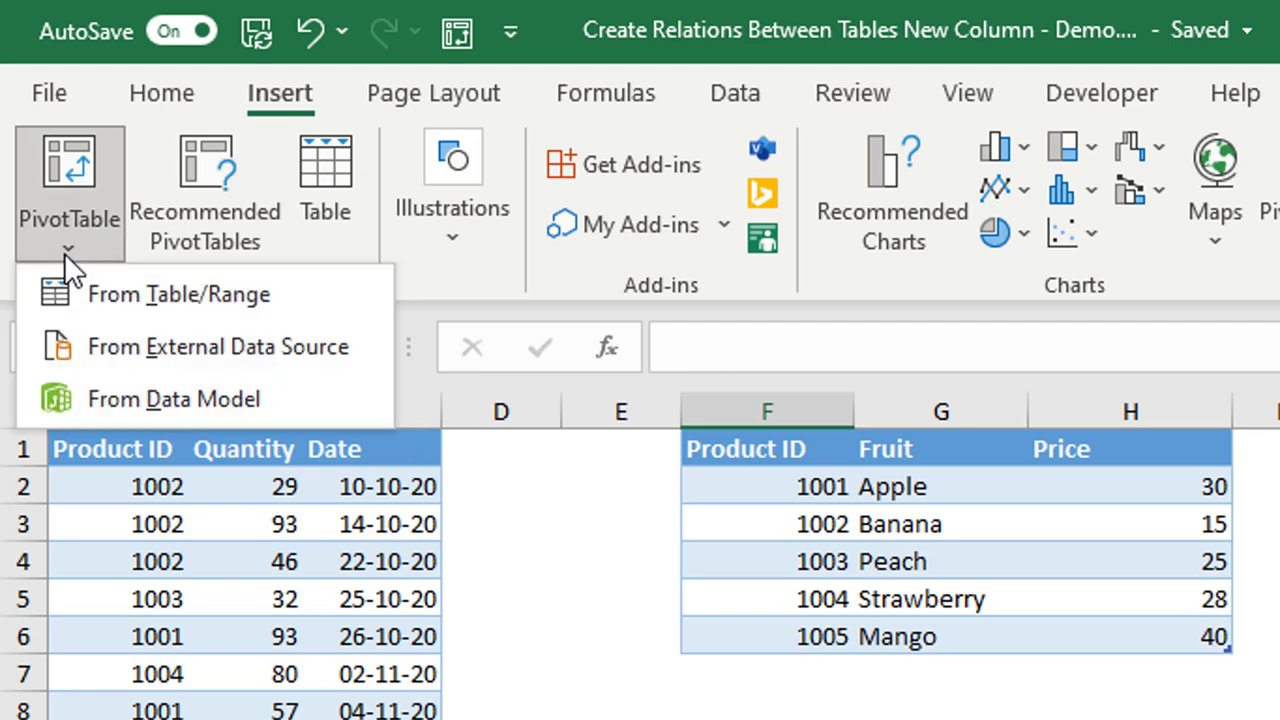
{"action": "left_click", "coordinate": [147, 399]}
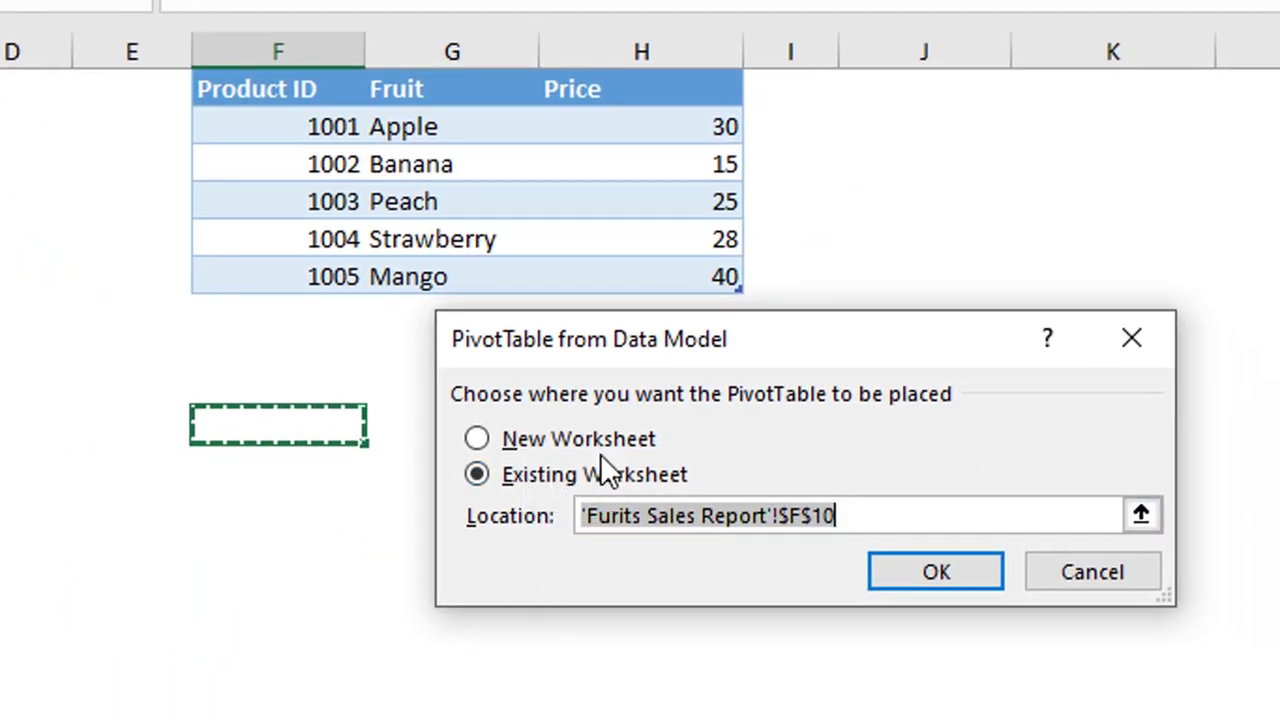
{"action": "left_click", "coordinate": [934, 573]}
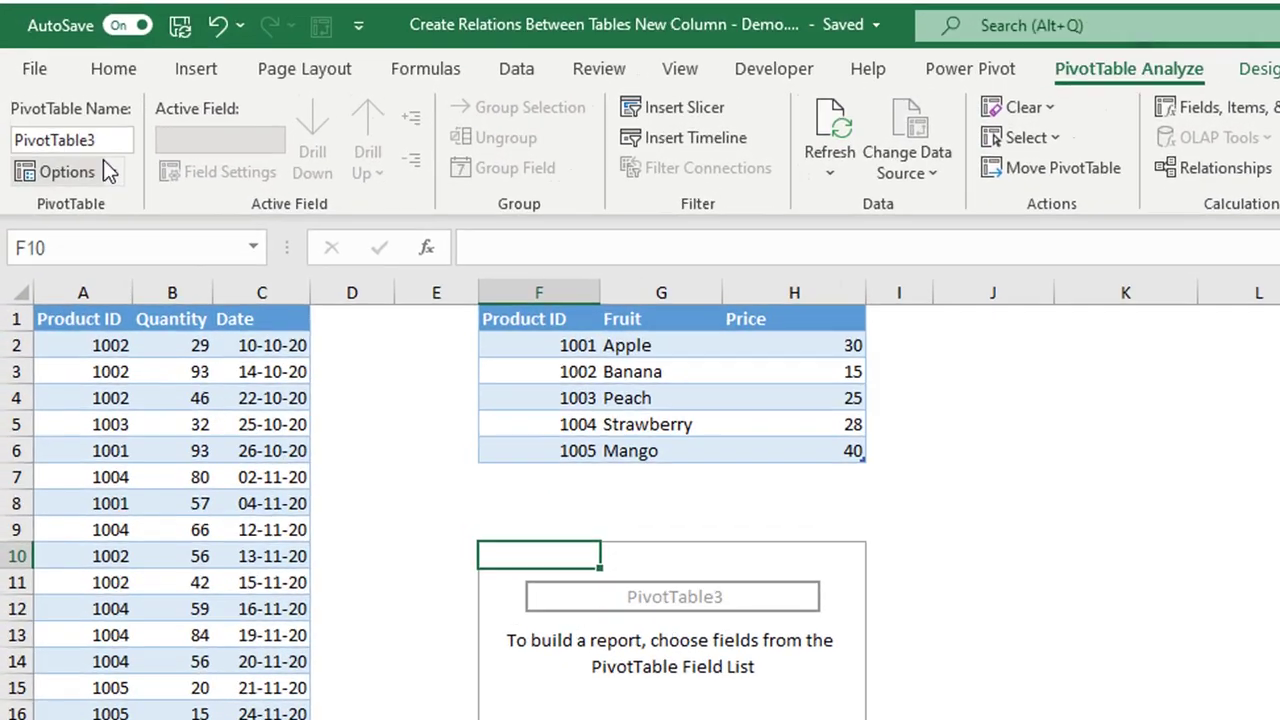
Rename the PivotTable to 'SalesReport'
{"action": "left_click", "coordinate": [73, 108]}
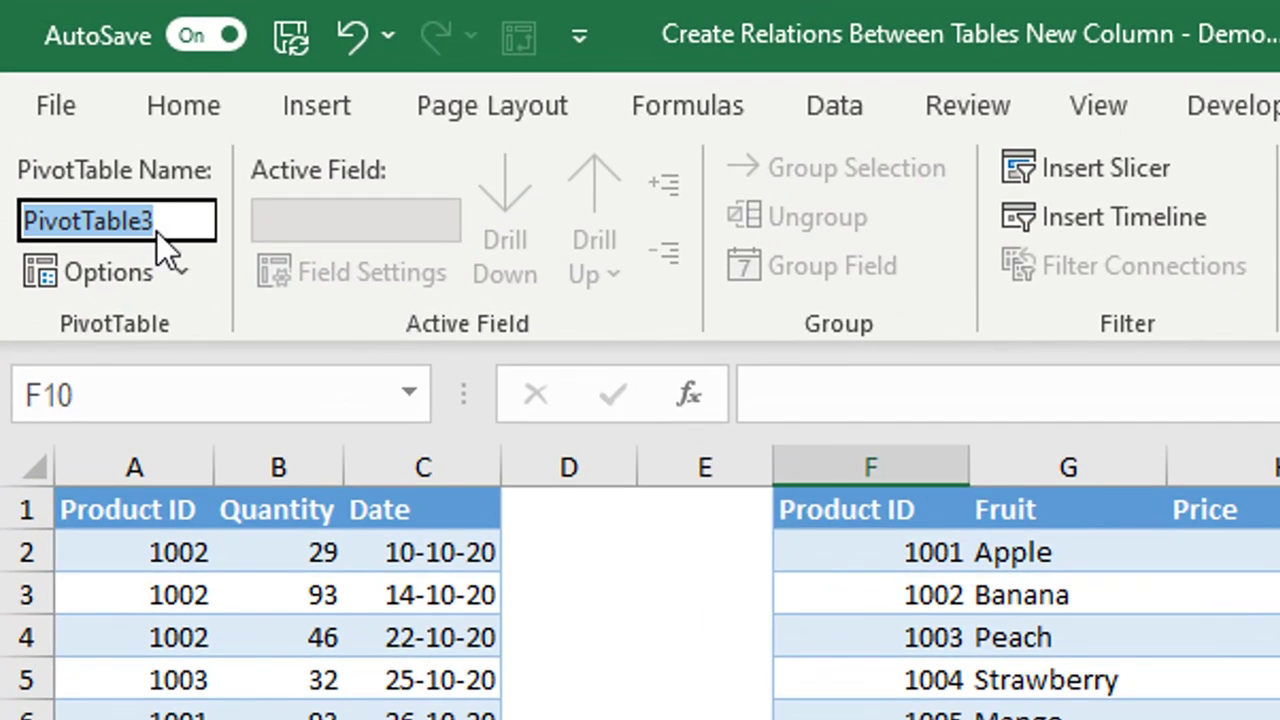
{"action": "type", "text": "SalesReport"}
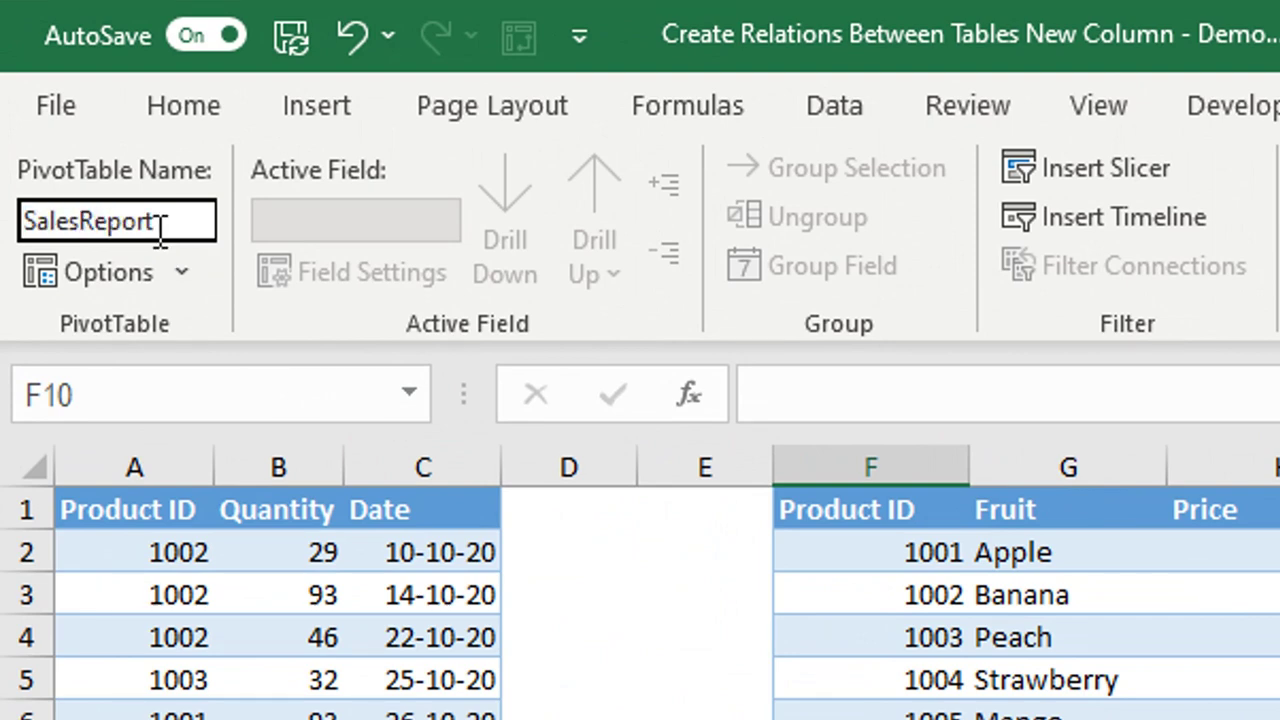
{"action": "key", "text": "Return"}
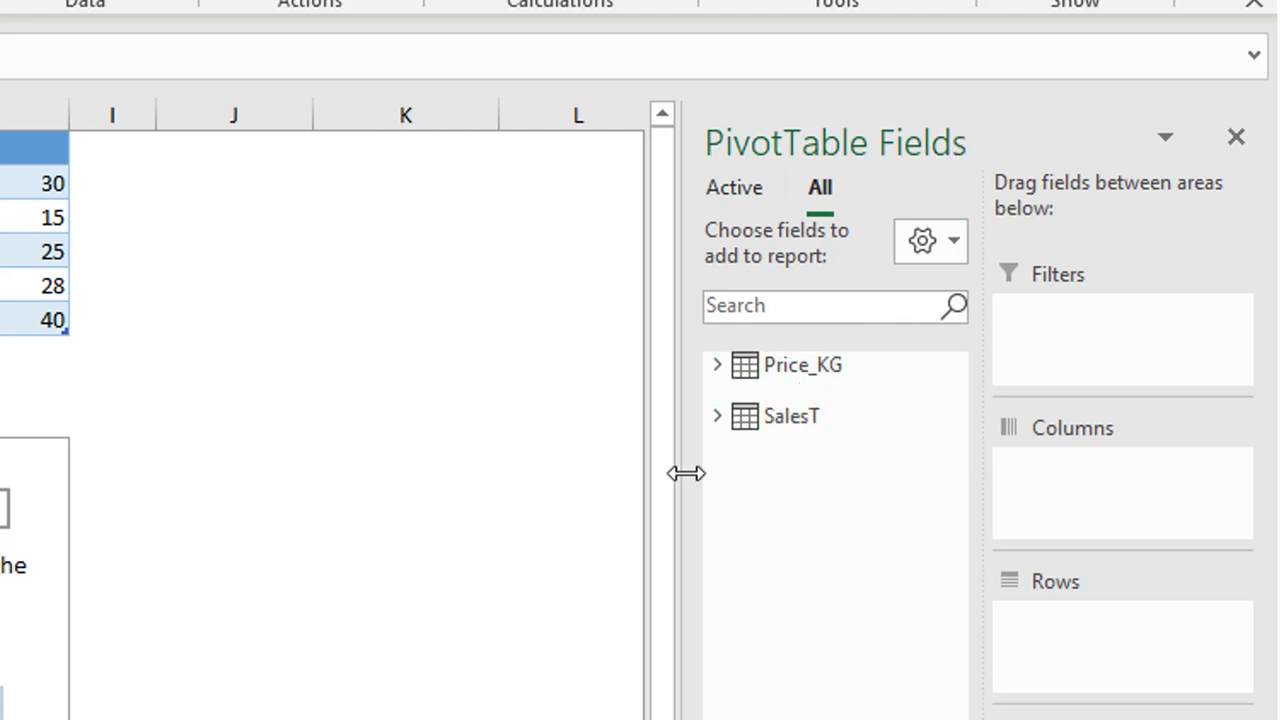
Put Price_KG Fruit in Rows and SalesT Quantity in Values
{"action": "left_click_drag", "start_coordinate": [680, 471], "coordinate": [574, 477]}
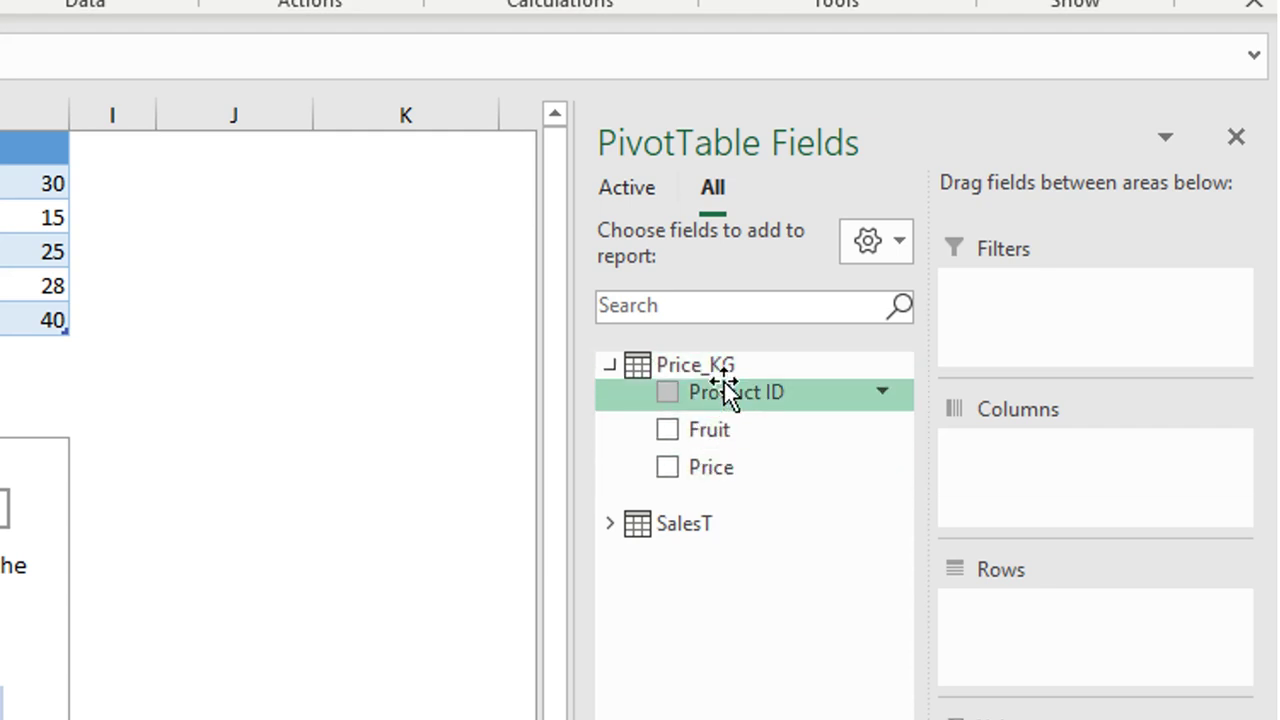
{"action": "left_click", "coordinate": [611, 527]}
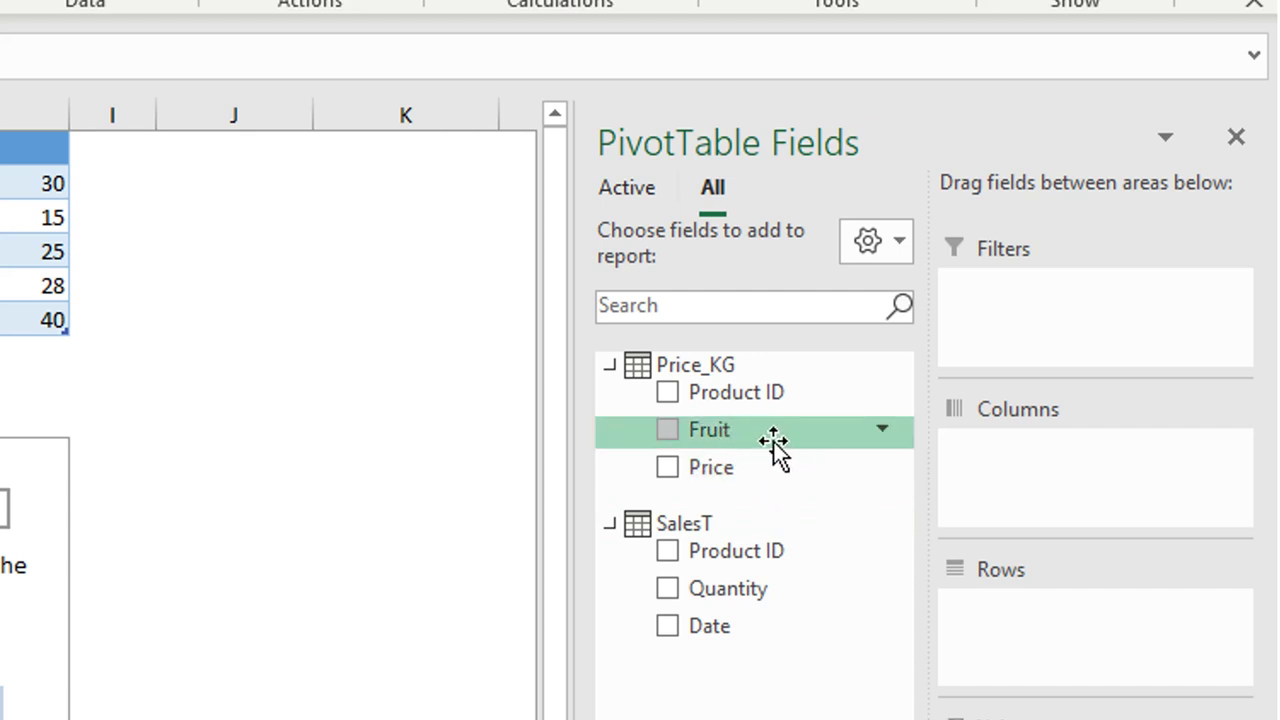
{"action": "left_click_drag", "start_coordinate": [773, 440], "coordinate": [1048, 645]}
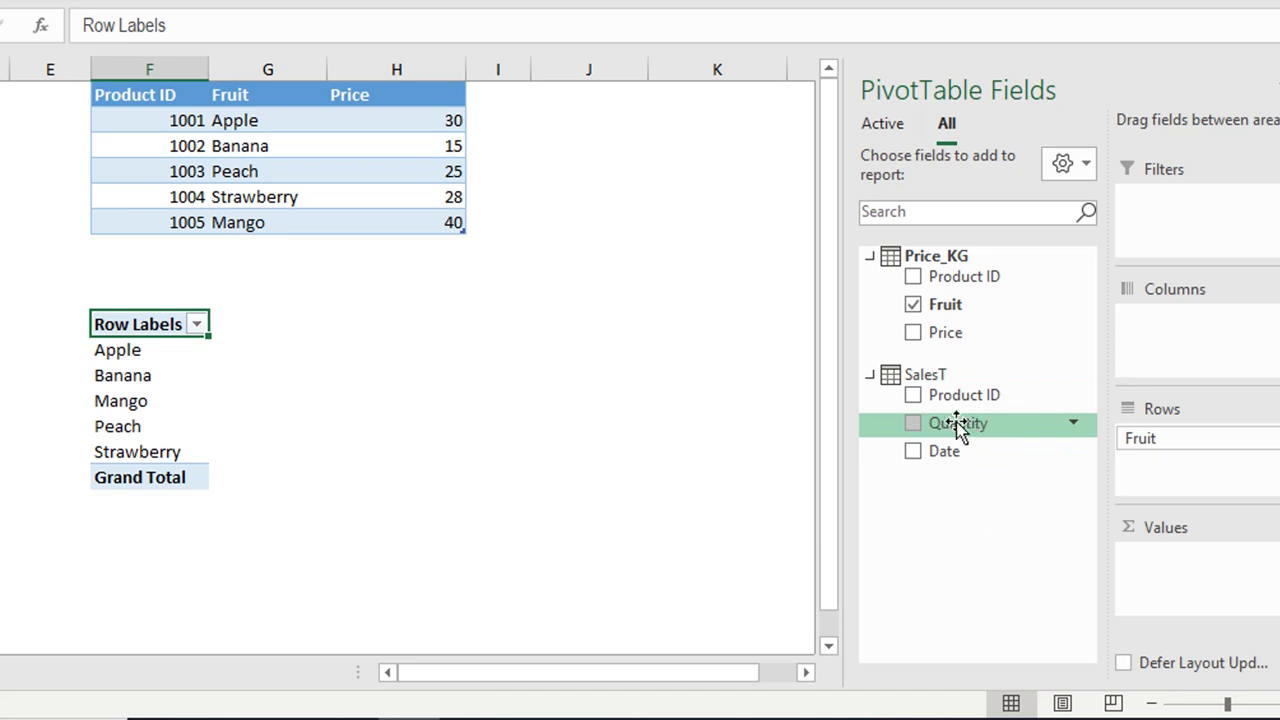
{"action": "left_click_drag", "start_coordinate": [957, 425], "coordinate": [1211, 600]}
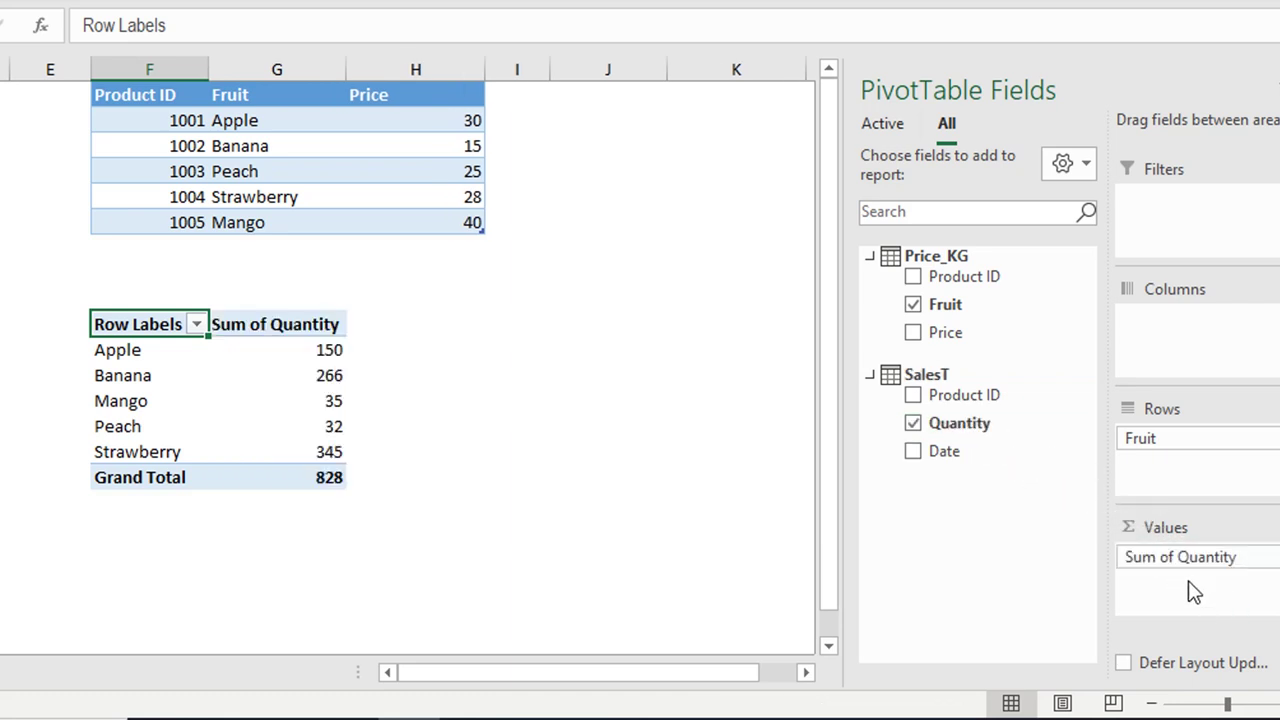
Select the grand total 828, the fruit labels Apple to Strawberry, and Mango's 35
{"action": "left_click", "coordinate": [330, 479]}
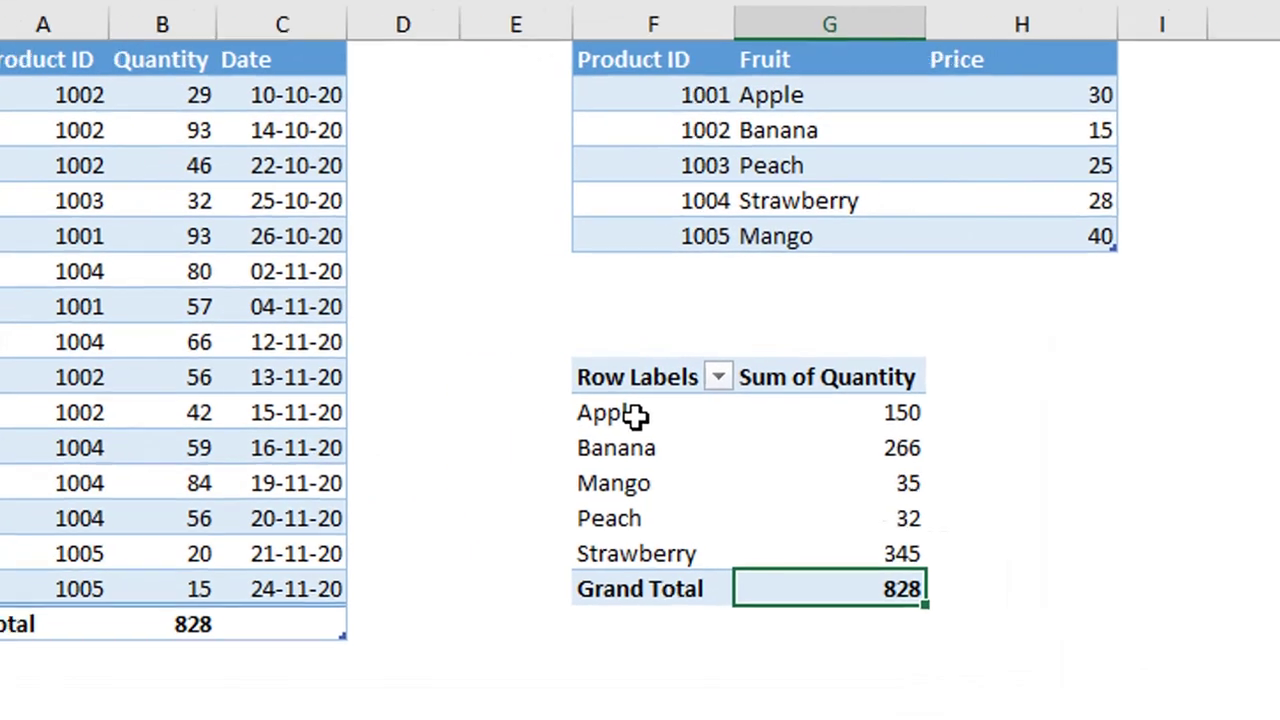
{"action": "left_click_drag", "start_coordinate": [135, 350], "coordinate": [137, 441]}
{"action": "left_click_drag", "start_coordinate": [745, 565], "coordinate": [744, 568]}
{"action": "left_click", "coordinate": [934, 509]}
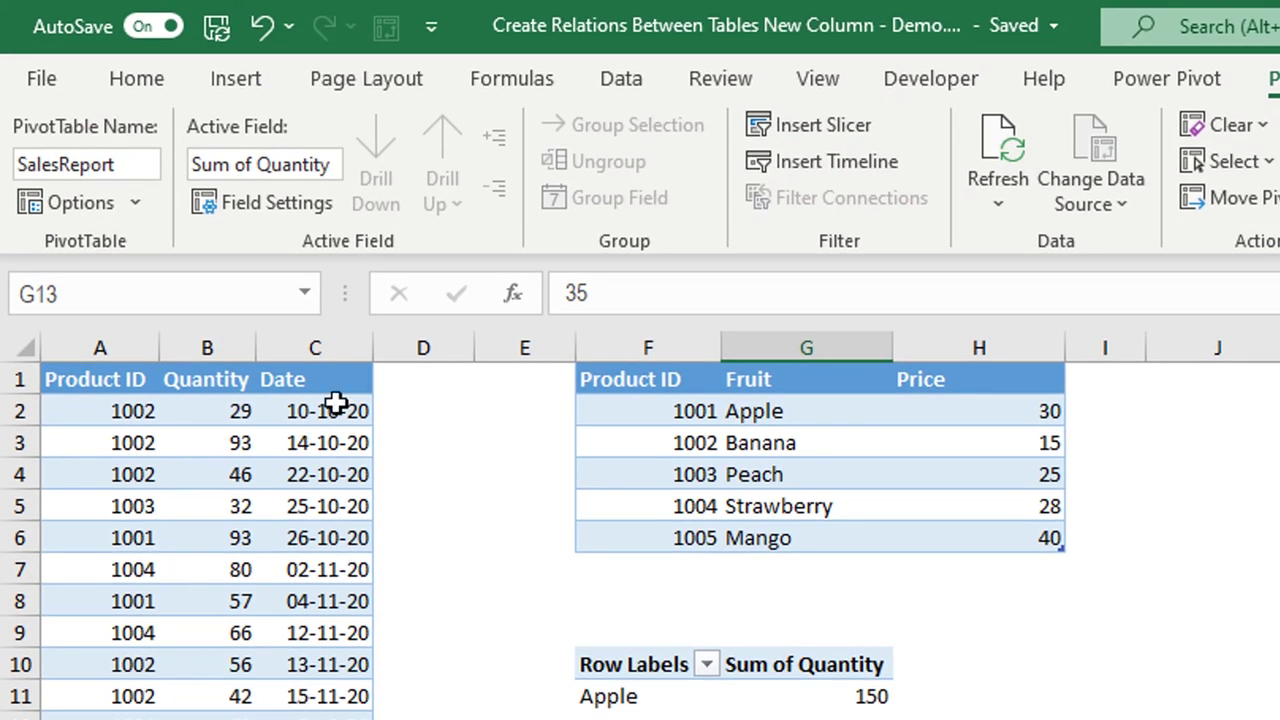
Open the Data Model in Power Pivot, browse SalesT and Price_KG, then switch to Diagram View
{"action": "left_click", "coordinate": [1204, 88]}
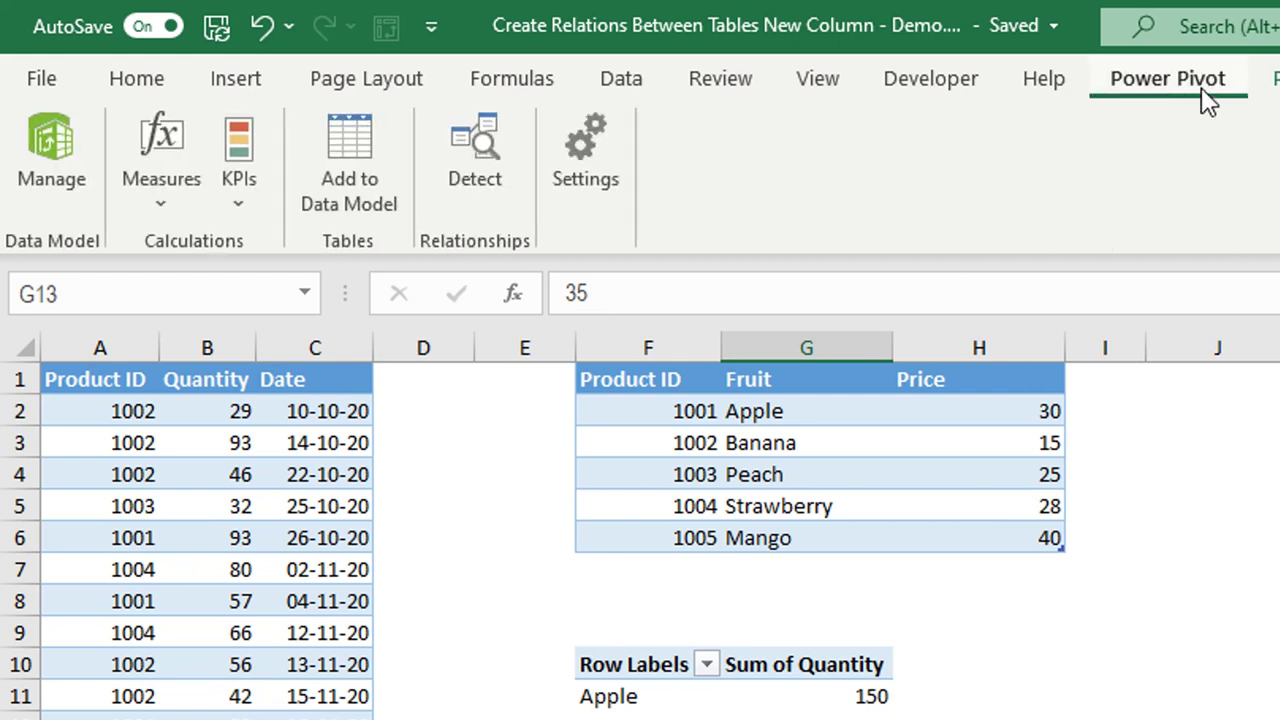
{"action": "left_click", "coordinate": [62, 170]}
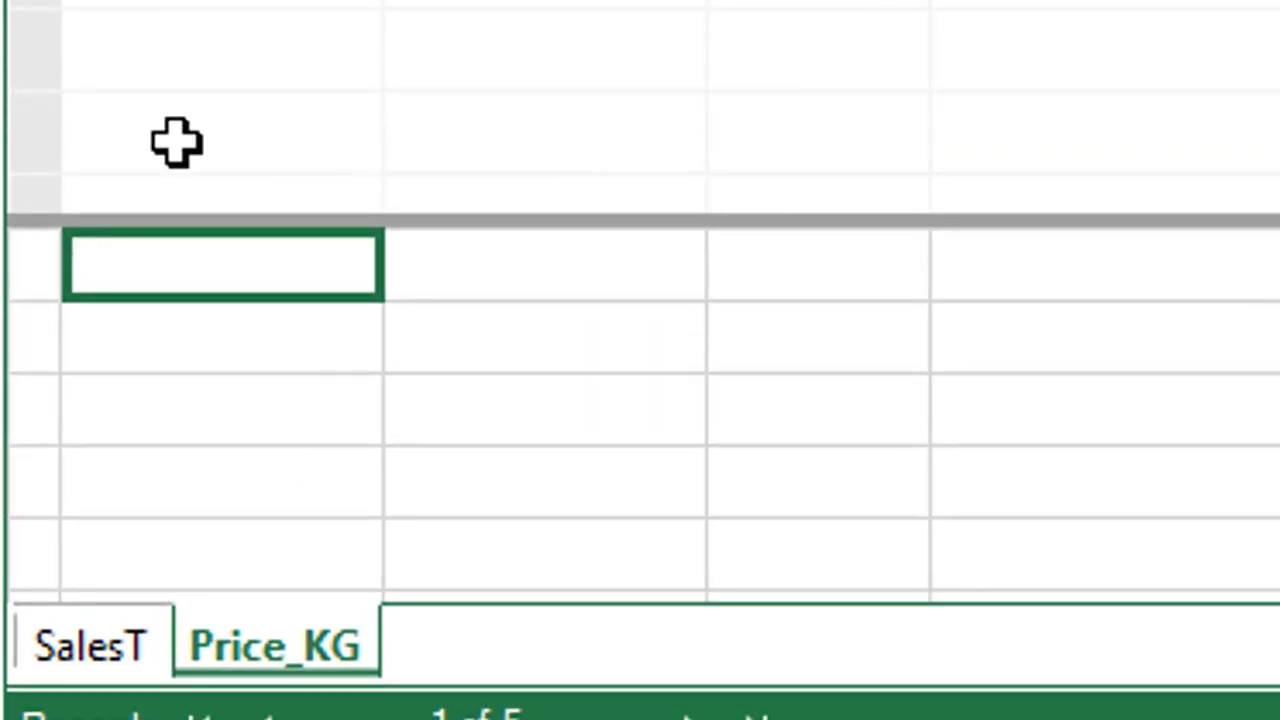
{"action": "left_click", "coordinate": [110, 645]}
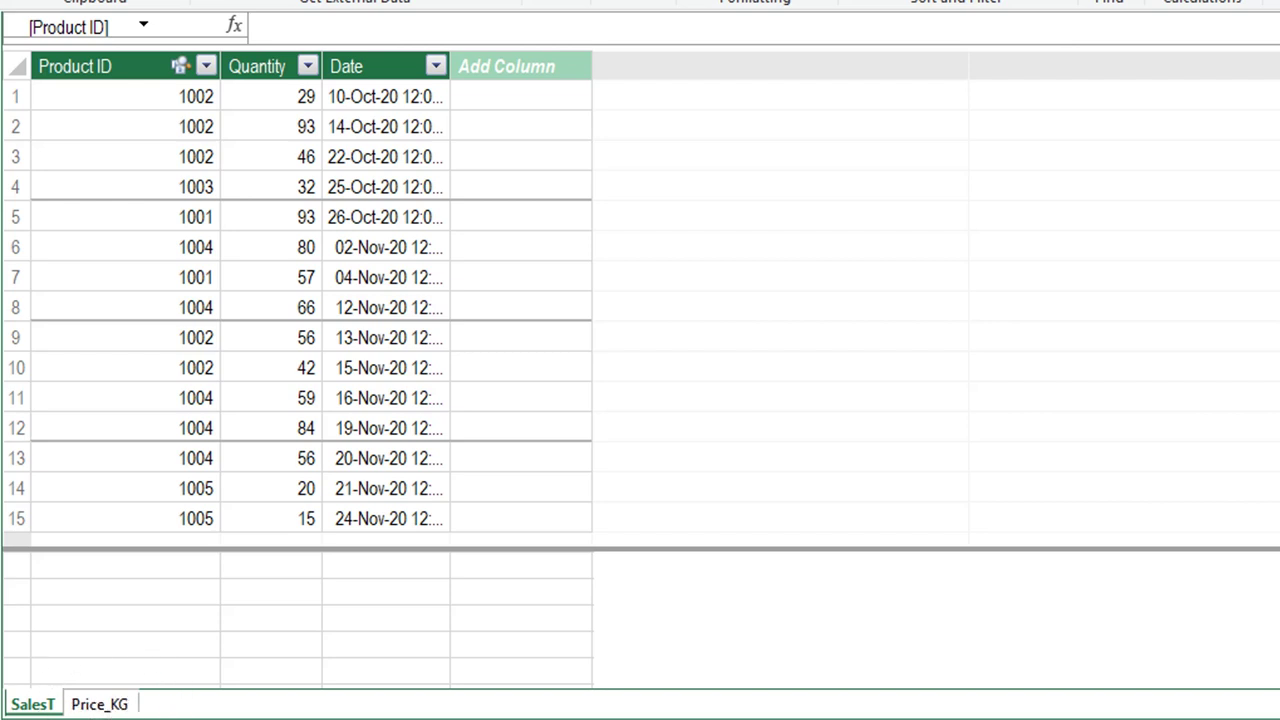
{"action": "left_click", "coordinate": [100, 704]}
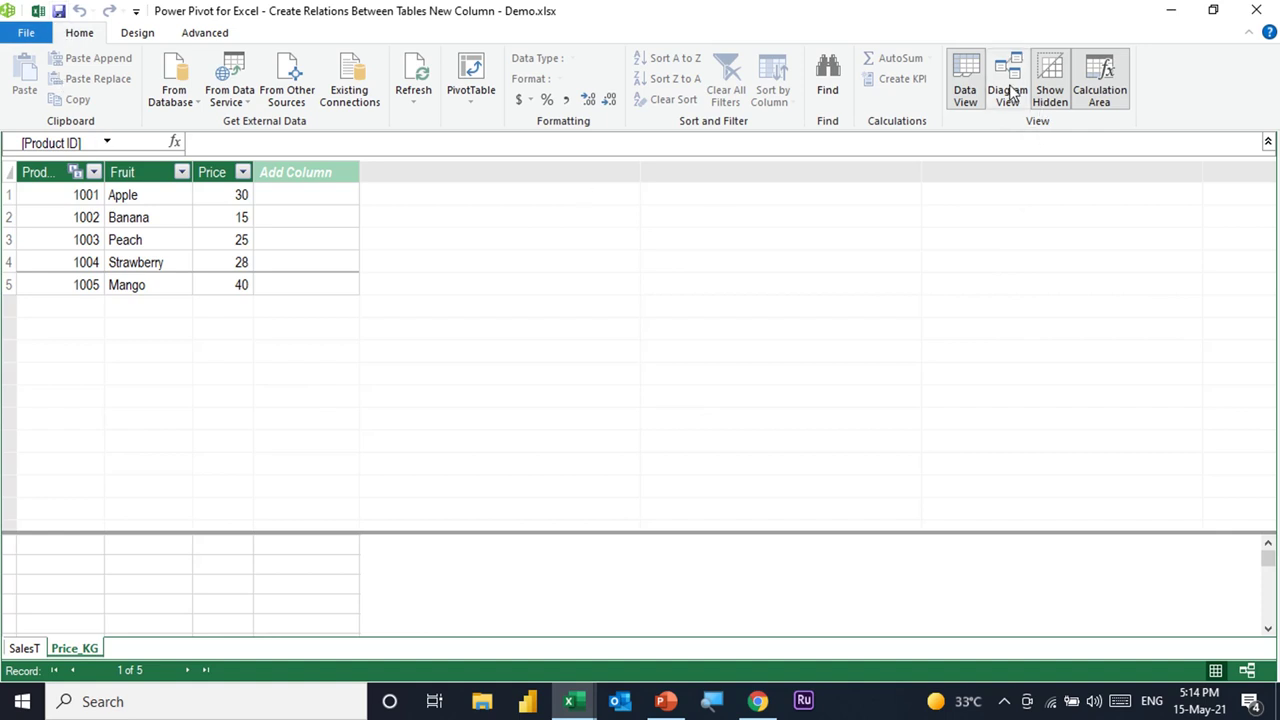
{"action": "left_click", "coordinate": [1254, 675]}
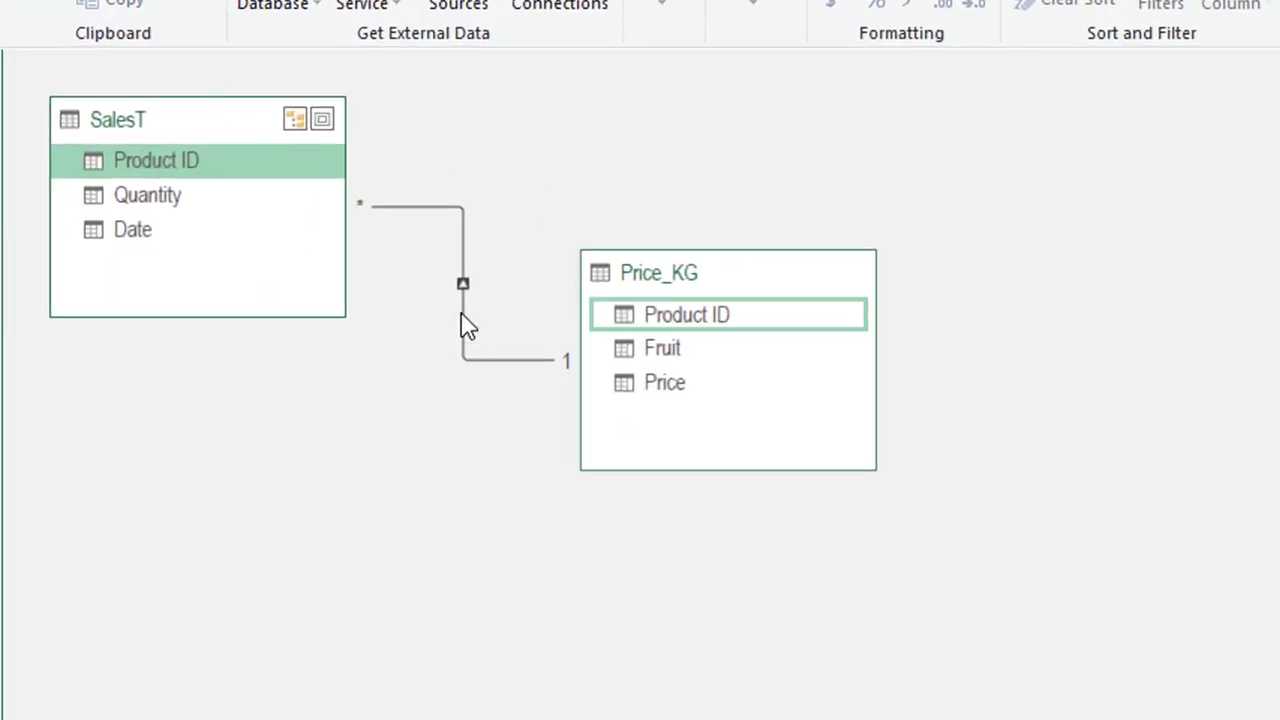
{"action": "left_click", "coordinate": [462, 316]}
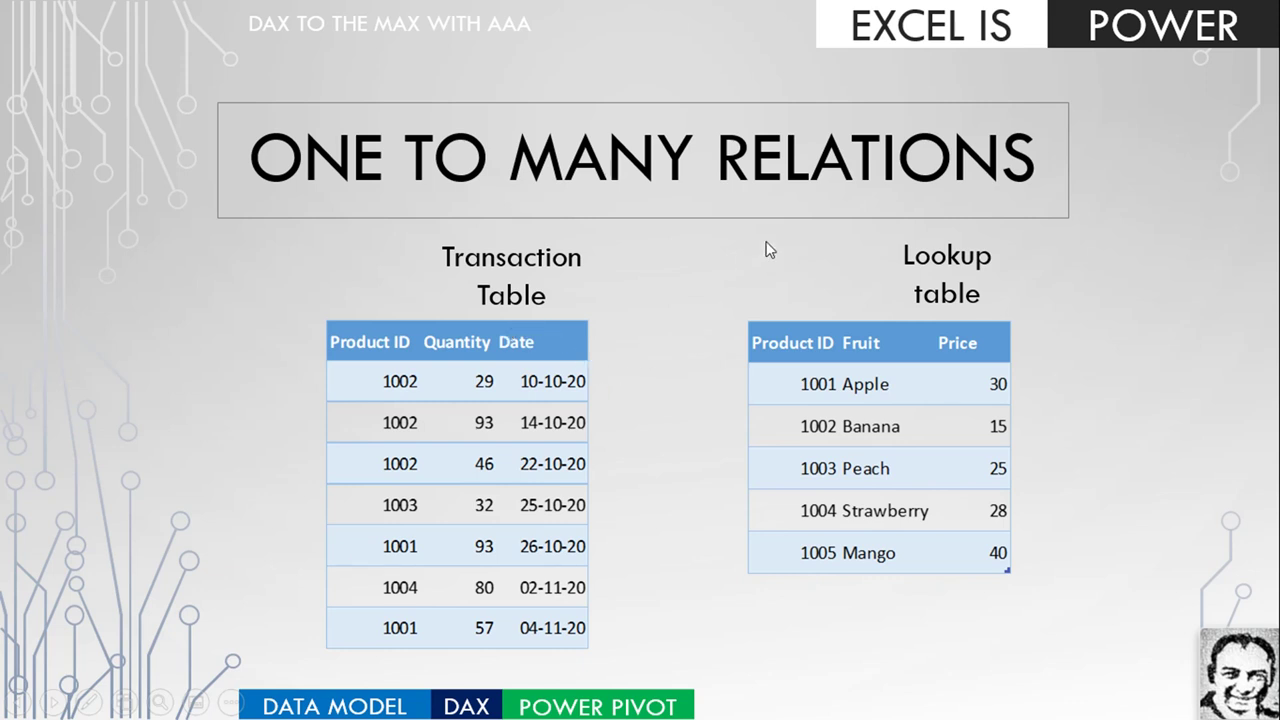
Advance the slide animations outlining both Product ID headers and the 1001 lookup cell
{"action": "left_click", "coordinate": [745, 317]}
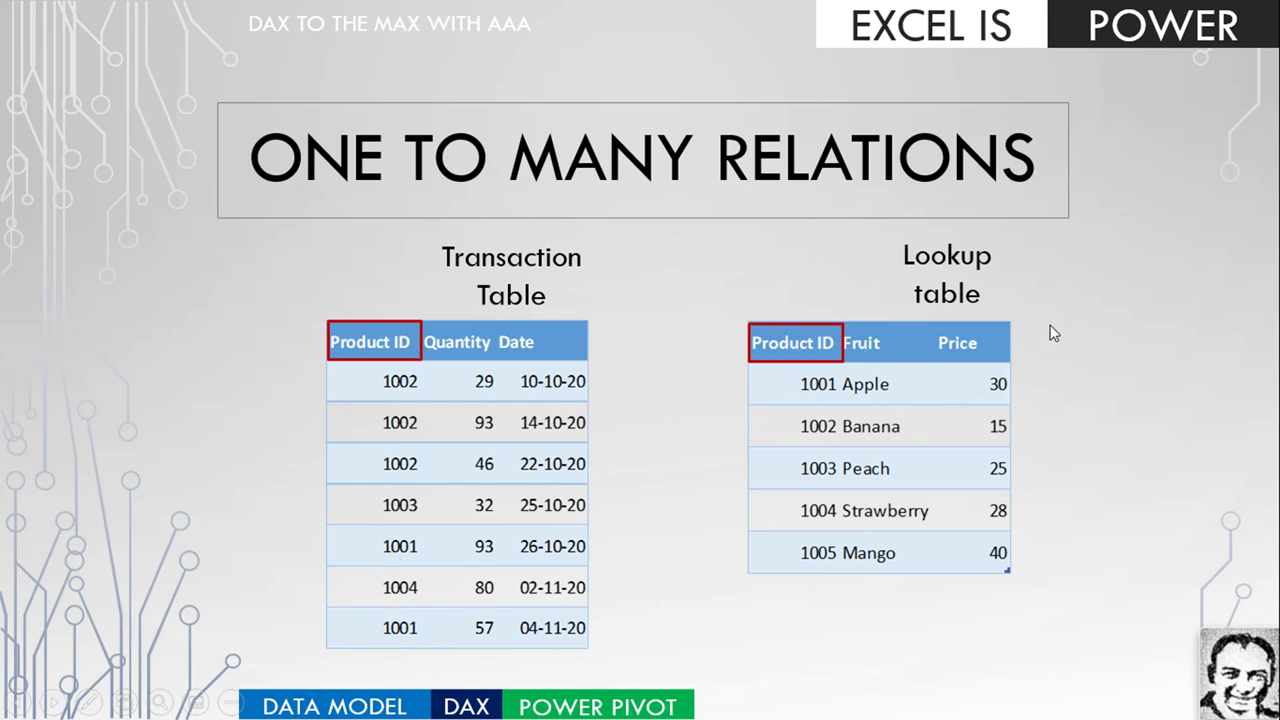
{"action": "left_click", "coordinate": [840, 345]}
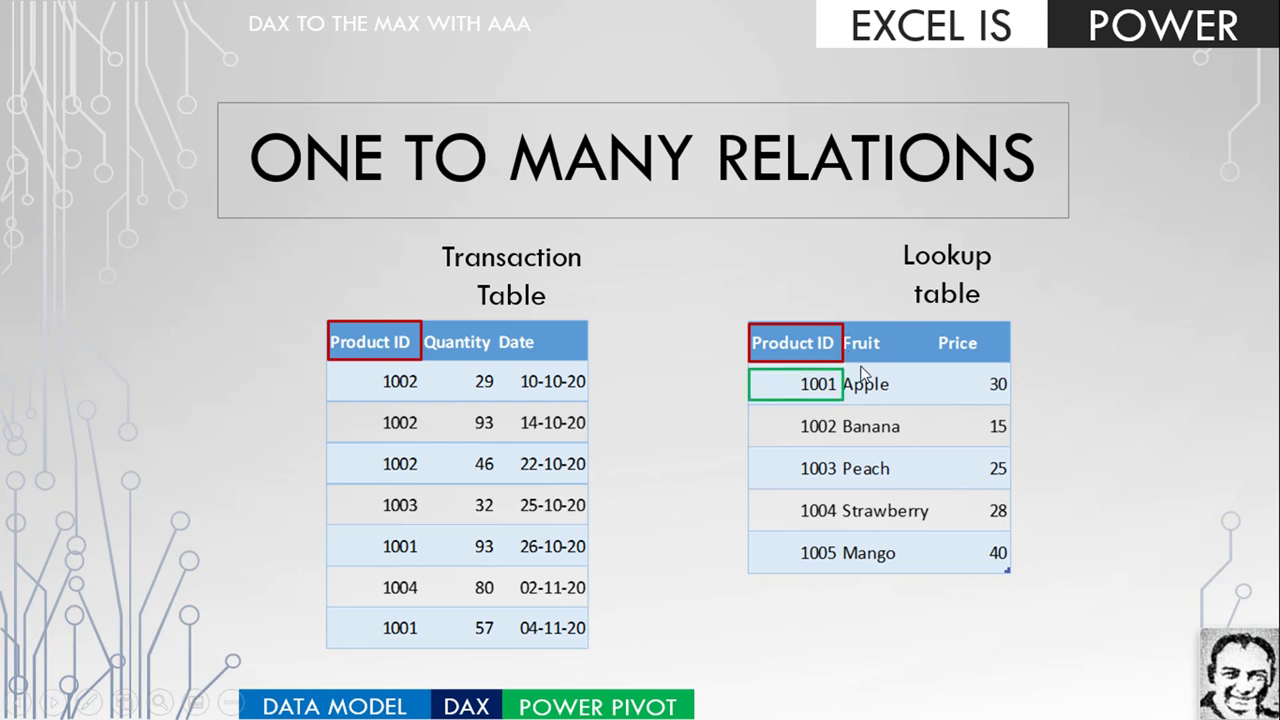
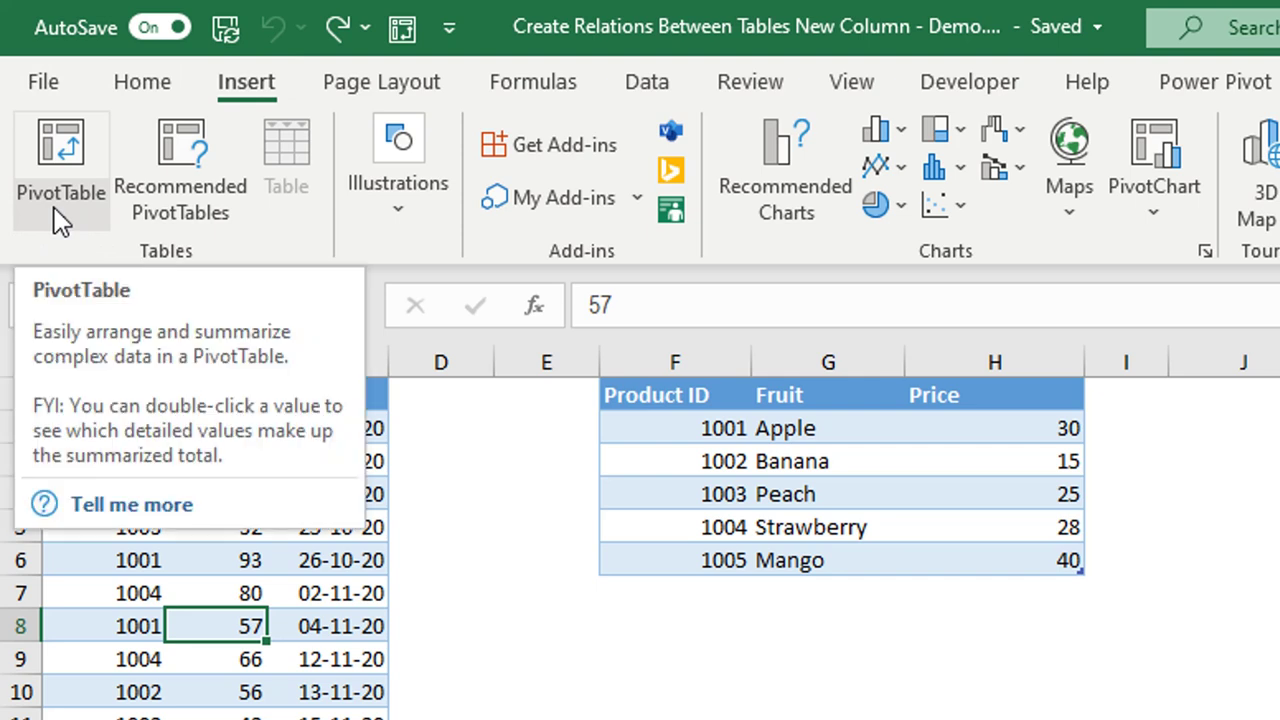
Create an empty PivotTable from SalesT at F10 on this sheet, added to the Data Model
{"action": "left_click", "coordinate": [60, 210]}
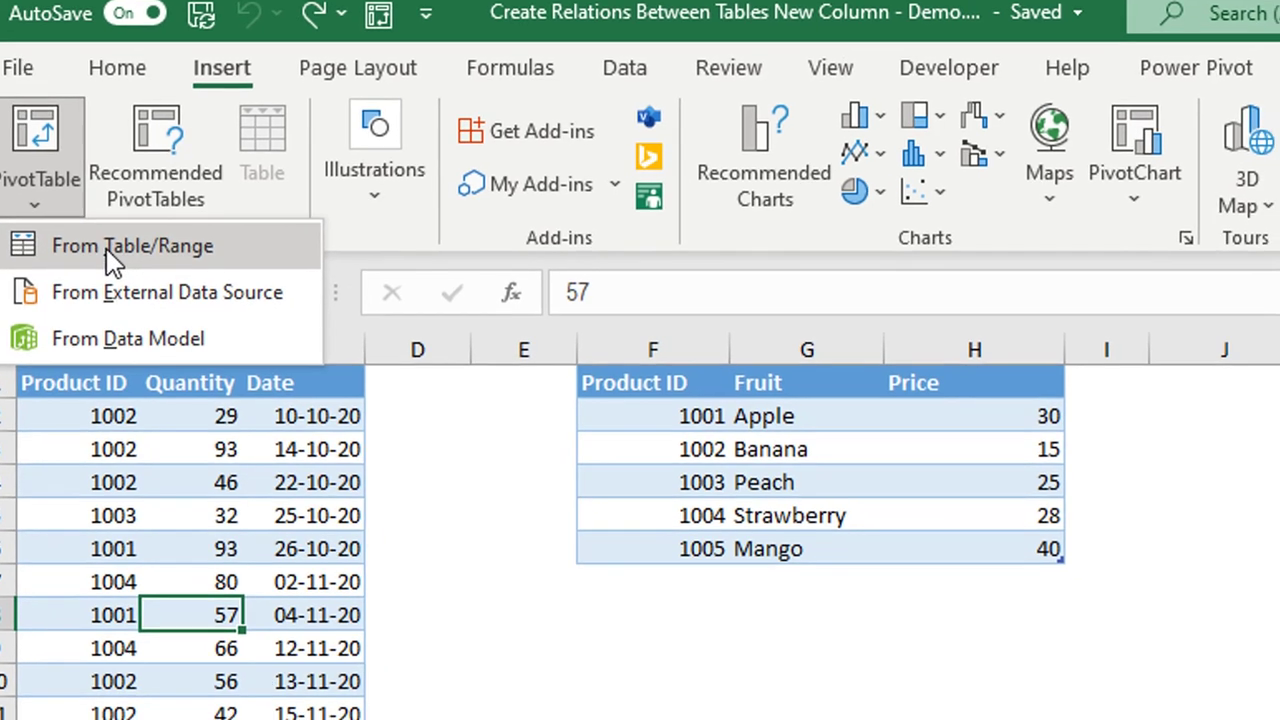
{"action": "left_click", "coordinate": [106, 248]}
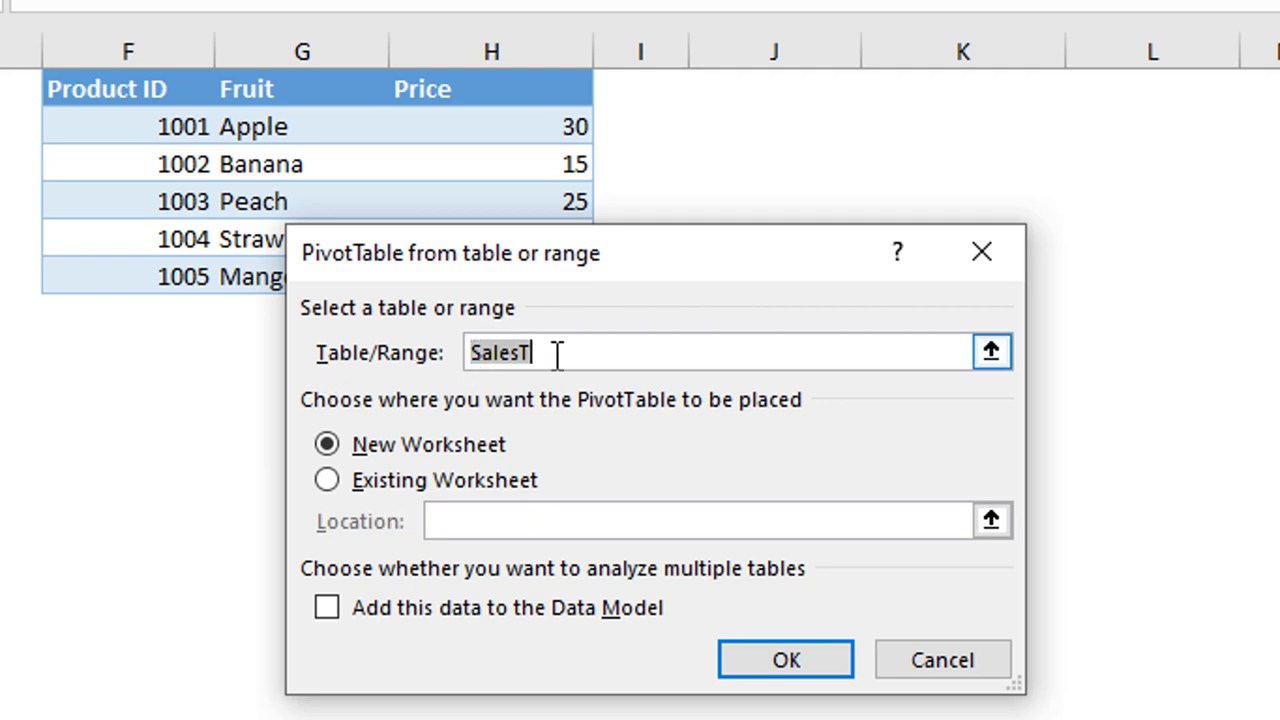
{"action": "left_click", "coordinate": [343, 481]}
{"action": "left_click", "coordinate": [65, 423]}
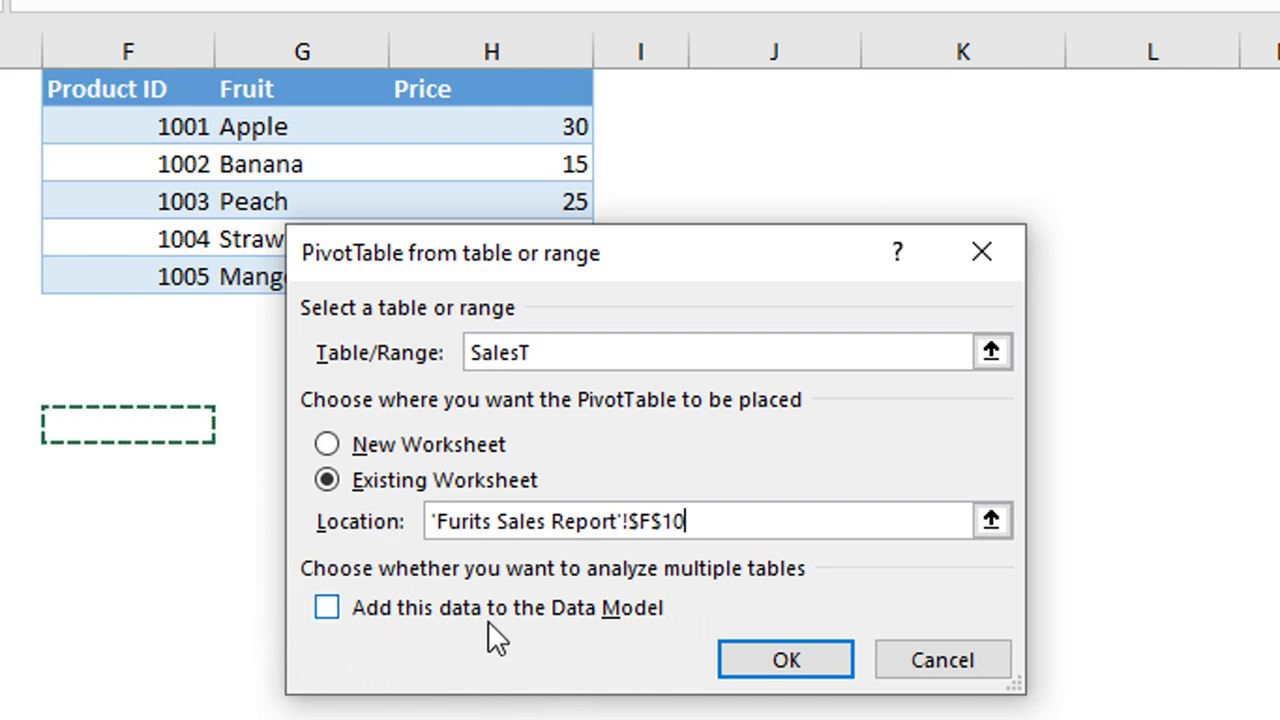
{"action": "left_click", "coordinate": [327, 609]}
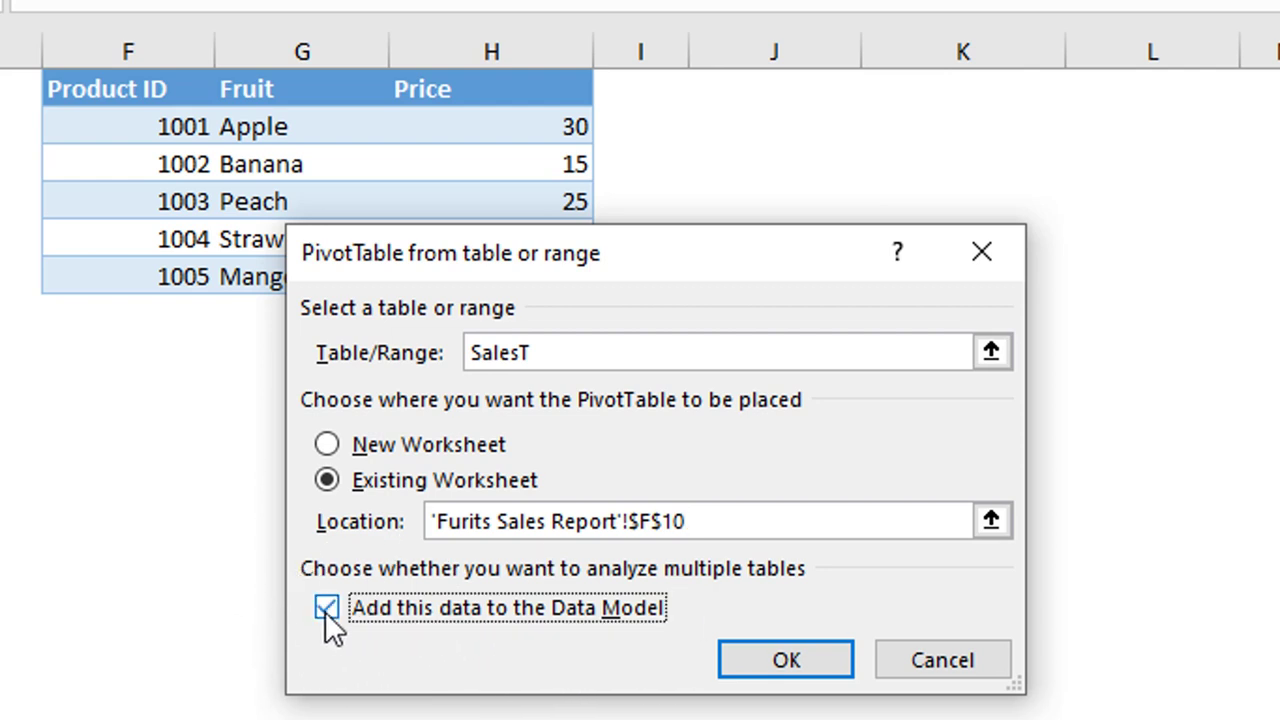
{"action": "left_click", "coordinate": [801, 651]}
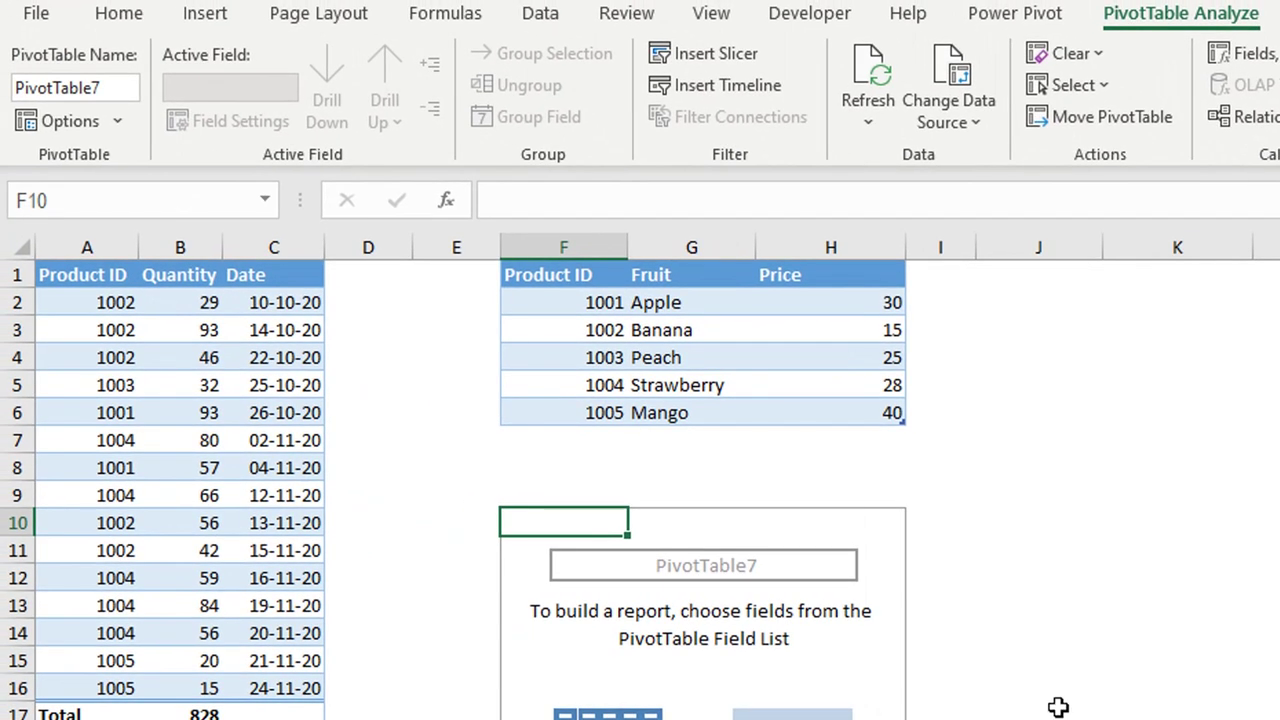
Rename the PivotTable to SalesReport
{"action": "left_click", "coordinate": [97, 86]}
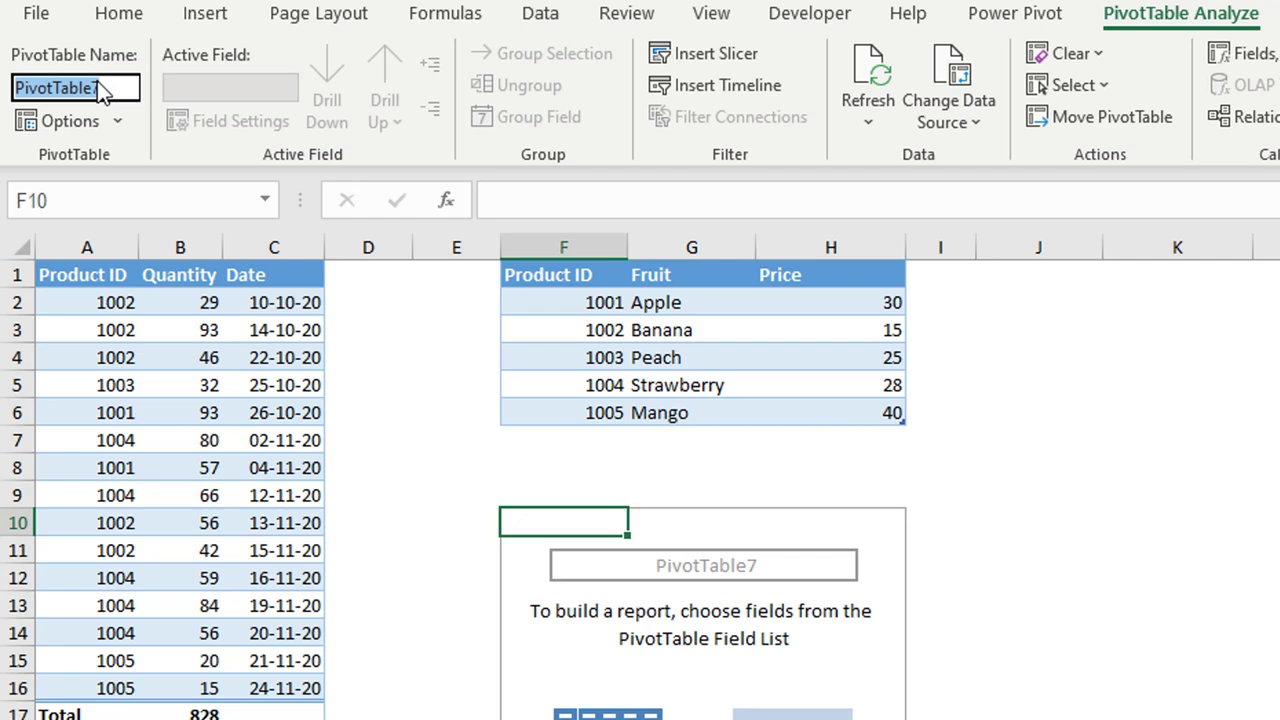
{"action": "type", "text": "SalesReport"}
{"action": "key", "text": "Return"}
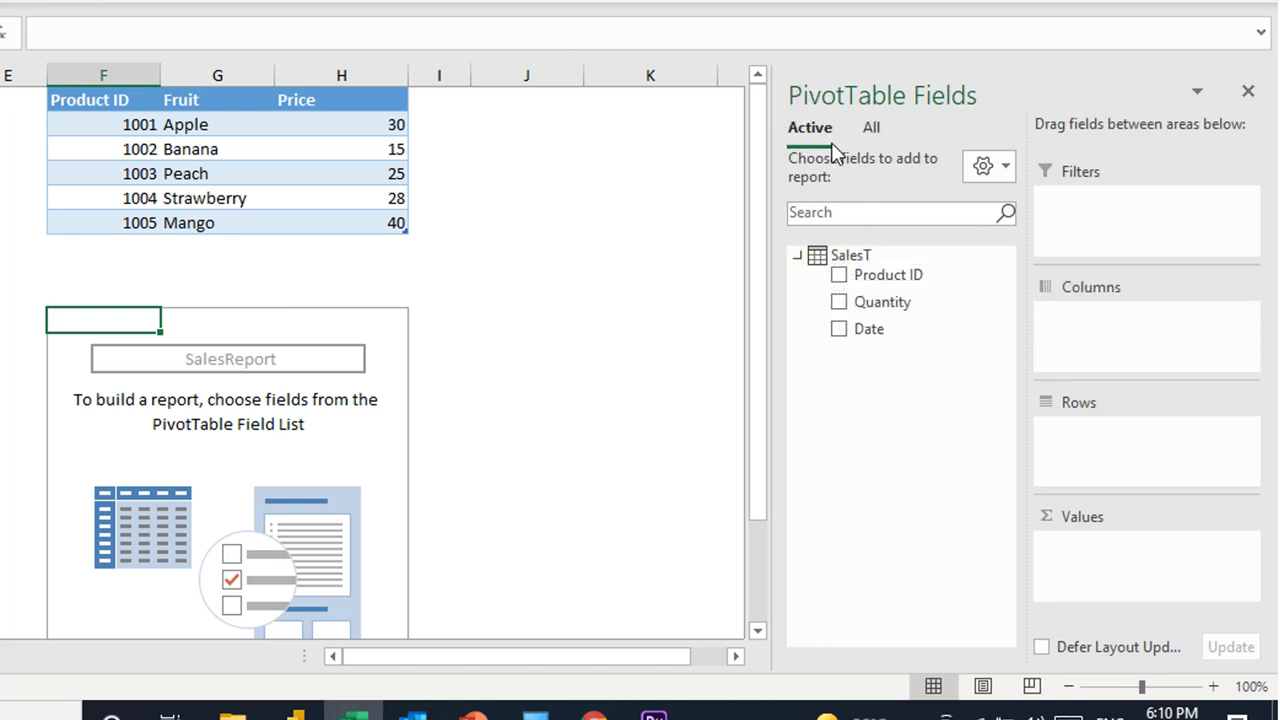
Put Price_KG's Fruit in Rows and SalesT's Sum of Quantity in Values, showing 828 per fruit
{"action": "left_click", "coordinate": [870, 131]}
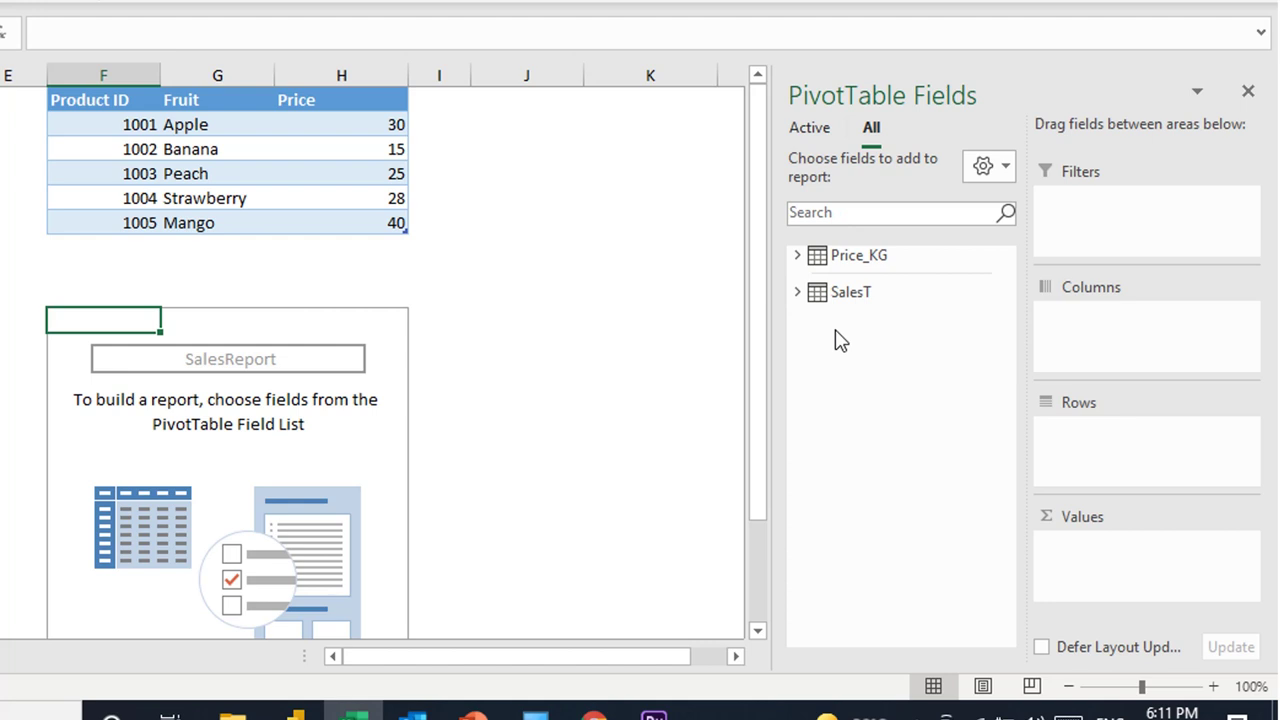
{"action": "left_click", "coordinate": [799, 256]}
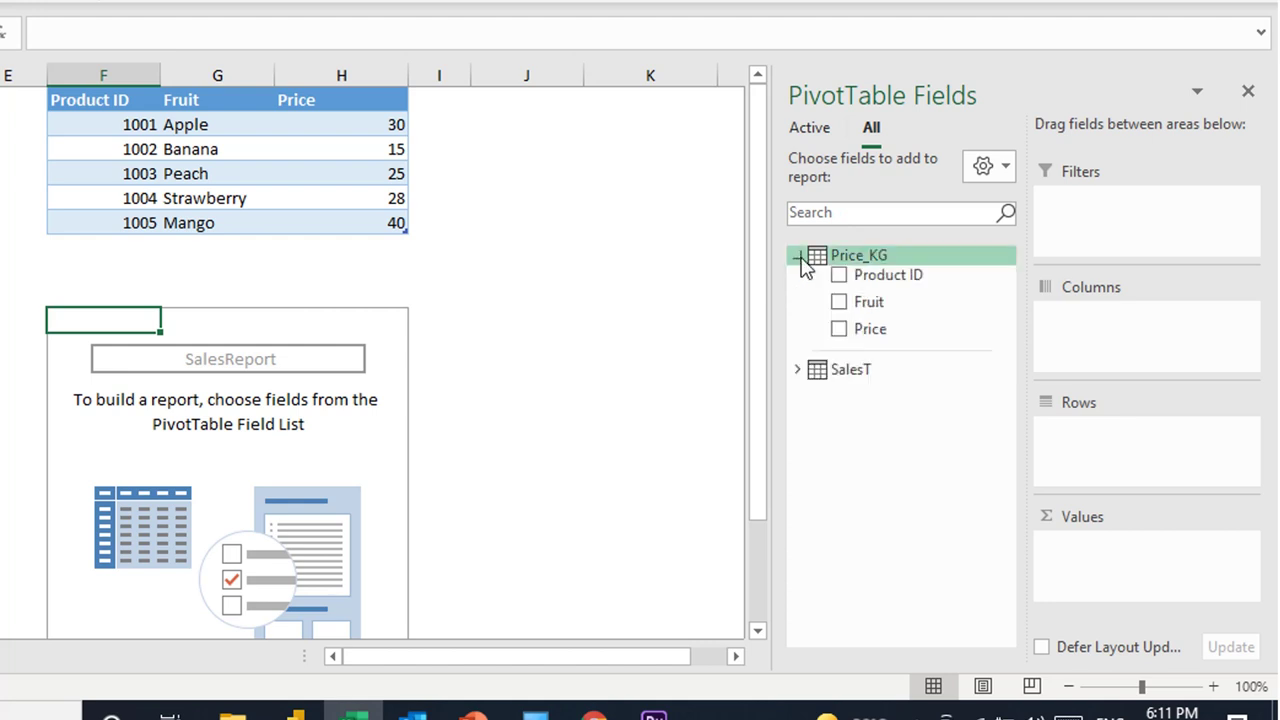
{"action": "left_click_drag", "start_coordinate": [866, 301], "coordinate": [1140, 440]}
{"action": "left_click", "coordinate": [799, 370]}
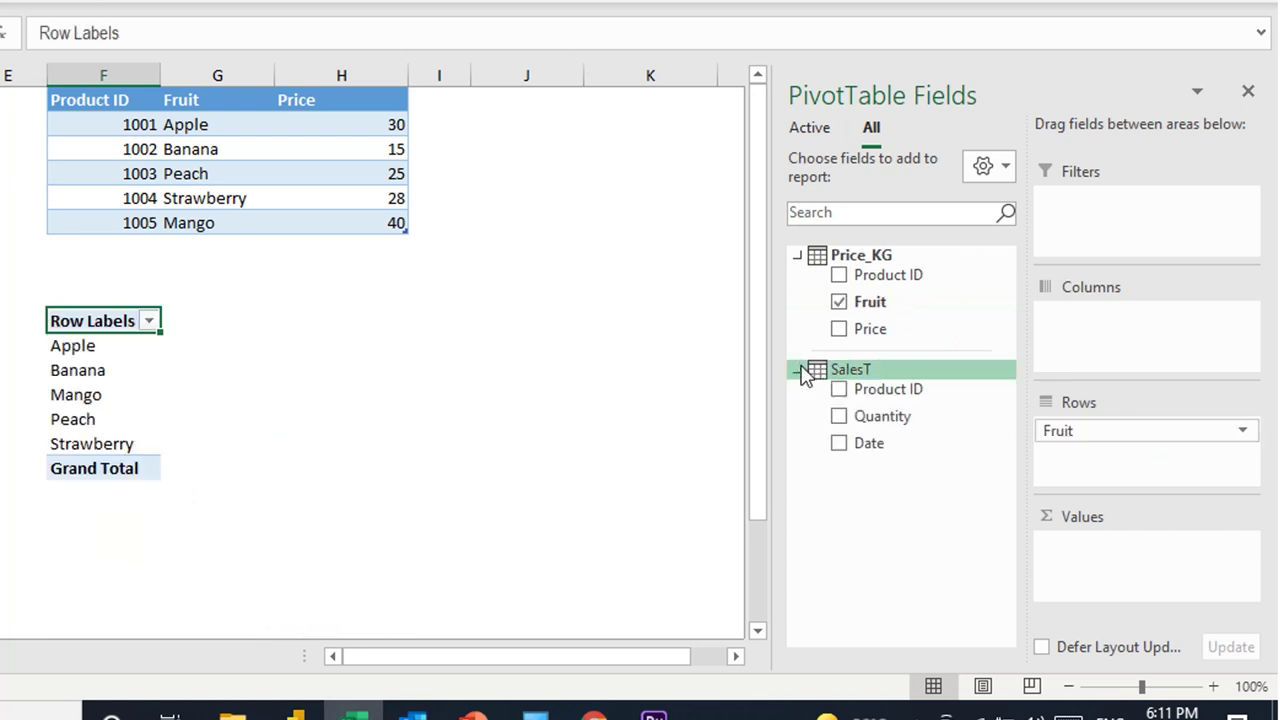
{"action": "left_click_drag", "start_coordinate": [897, 418], "coordinate": [1134, 586]}
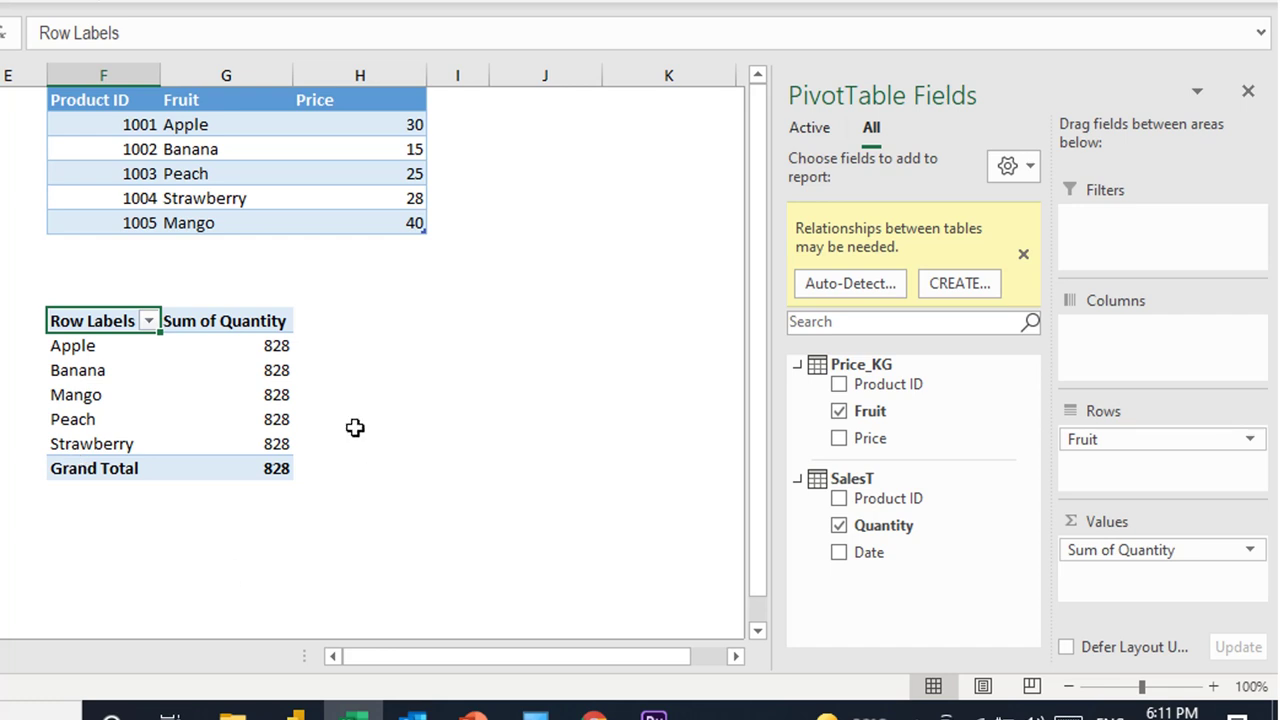
{"action": "mouse_move", "coordinate": [172, 419]}
{"action": "left_click", "coordinate": [270, 466]}
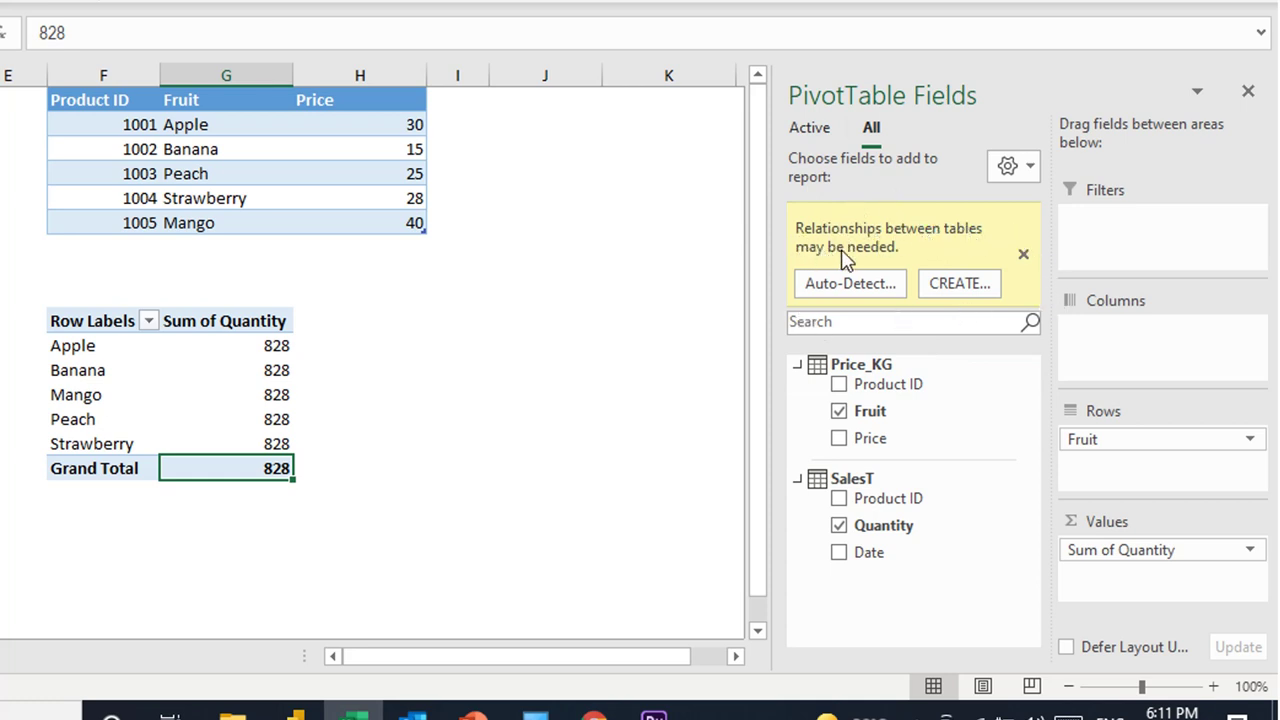
{"action": "left_click_drag", "start_coordinate": [772, 310], "coordinate": [657, 303]}
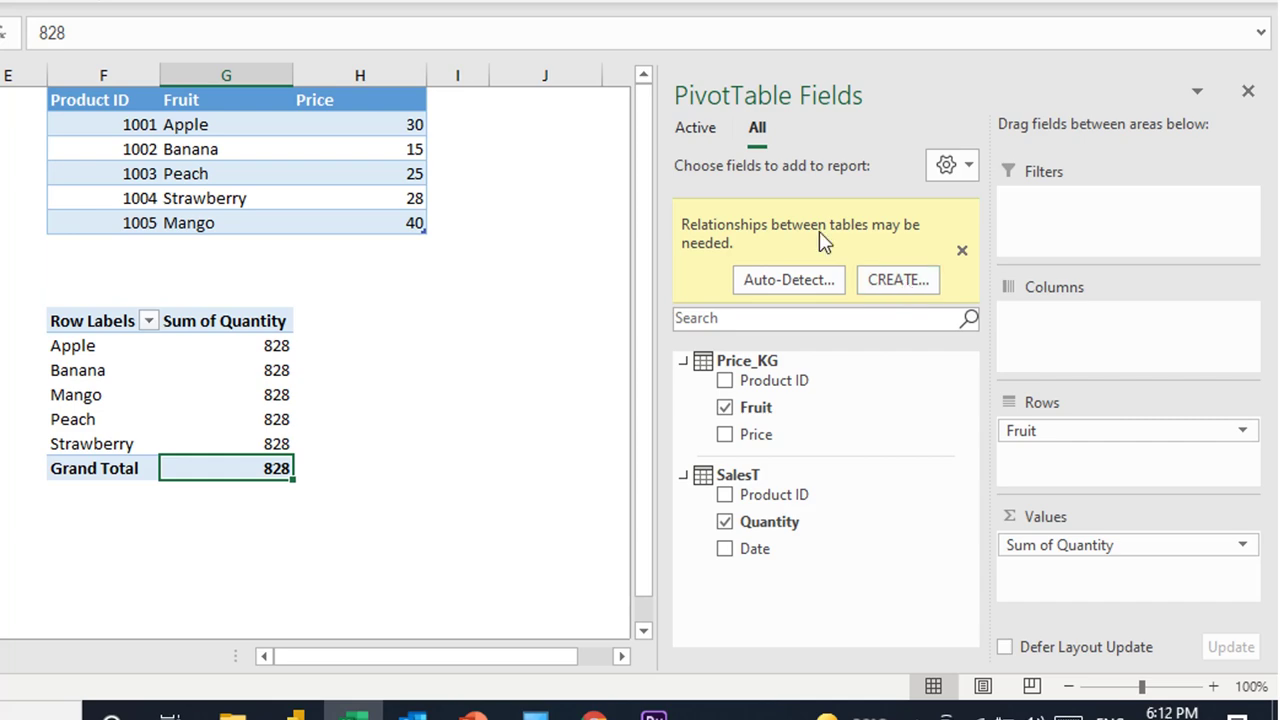
Auto-detect the relationships between the tables and close the detection summary
{"action": "left_click", "coordinate": [797, 281]}
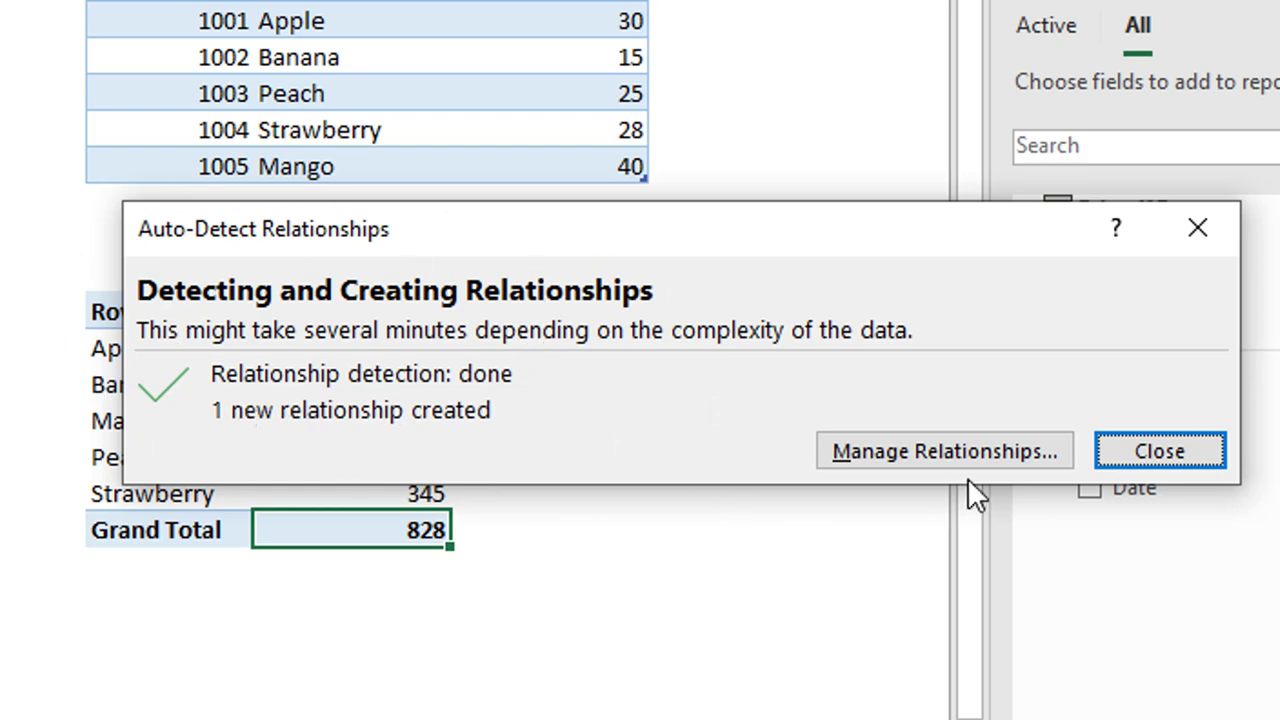
{"action": "left_click", "coordinate": [1150, 448]}
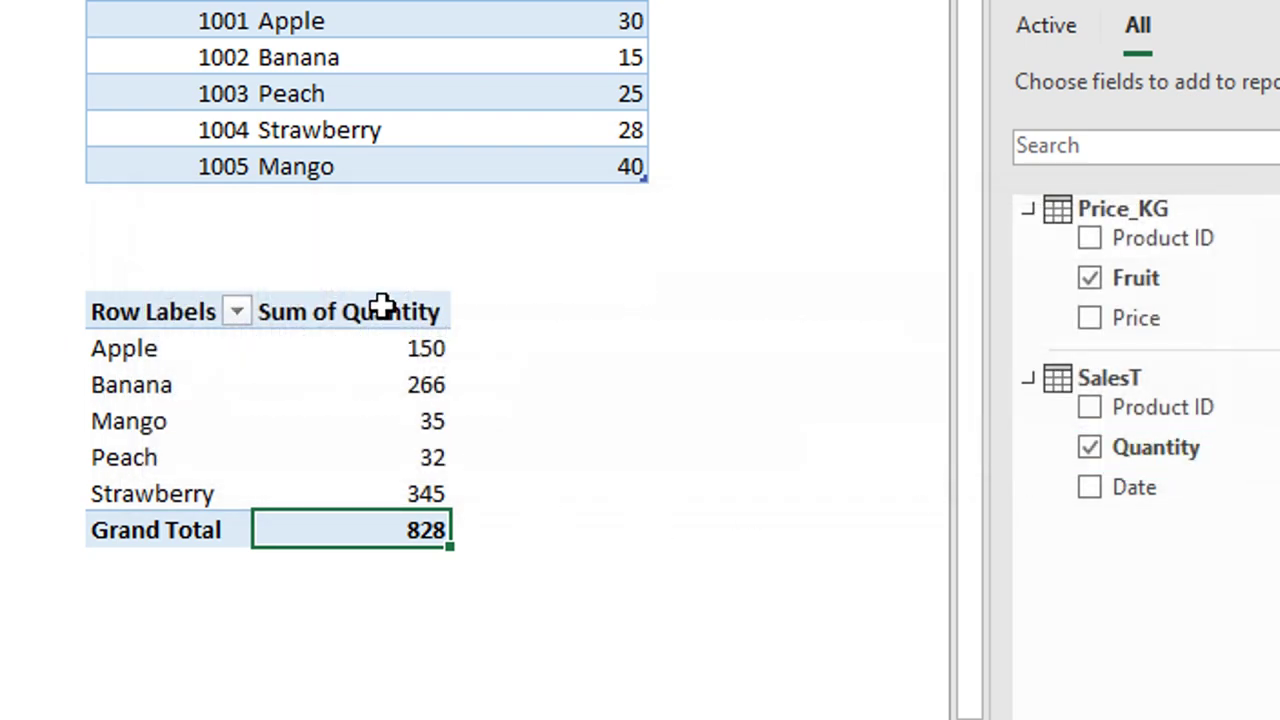
{"action": "left_click", "coordinate": [660, 419]}
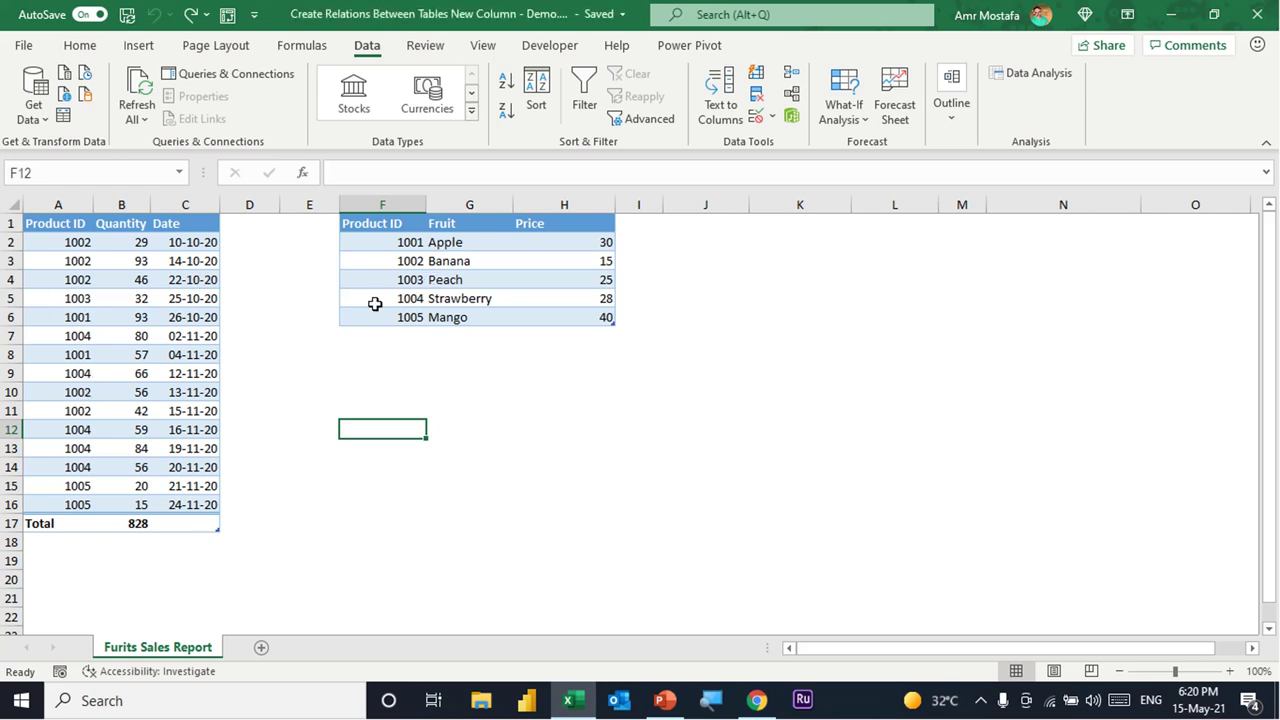
Add the sales table to the Data Model through Power Pivot
{"action": "left_click", "coordinate": [134, 319]}
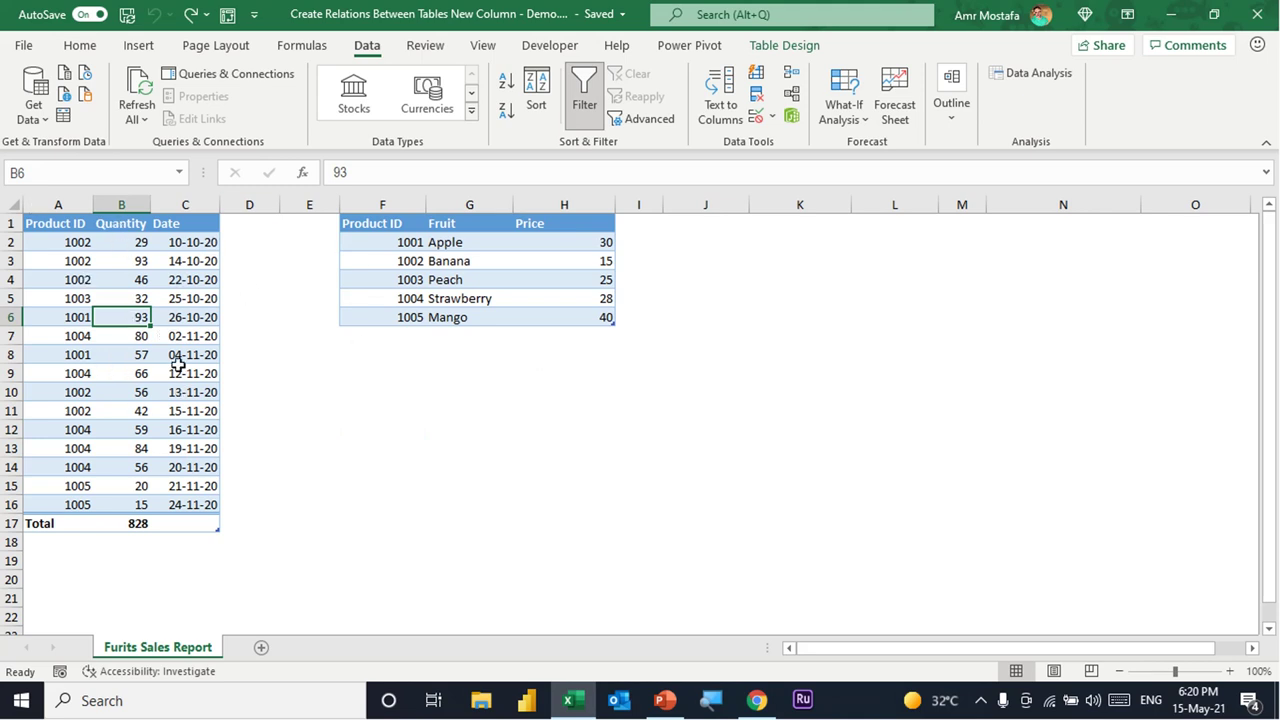
{"action": "left_click", "coordinate": [690, 46]}
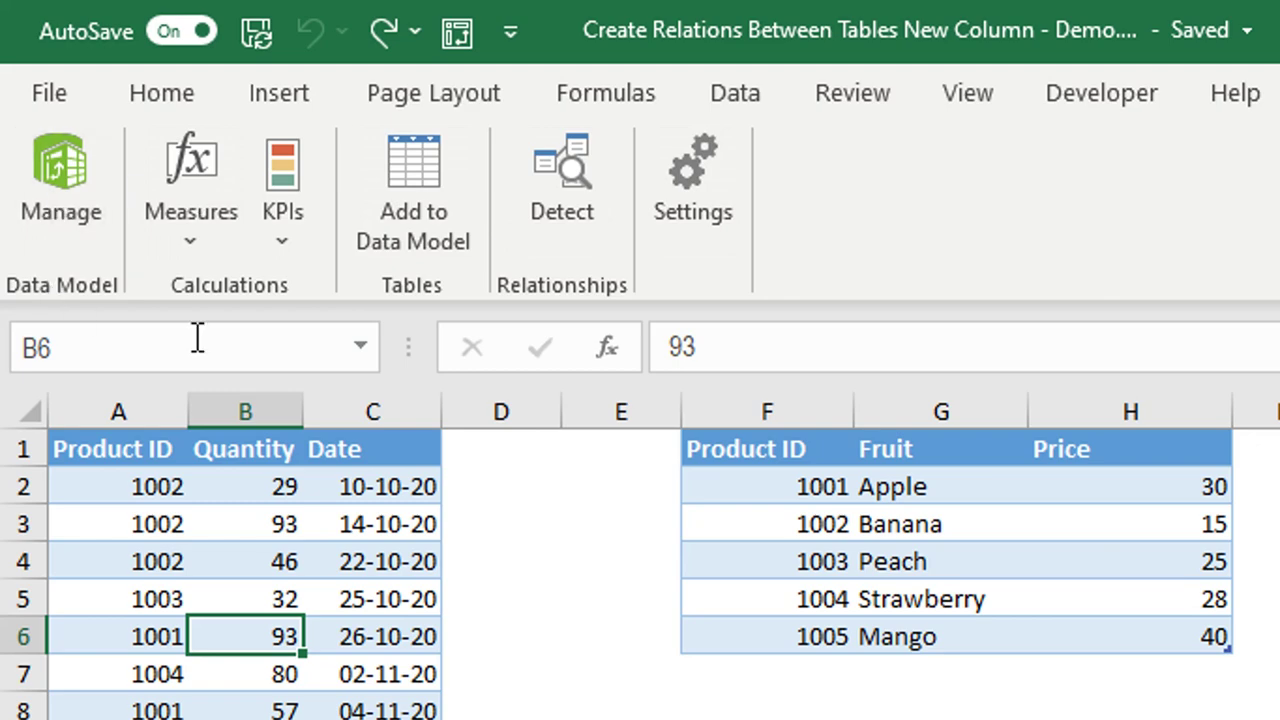
{"action": "left_click", "coordinate": [426, 214]}
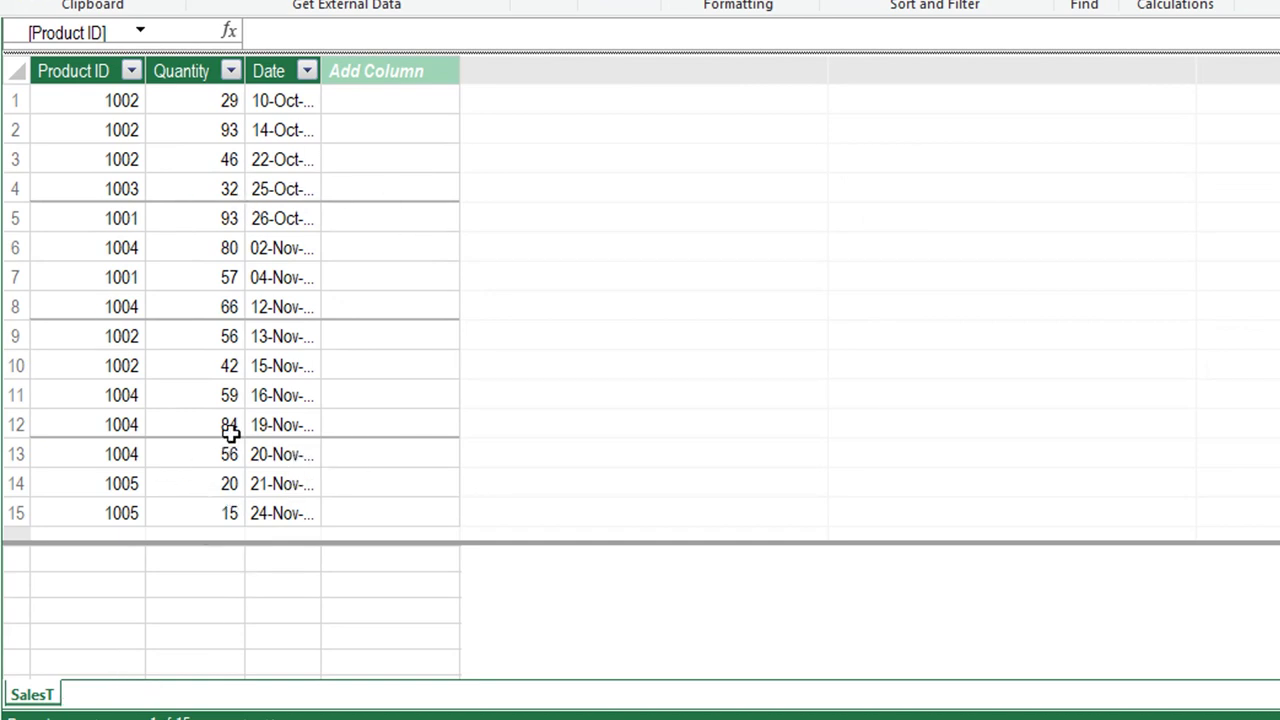
Add the fruit price table to the Data Model as well
{"action": "key", "text": "alt+Tab"}
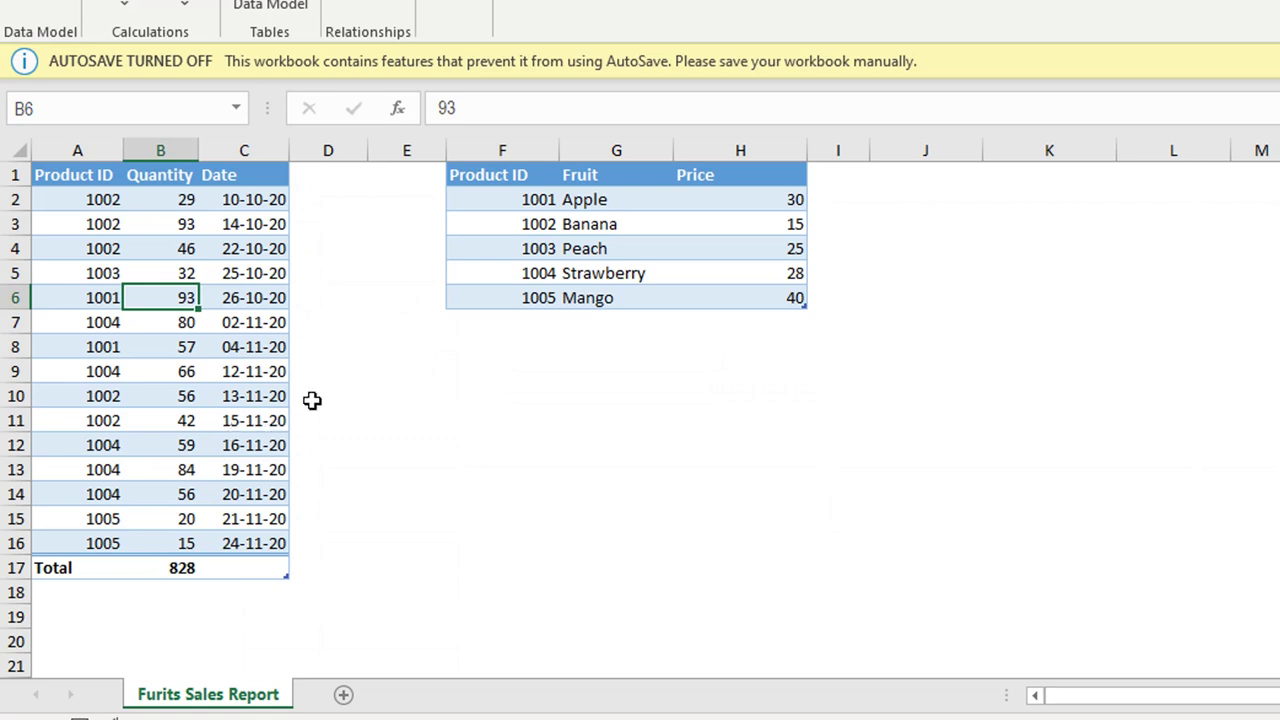
{"action": "left_click", "coordinate": [617, 250]}
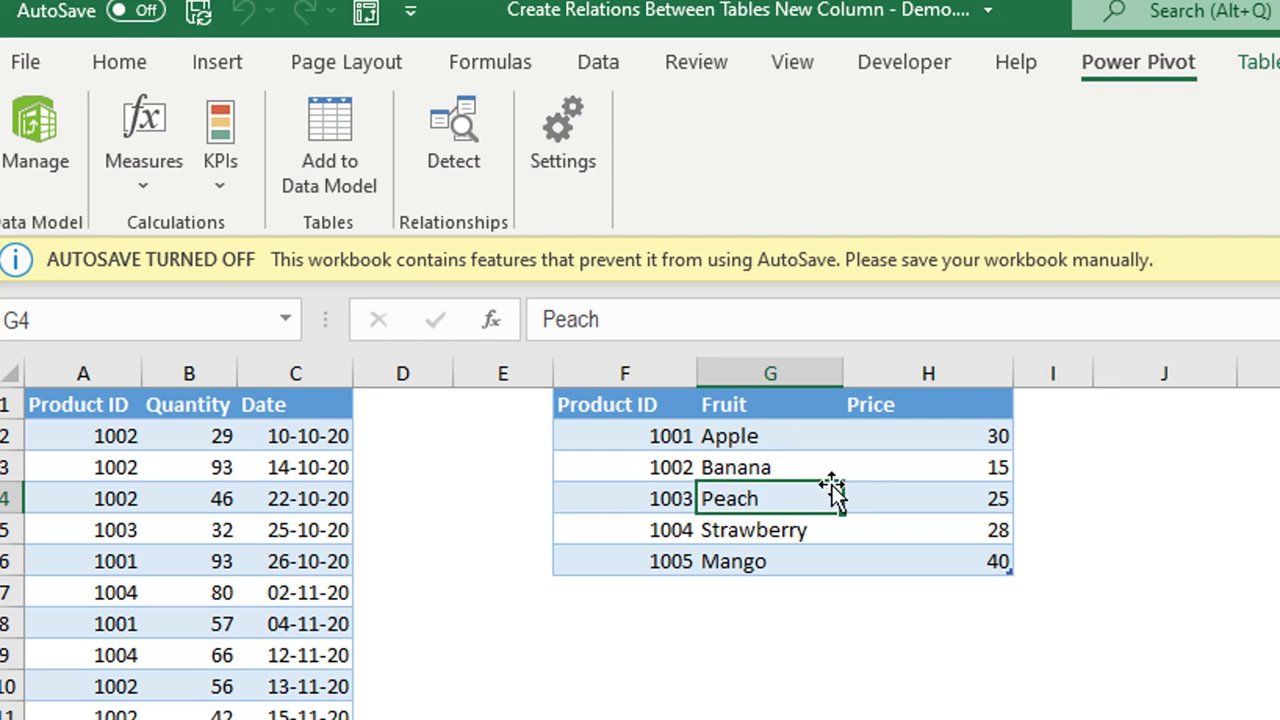
{"action": "left_click", "coordinate": [327, 155]}
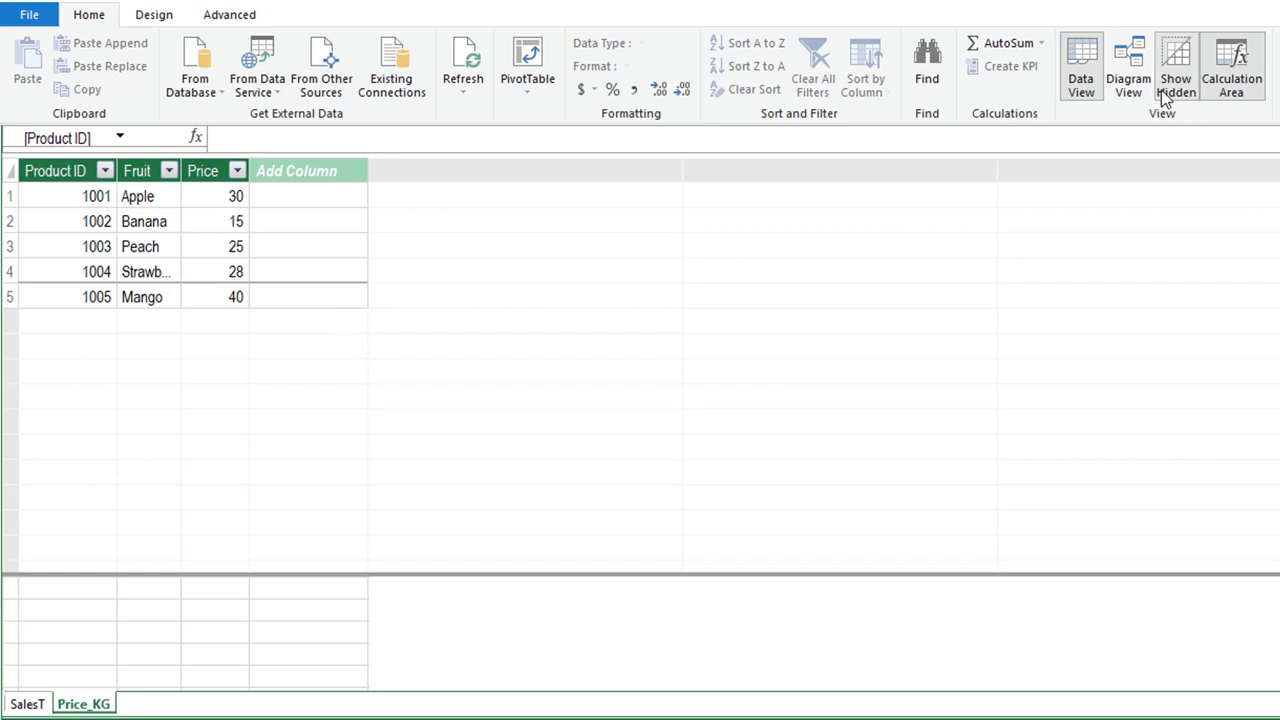
In Diagram View, link Price_KG's Product ID to SalesT's Product ID
{"action": "left_click", "coordinate": [1128, 80]}
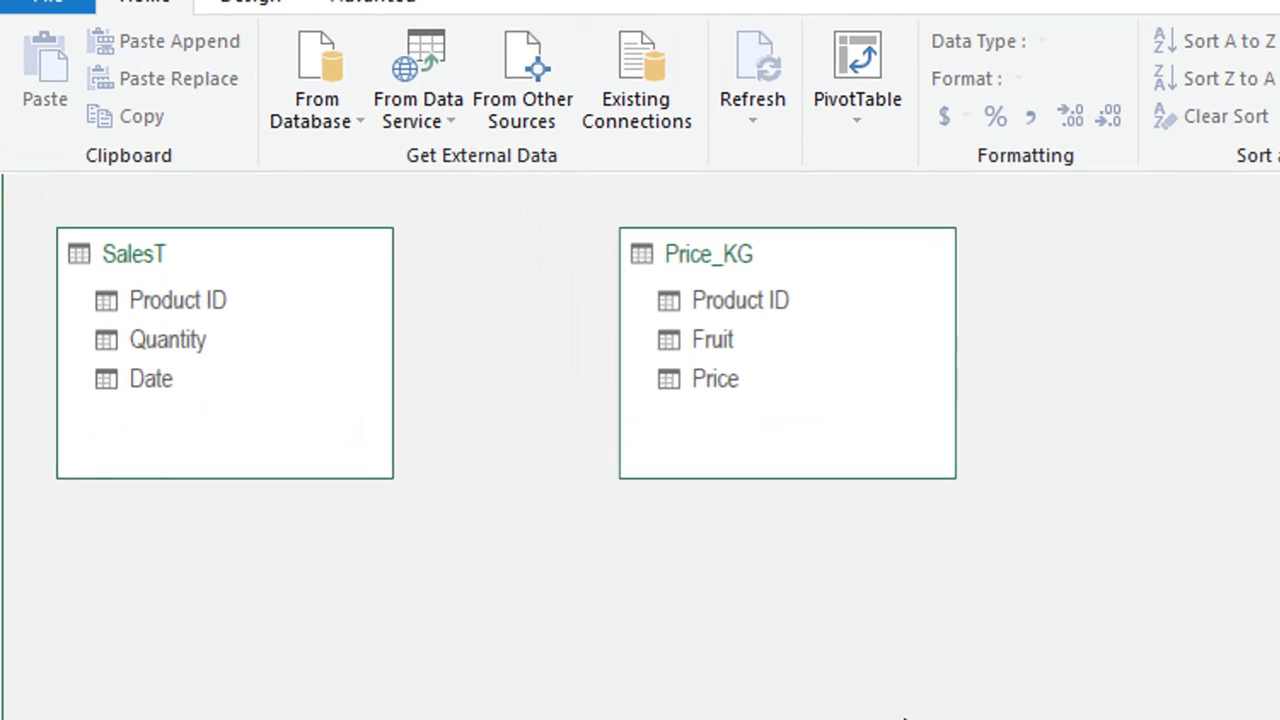
{"action": "left_click", "coordinate": [726, 305]}
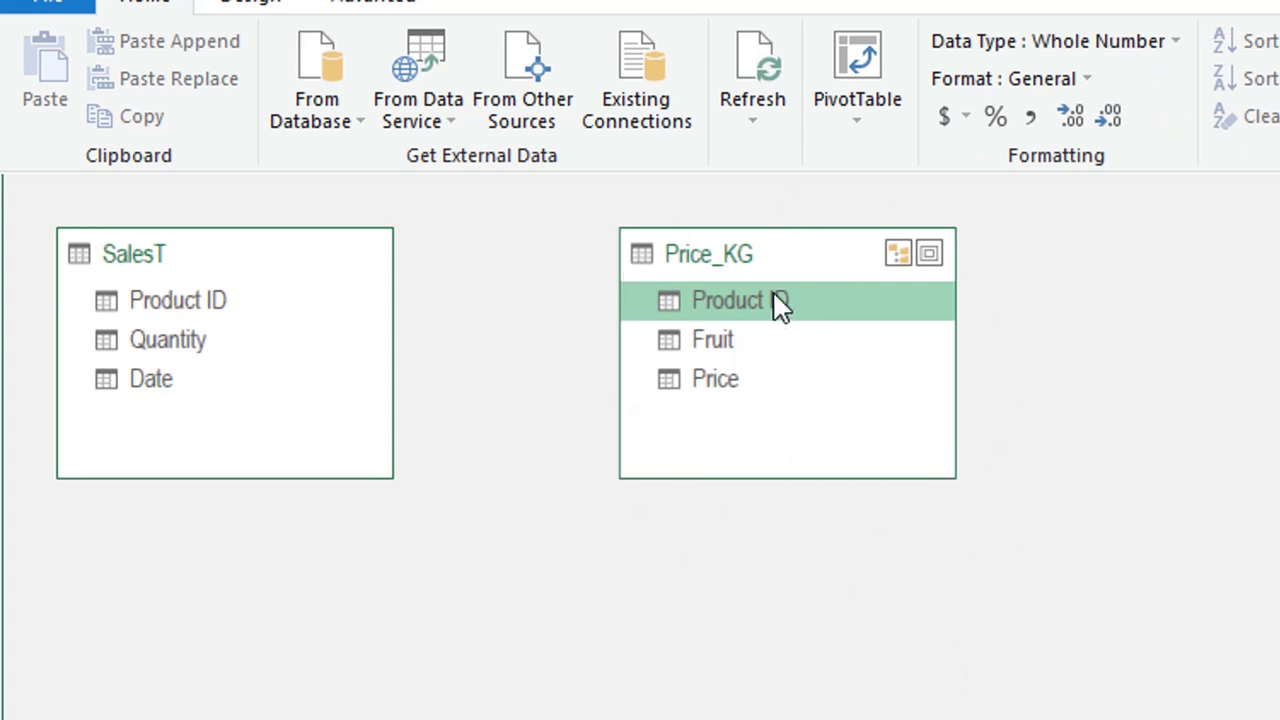
{"action": "left_click_drag", "start_coordinate": [778, 305], "coordinate": [197, 303]}
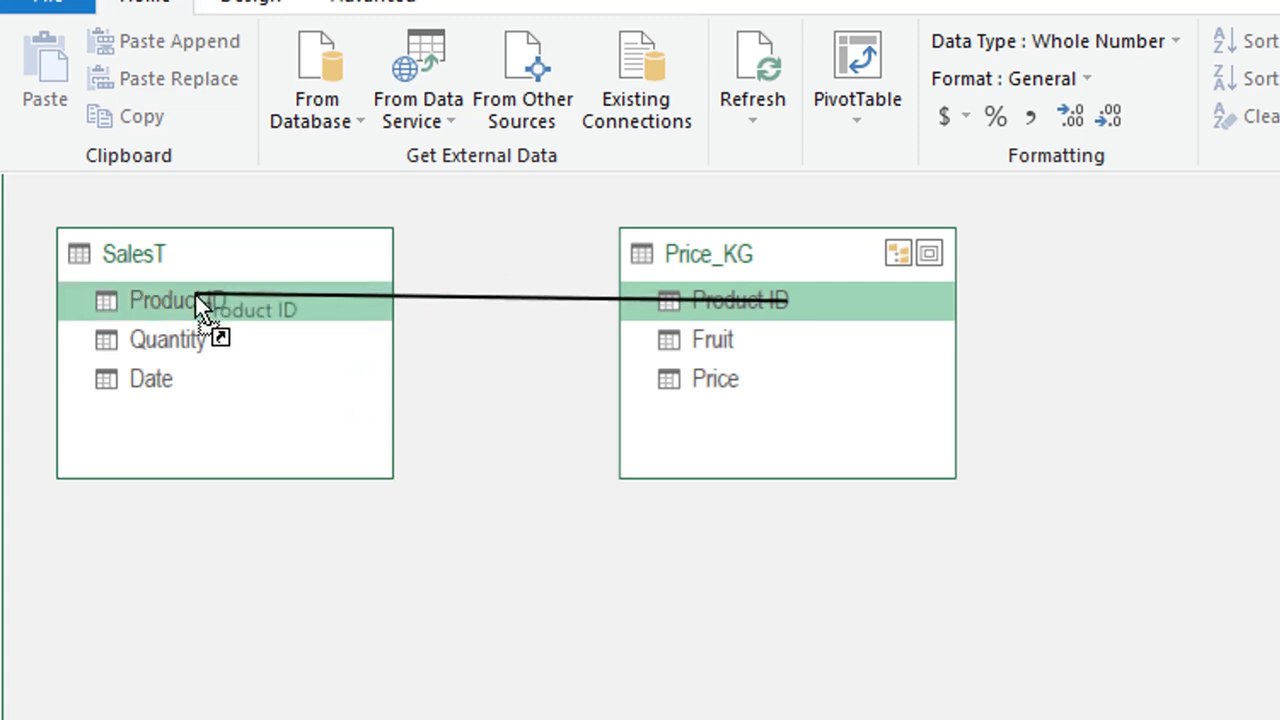
{"action": "left_click_drag", "start_coordinate": [197, 303], "coordinate": [197, 303]}
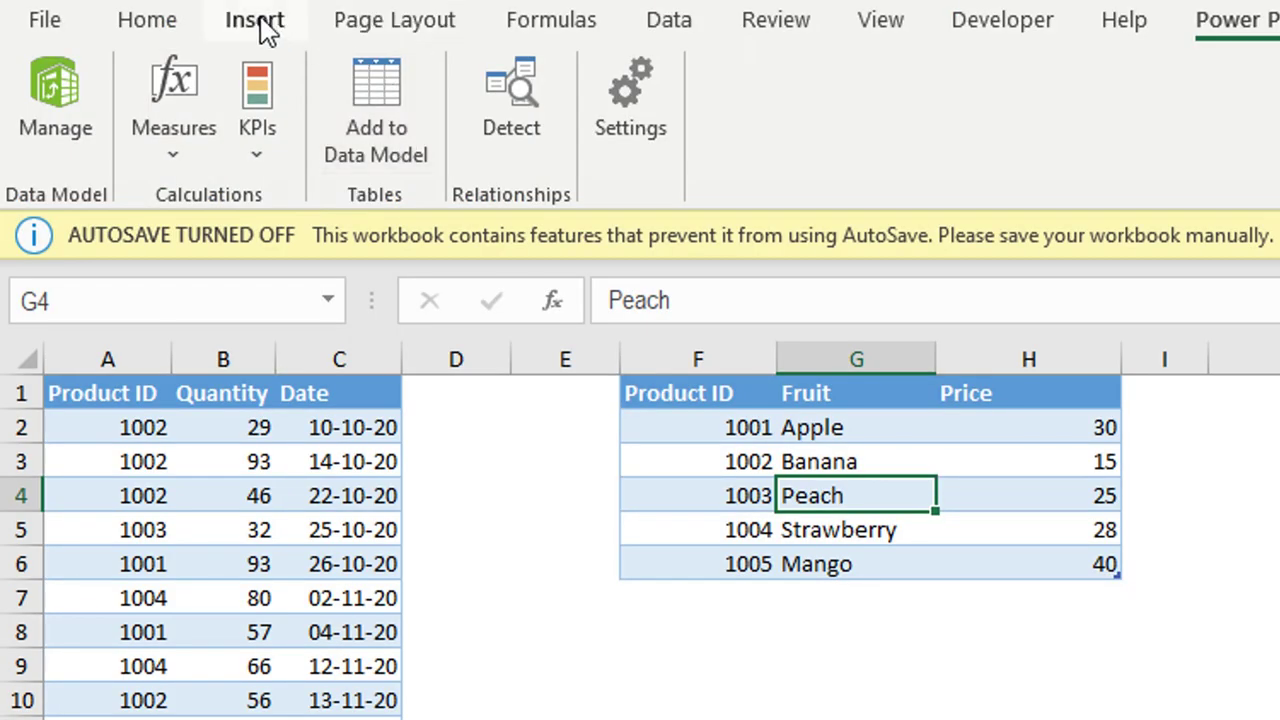
{"action": "left_click", "coordinate": [270, 28]}
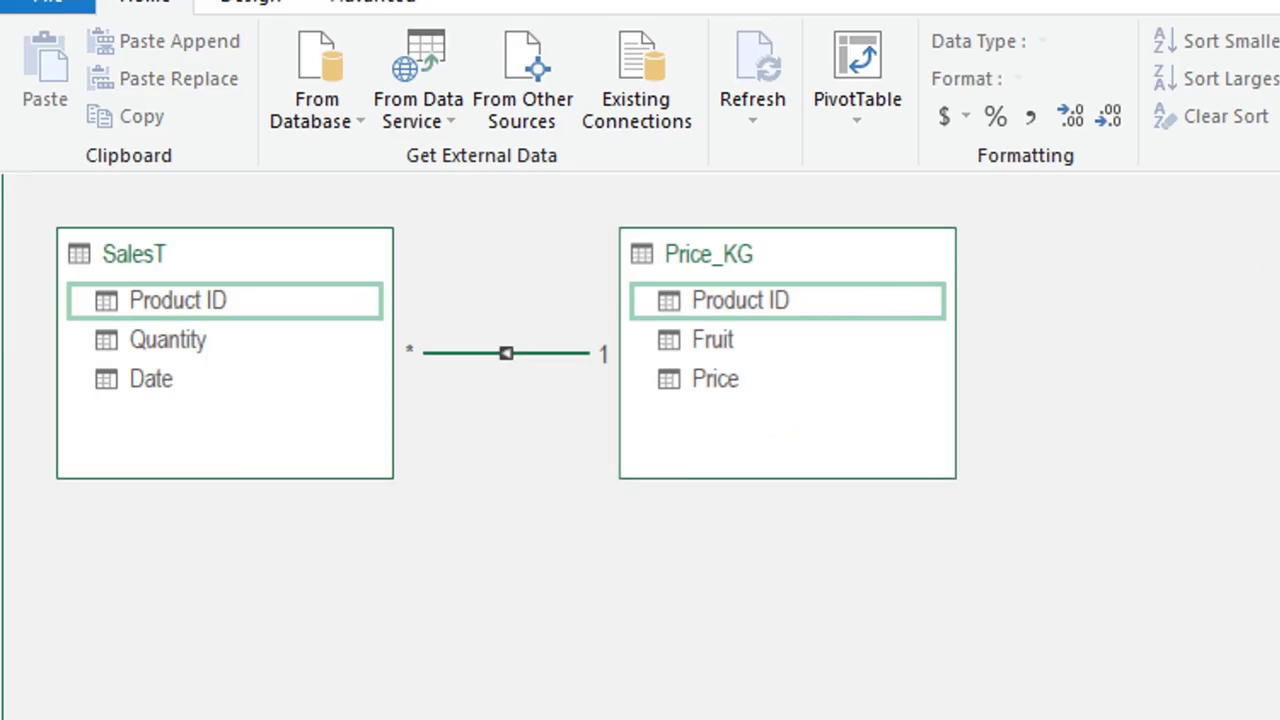
Create a new empty PivotTable at cell F10 on the existing sheet
{"action": "left_click", "coordinate": [862, 72]}
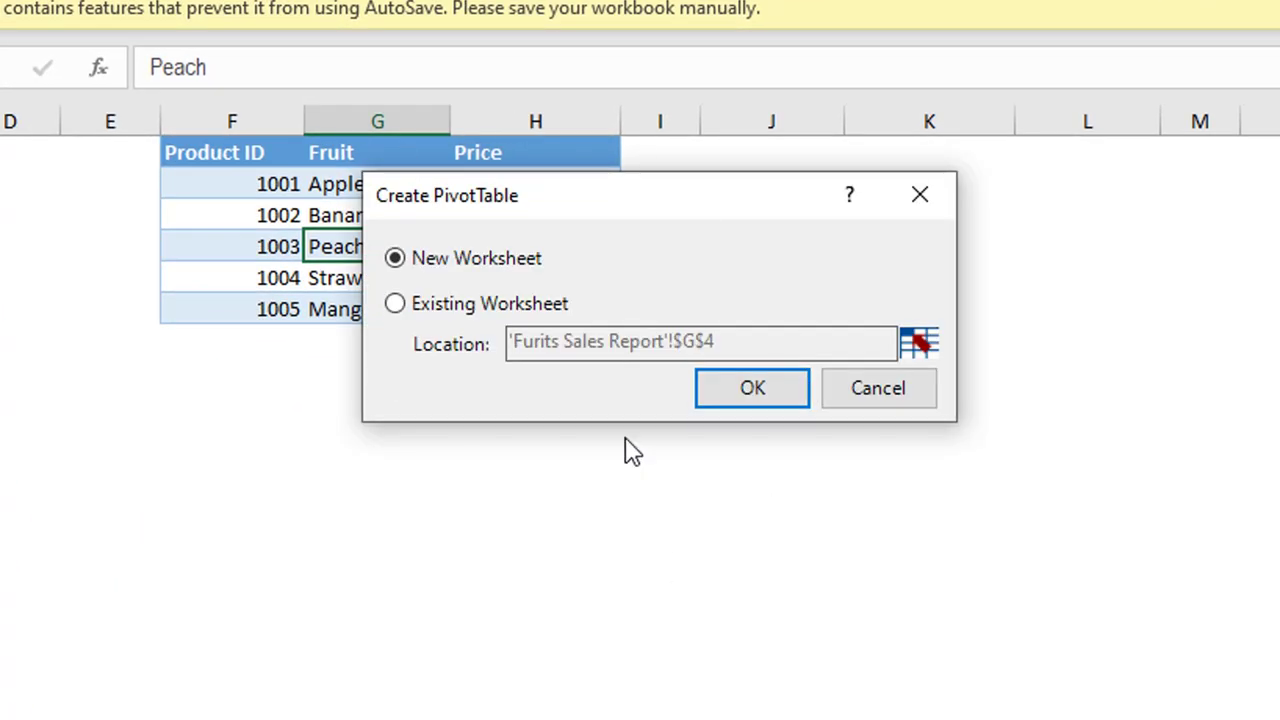
{"action": "left_click_drag", "start_coordinate": [573, 214], "coordinate": [840, 367]}
{"action": "left_click", "coordinate": [680, 456]}
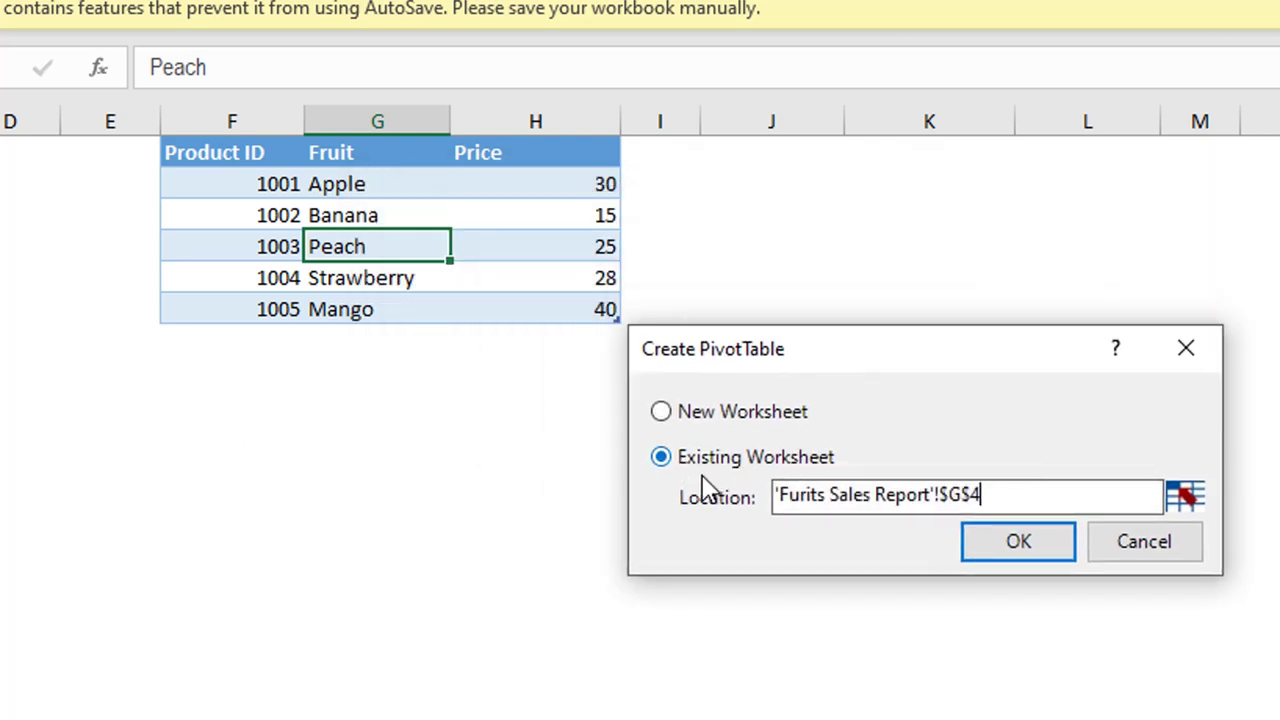
{"action": "left_click", "coordinate": [1187, 497]}
{"action": "left_click", "coordinate": [223, 380]}
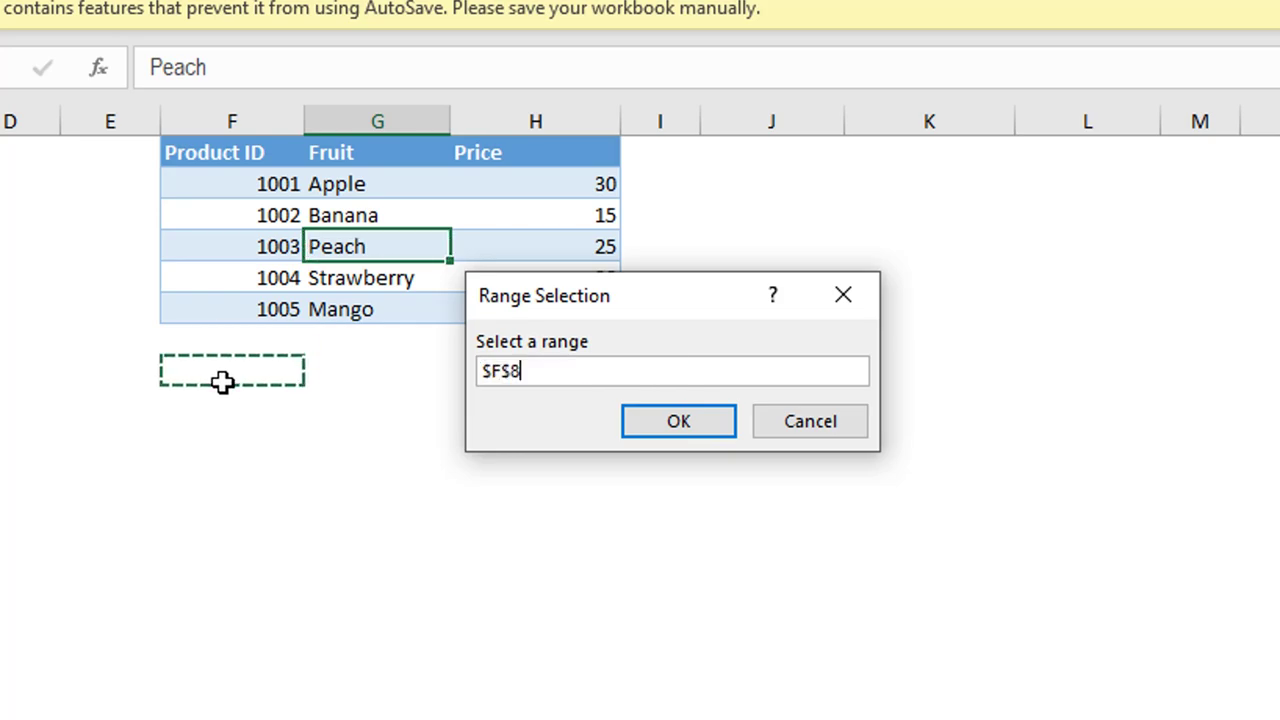
{"action": "left_click", "coordinate": [677, 420]}
{"action": "key", "text": "Return"}
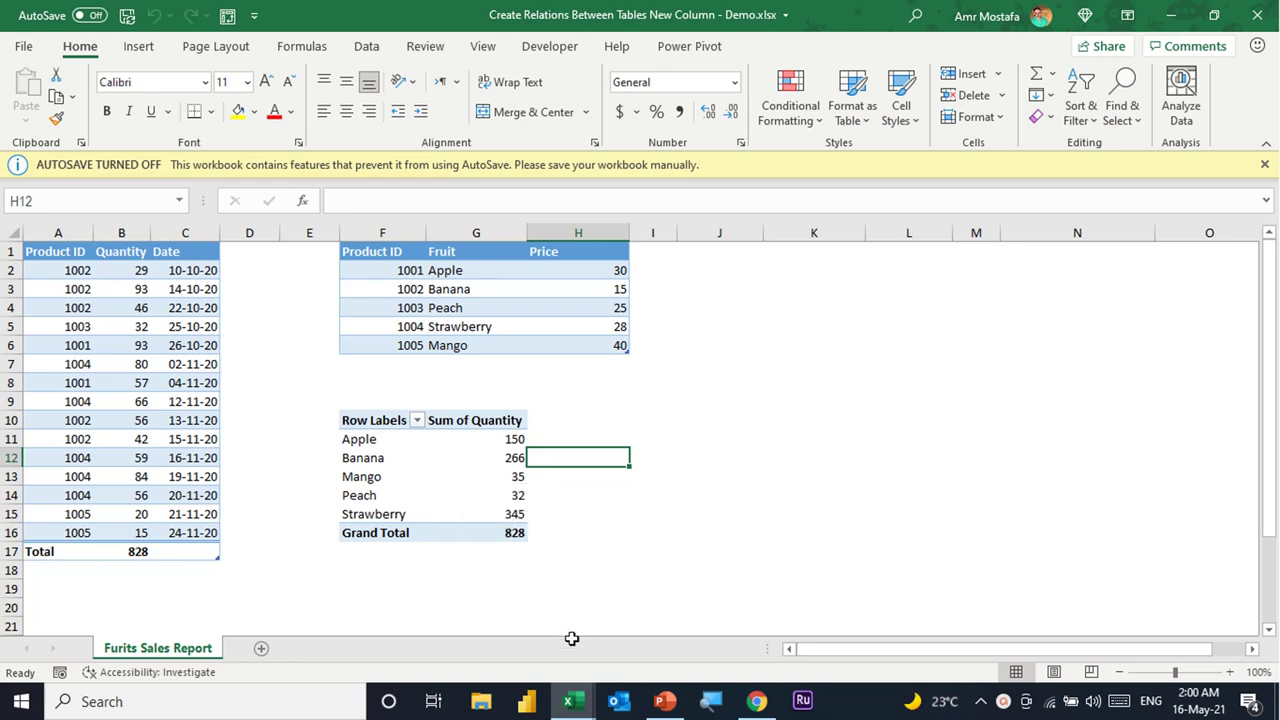
Switch to Power Pivot and review the Price_KG and SalesT tables
{"action": "left_click", "coordinate": [576, 704]}
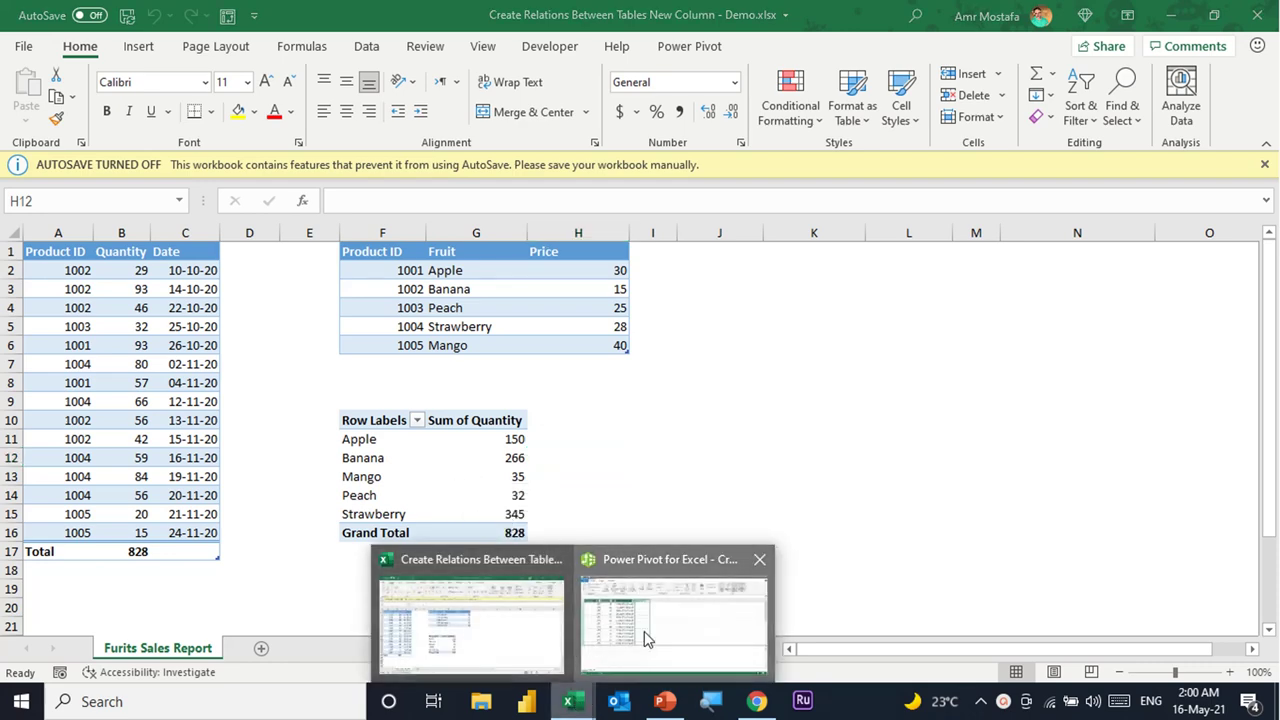
{"action": "left_click", "coordinate": [644, 631]}
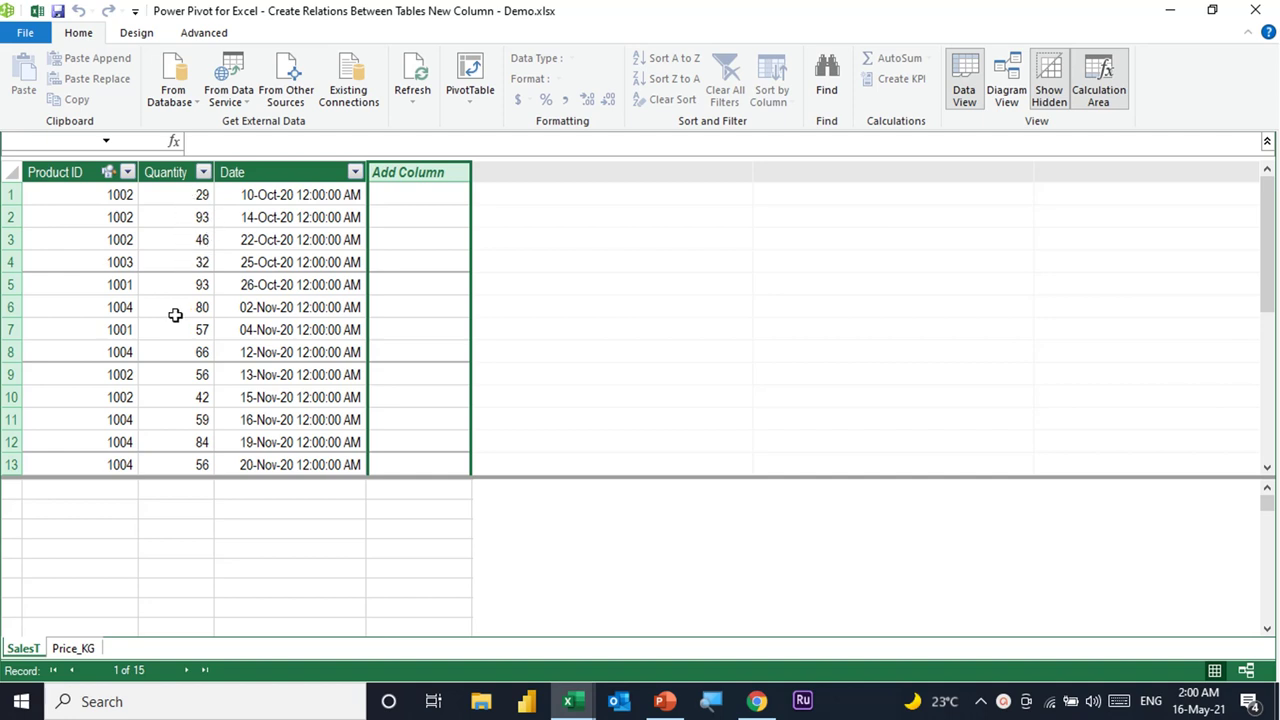
{"action": "left_click", "coordinate": [178, 237]}
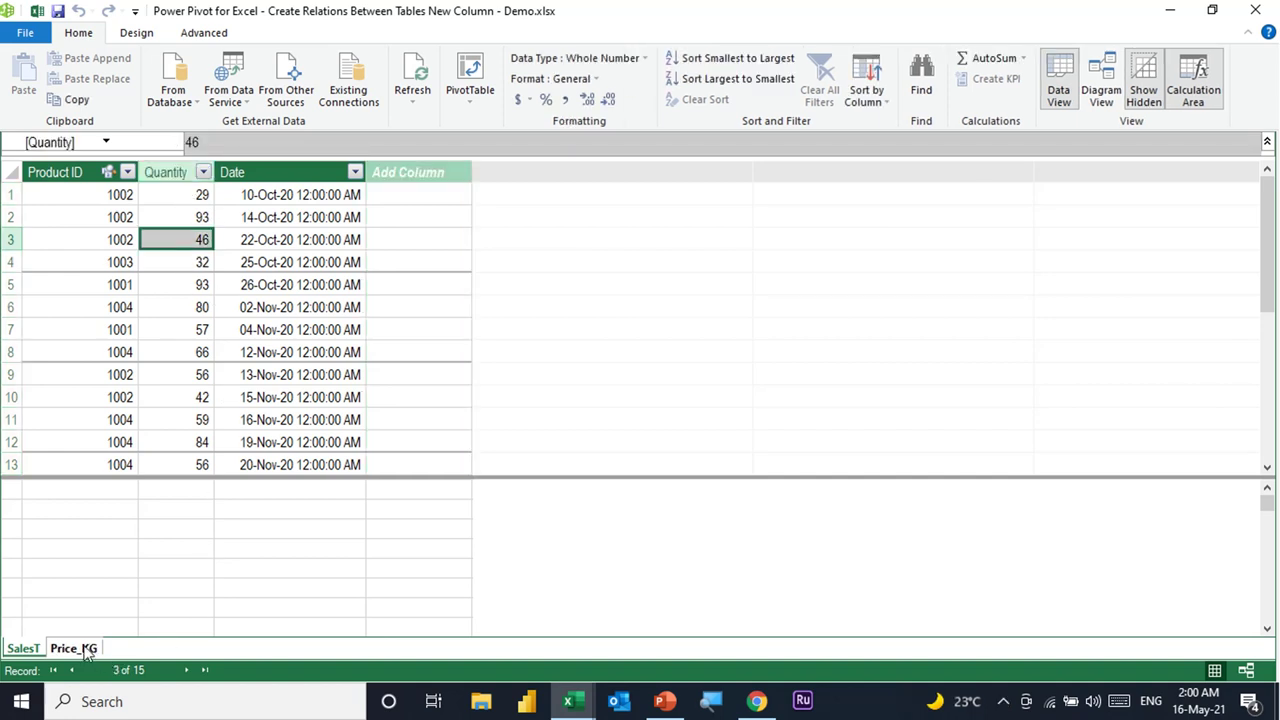
{"action": "left_click", "coordinate": [78, 649]}
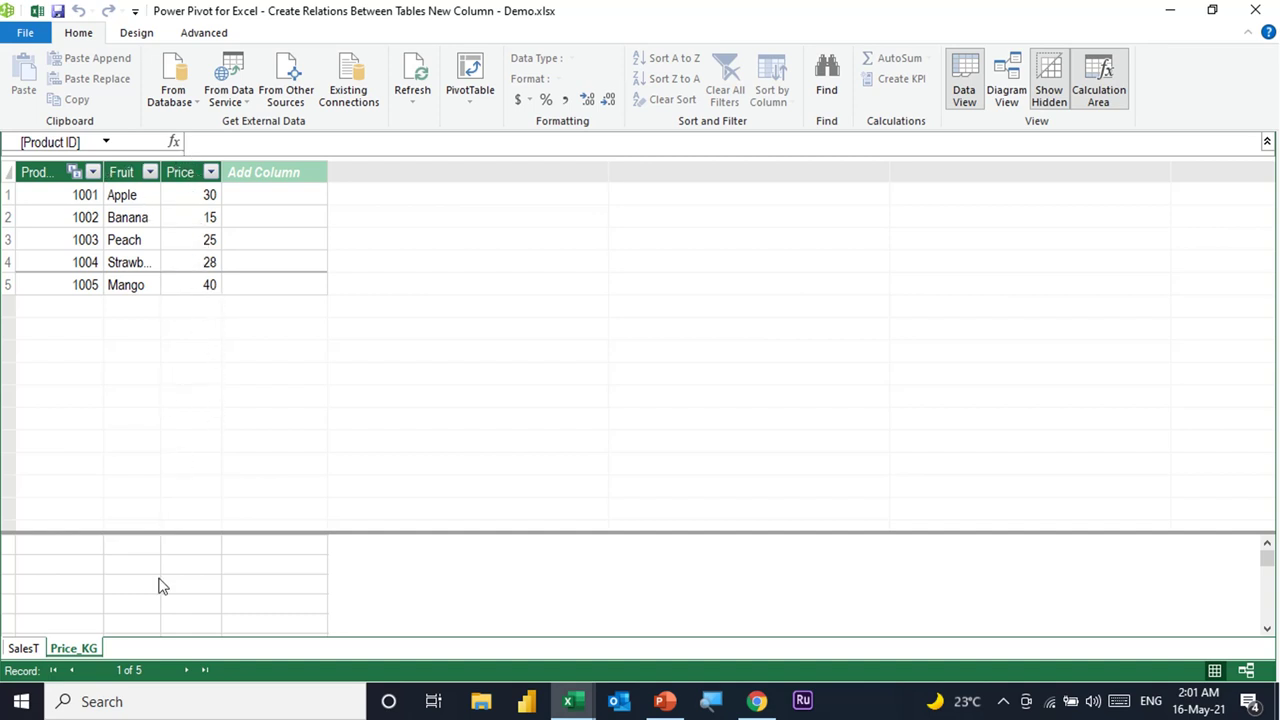
{"action": "left_click", "coordinate": [23, 648]}
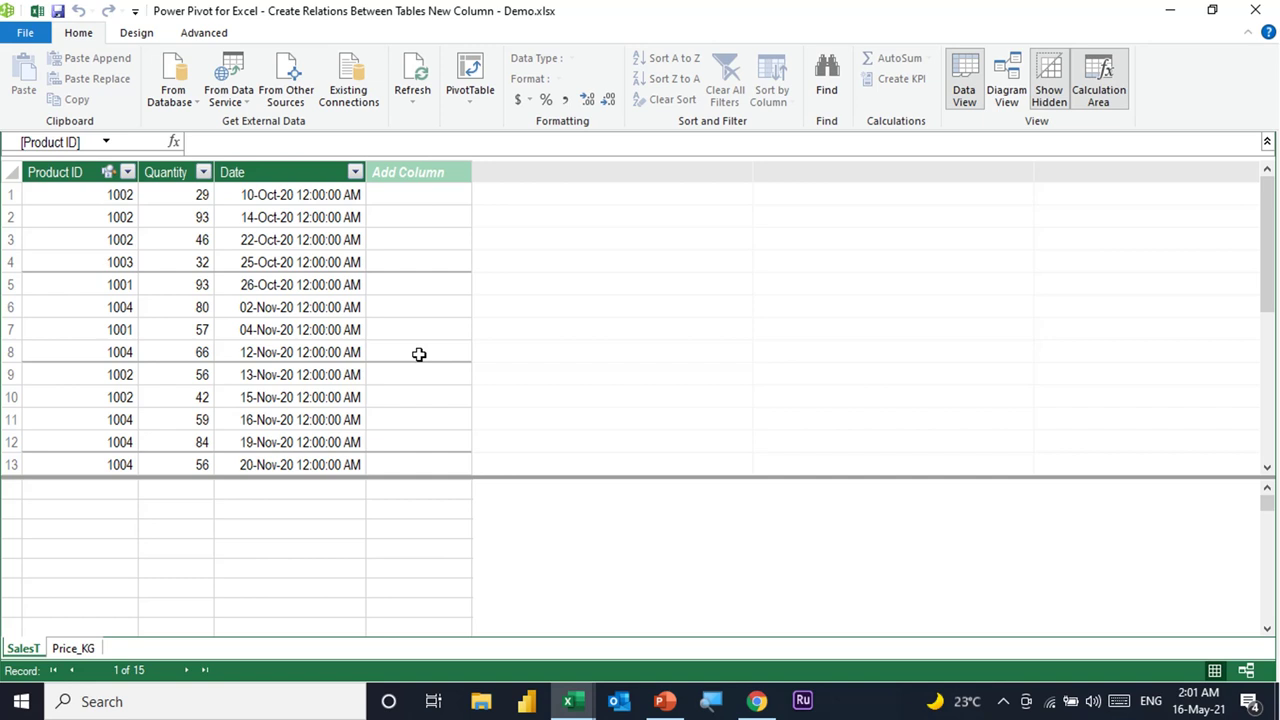
Enter 11 in SalesT's new Add Column, which is rejected
{"action": "left_click", "coordinate": [409, 222]}
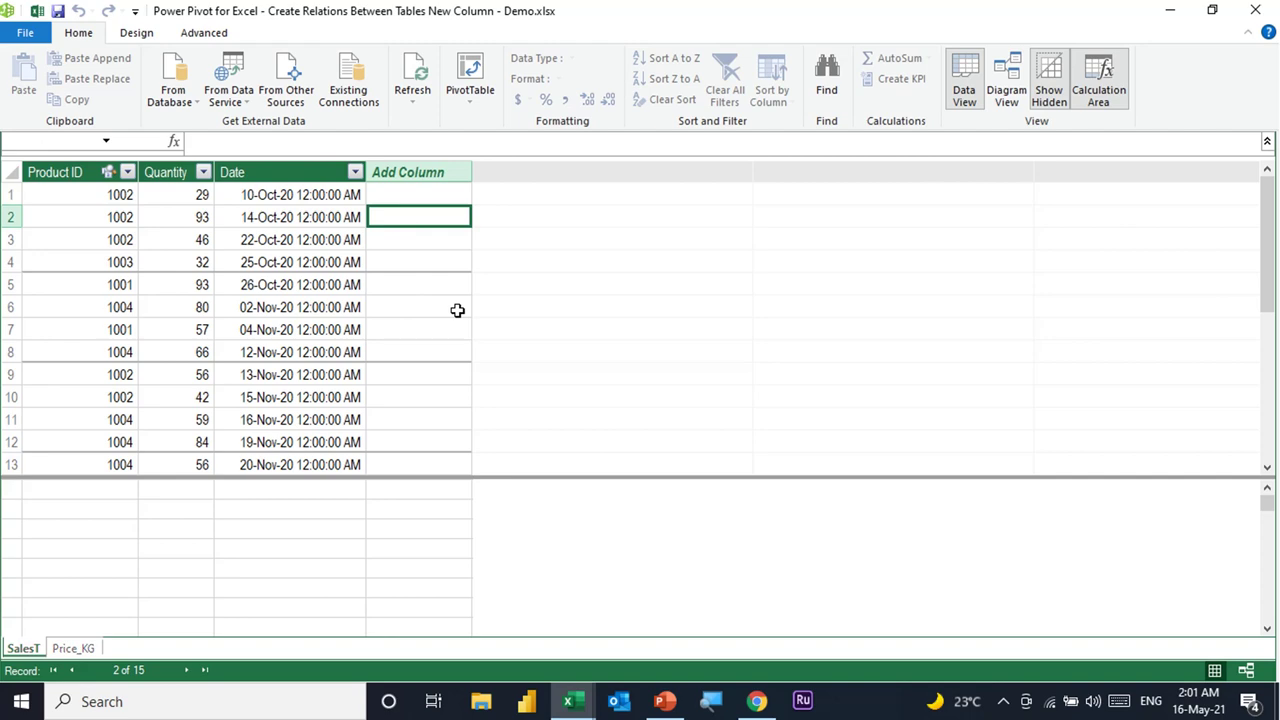
{"action": "type", "text": "11"}
{"action": "key", "text": "Return"}
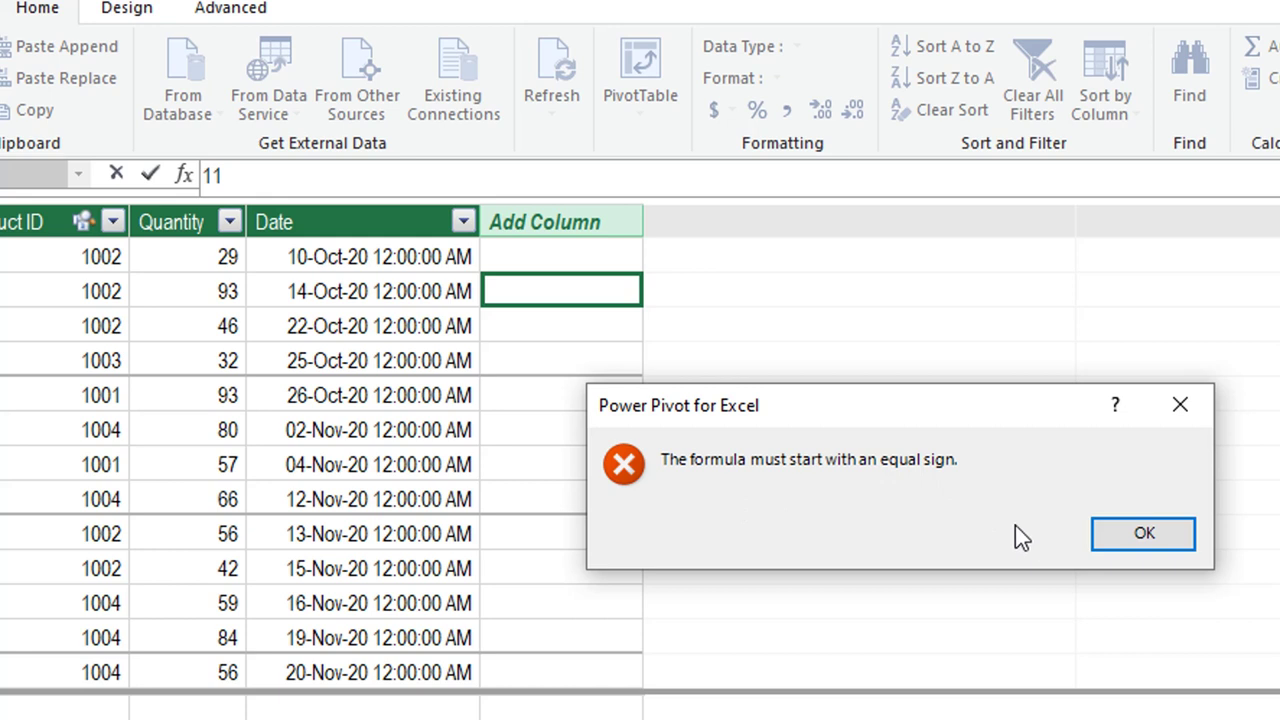
Dismiss the equal-sign error and name the new SalesT column Prices
{"action": "key", "text": "Return"}
{"action": "key", "text": "Escape"}
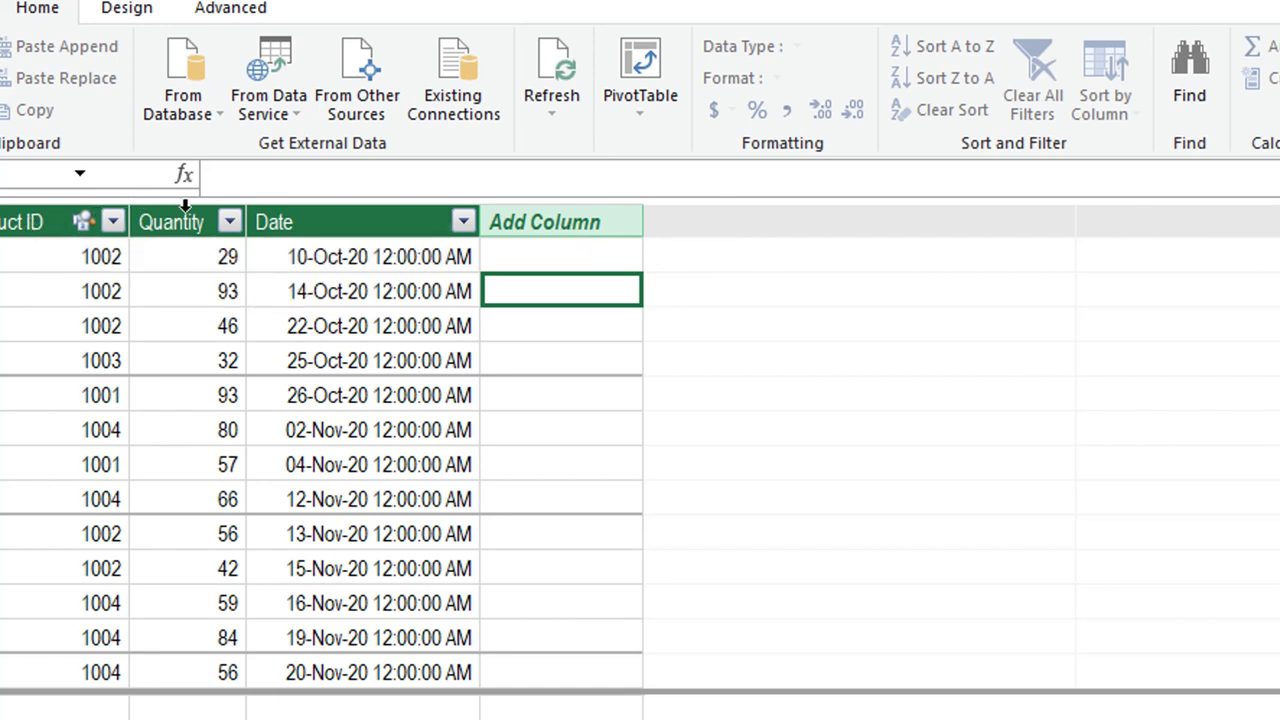
{"action": "double_click", "coordinate": [574, 220]}
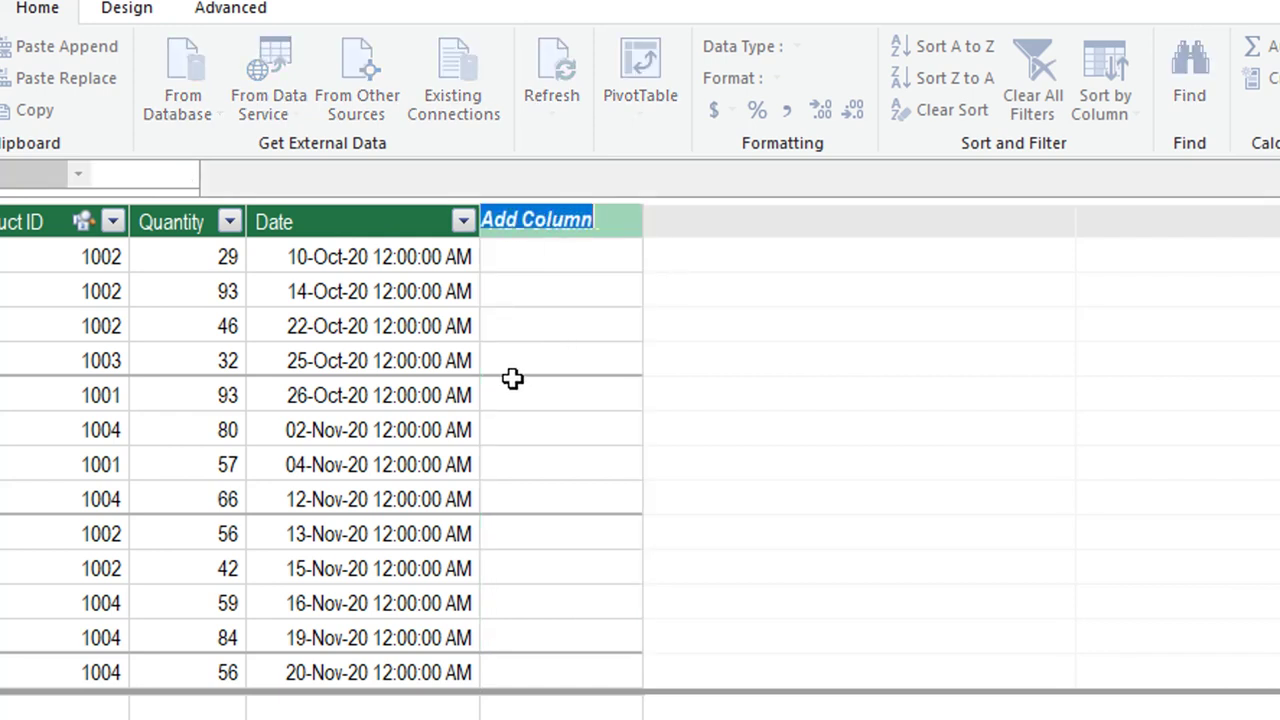
{"action": "type", "text": "Prices"}
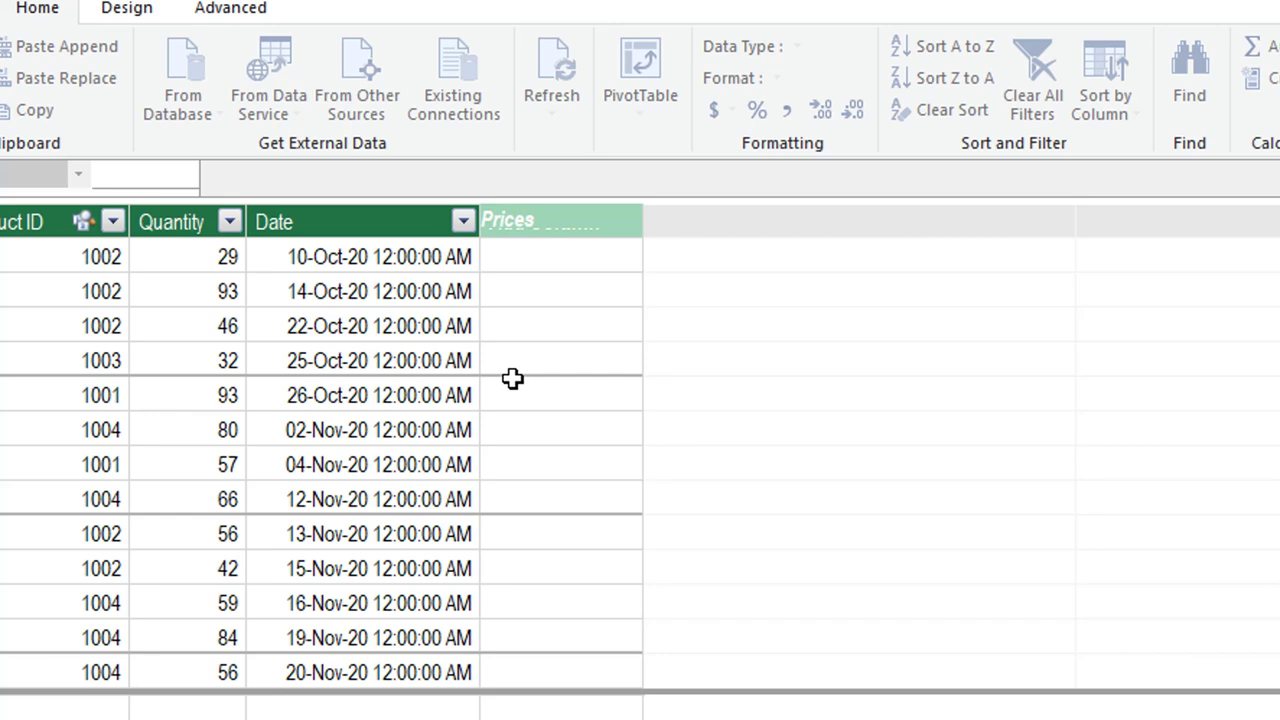
{"action": "key", "text": "Return"}
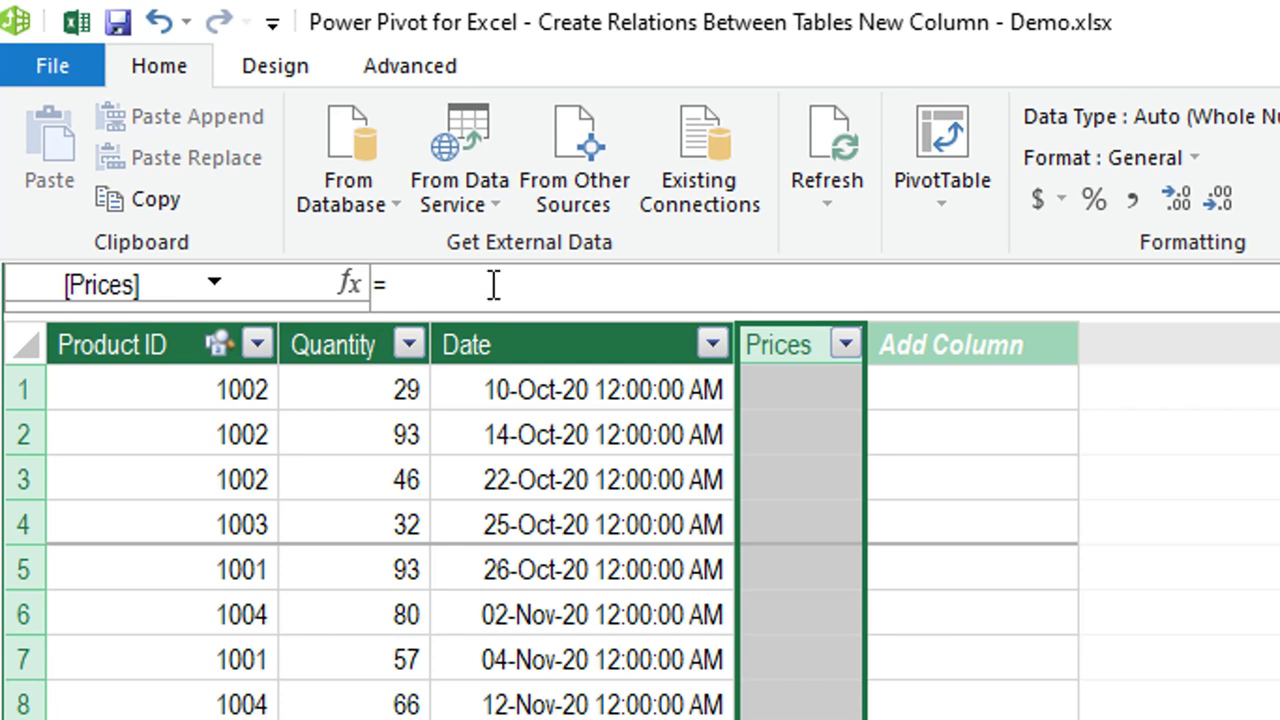
Set the Prices column formula to =RELATED(Price_KG[Price]) to look up each fruit's price
{"action": "left_click", "coordinate": [493, 285]}
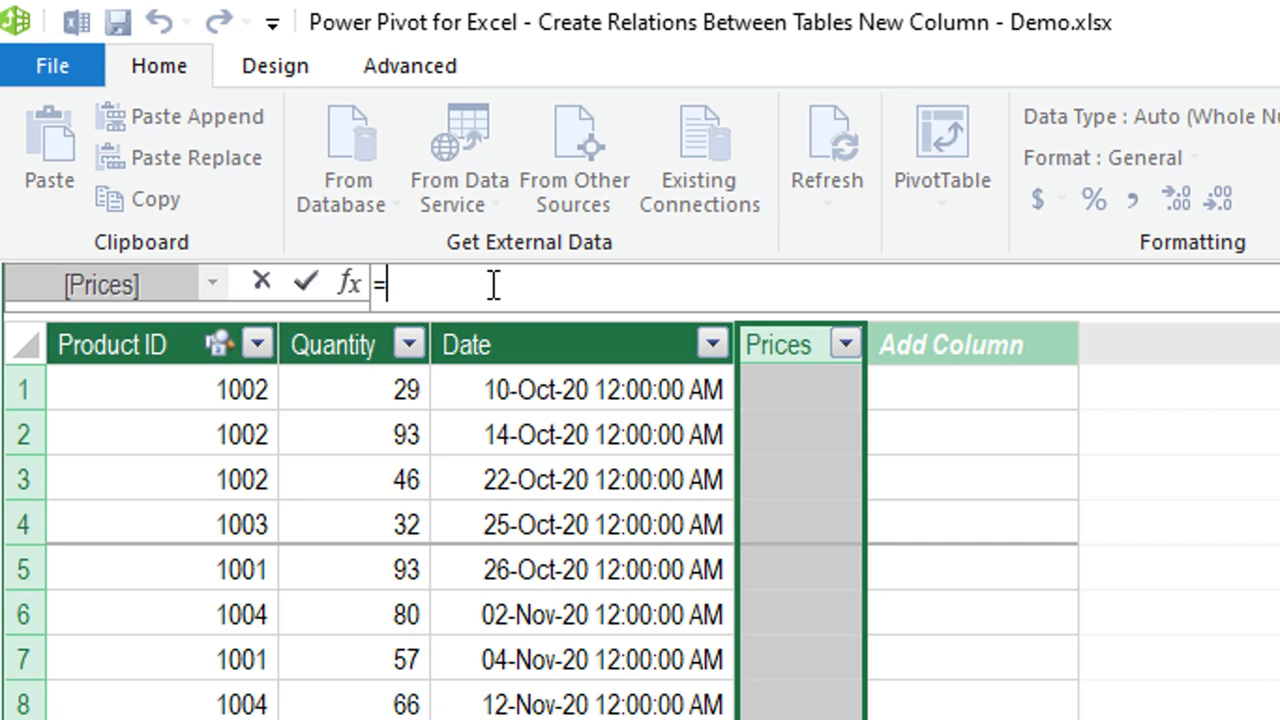
{"action": "type", "text": "rel"}
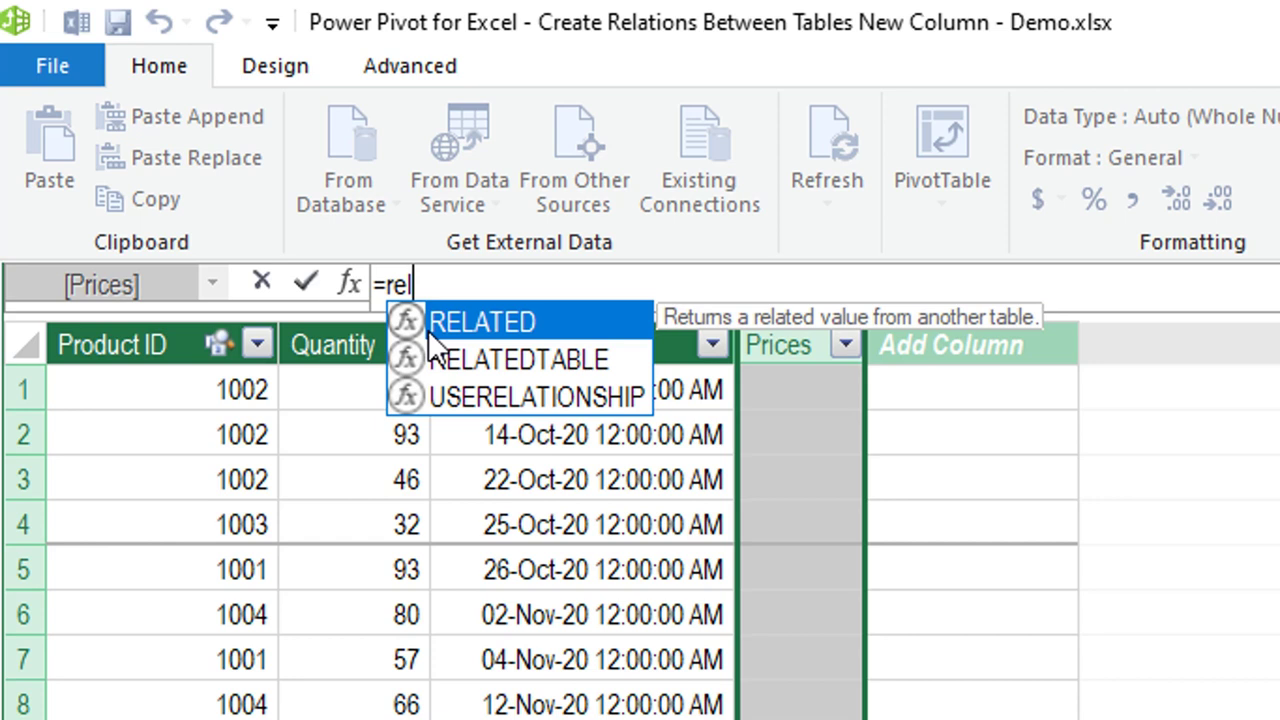
{"action": "double_click", "coordinate": [486, 326]}
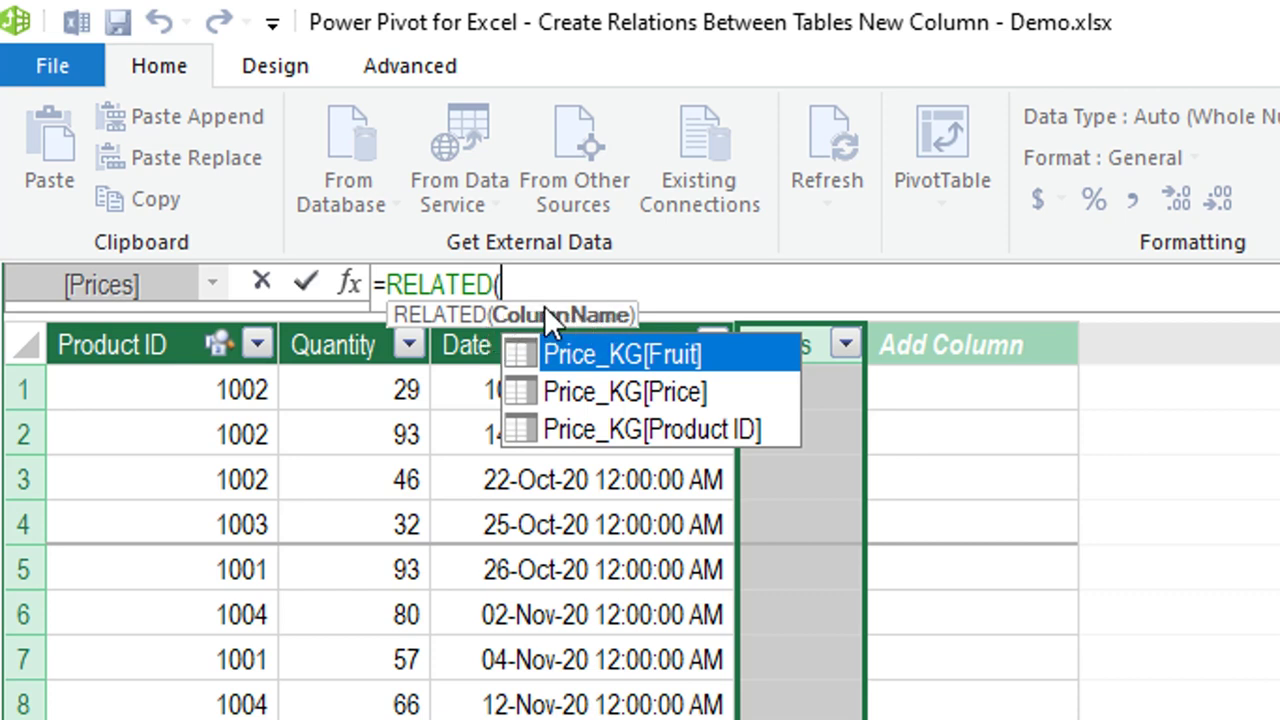
{"action": "left_click", "coordinate": [632, 392]}
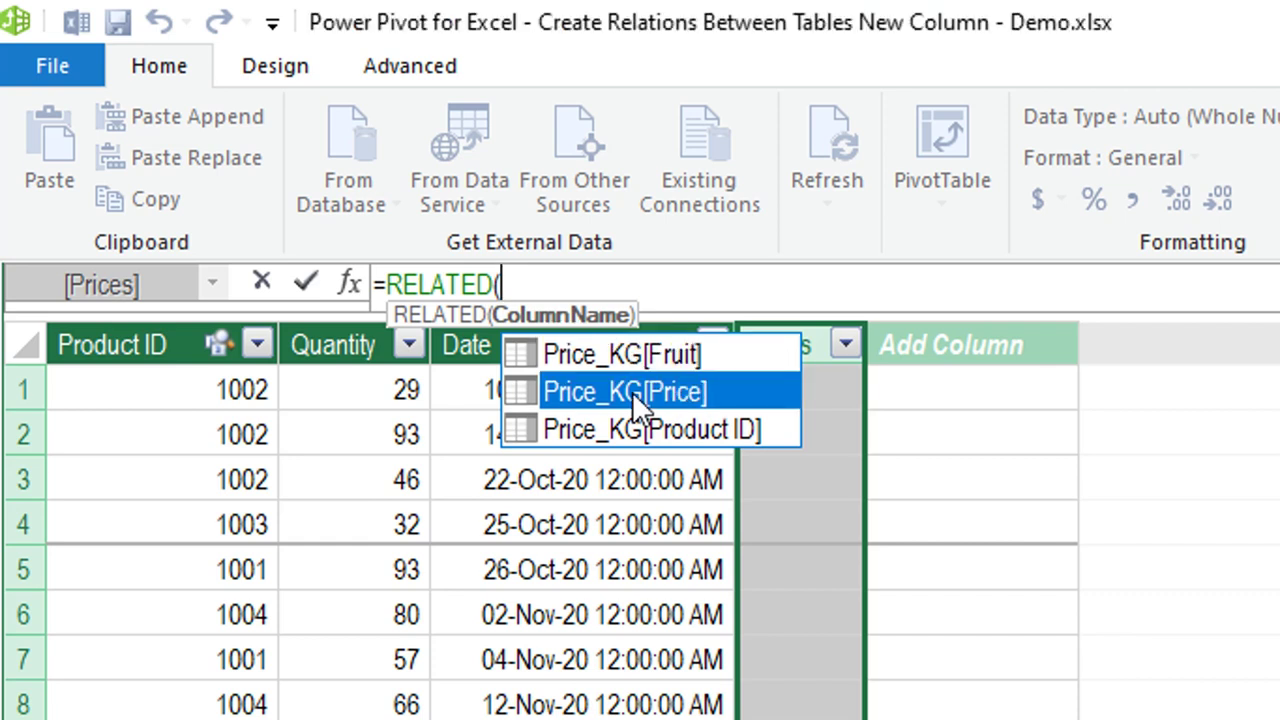
{"action": "double_click", "coordinate": [630, 391]}
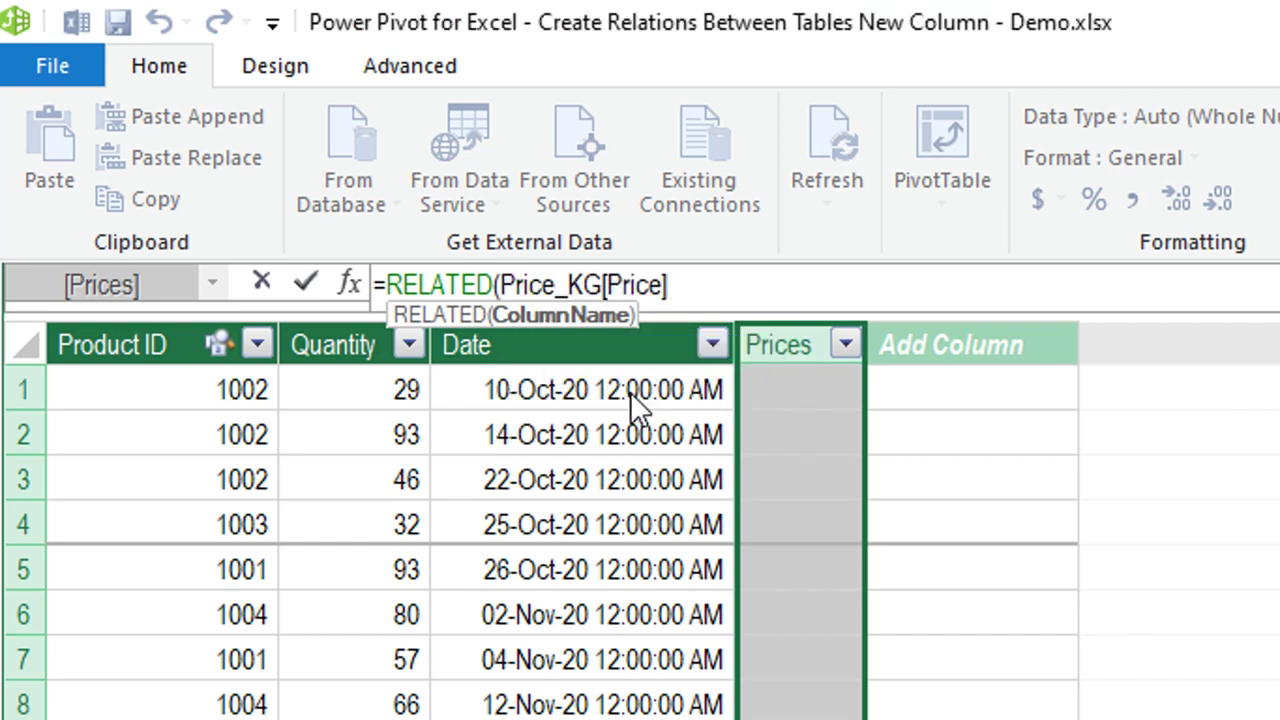
{"action": "type", "text": ")"}
{"action": "key", "text": "Return"}
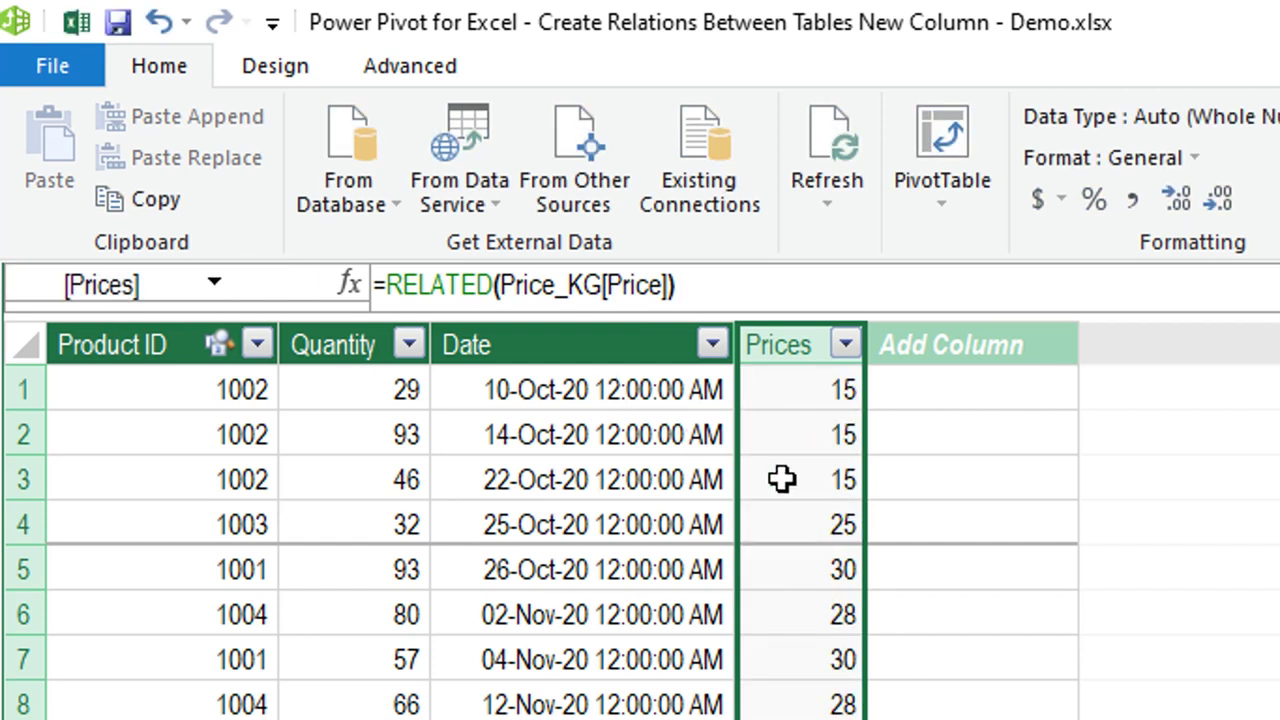
{"action": "scroll", "coordinate": [803, 437], "scroll_direction": "down", "scroll_amount": 3}
{"action": "scroll", "coordinate": [803, 437], "scroll_direction": "up", "scroll_amount": 3}
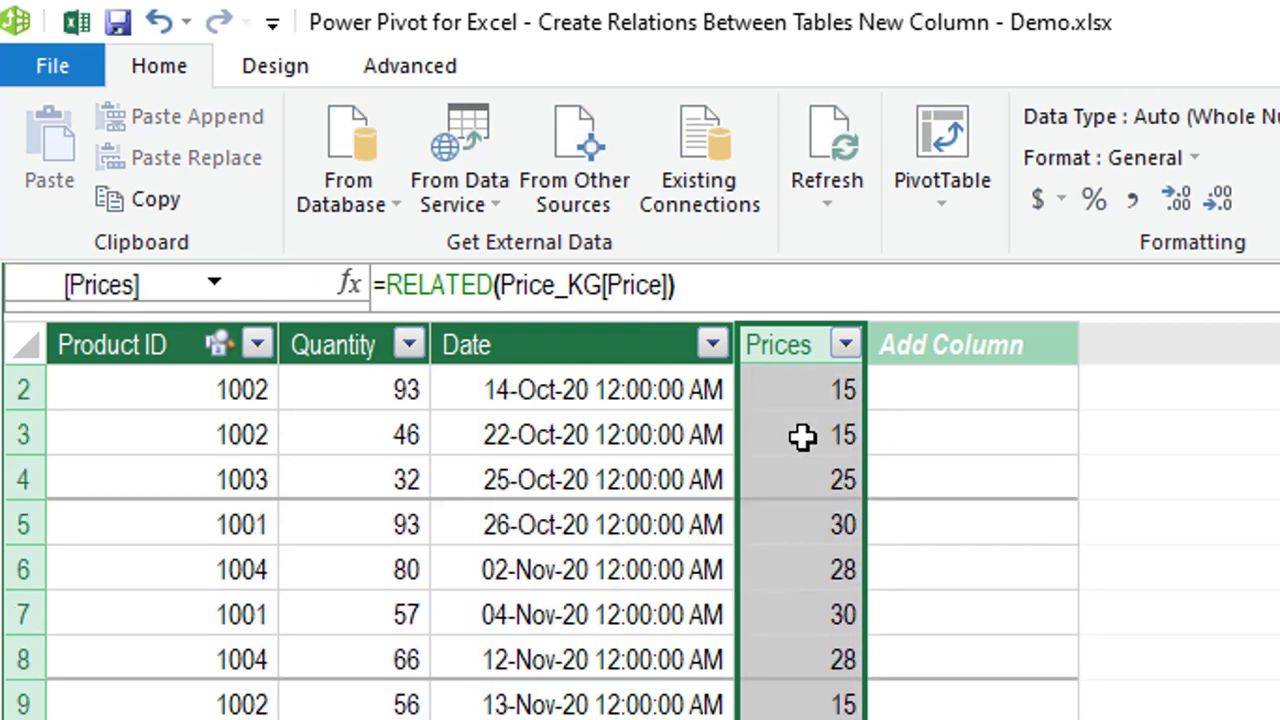
Check the looked-up prices in several SalesT rows
{"action": "left_click", "coordinate": [817, 388]}
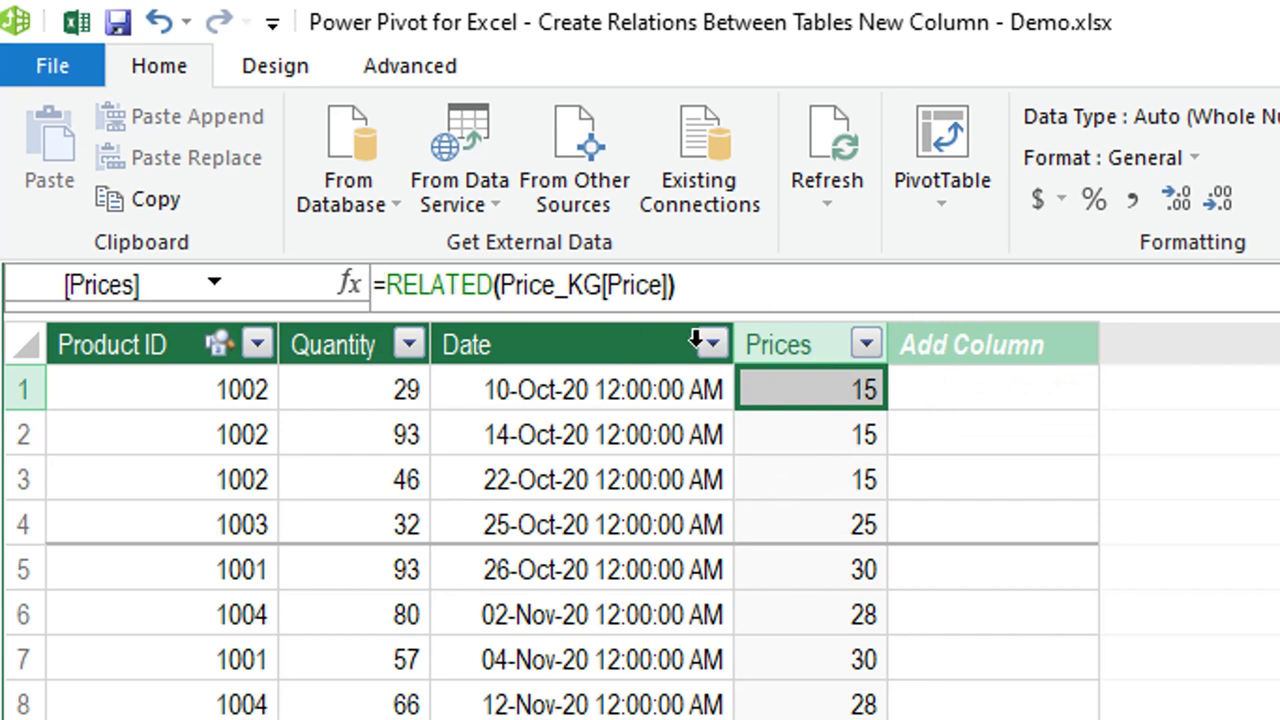
{"action": "left_click", "coordinate": [818, 475]}
{"action": "left_click", "coordinate": [823, 640]}
{"action": "left_click", "coordinate": [822, 430]}
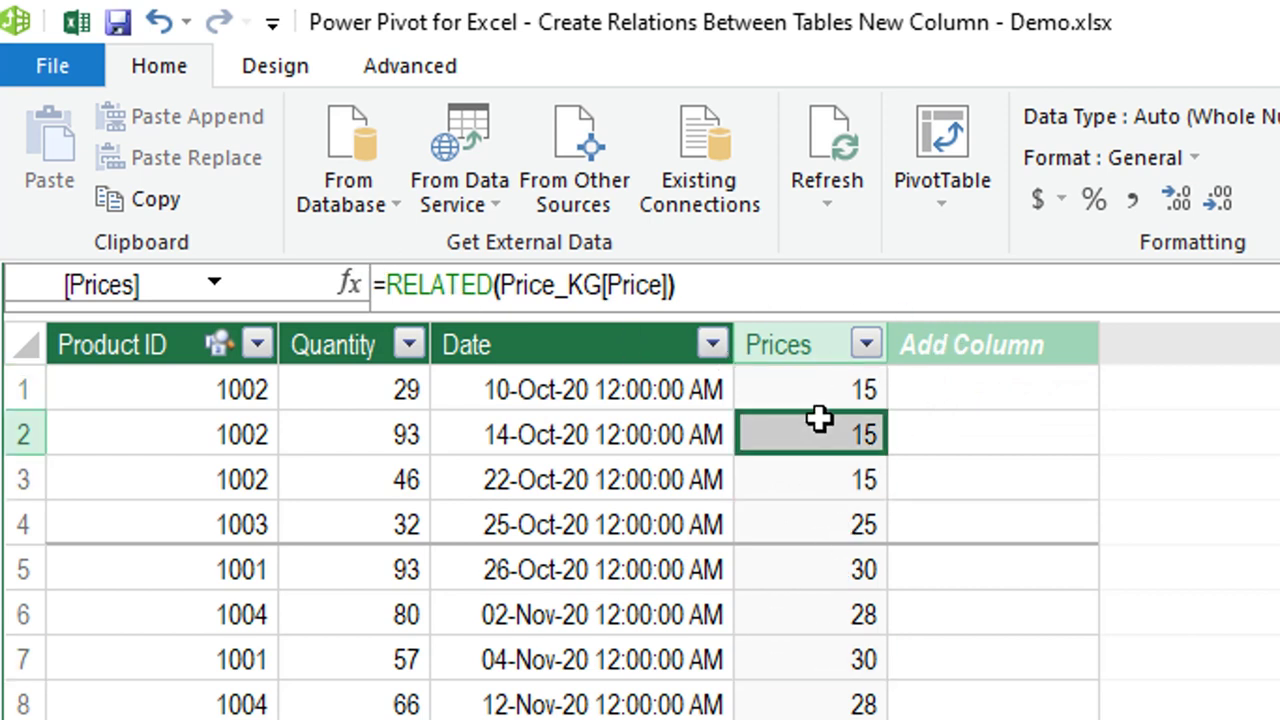
{"action": "left_click", "coordinate": [827, 620]}
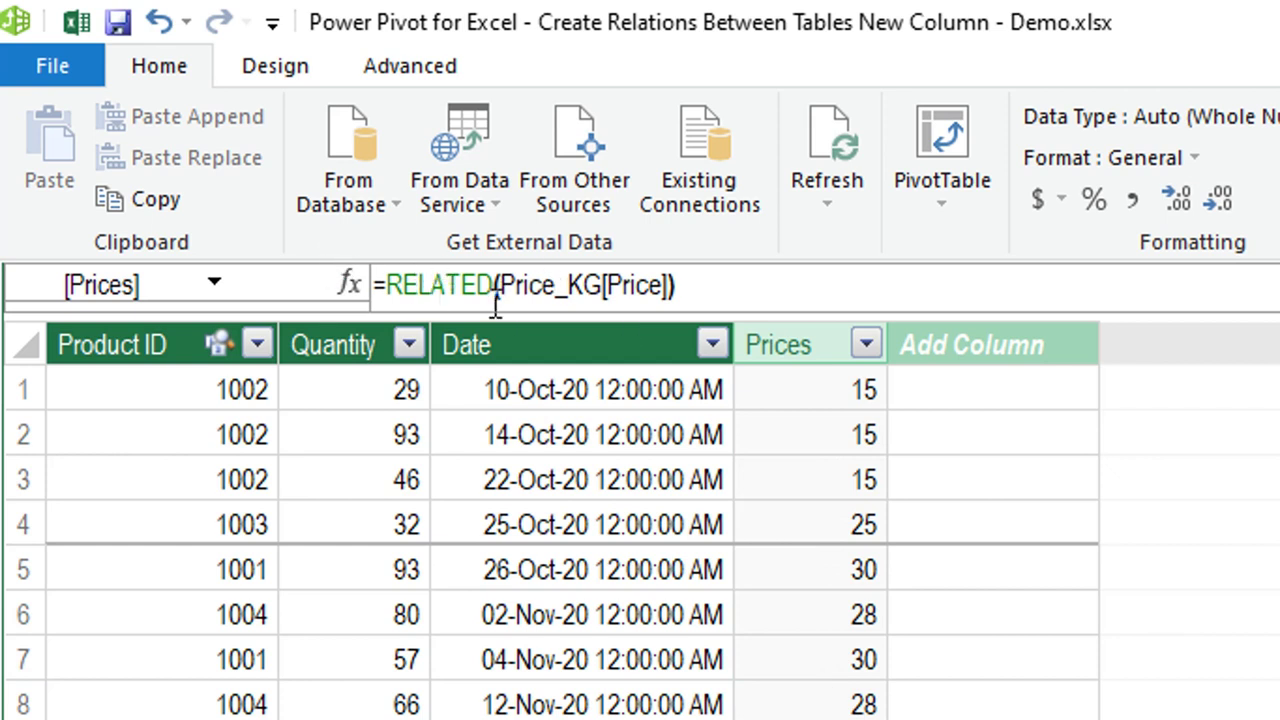
Change the formula to =RELATED(Price_KG[Price])*SalesT[Quantity], giving totals like 435 and 1395
{"action": "left_click", "coordinate": [736, 279]}
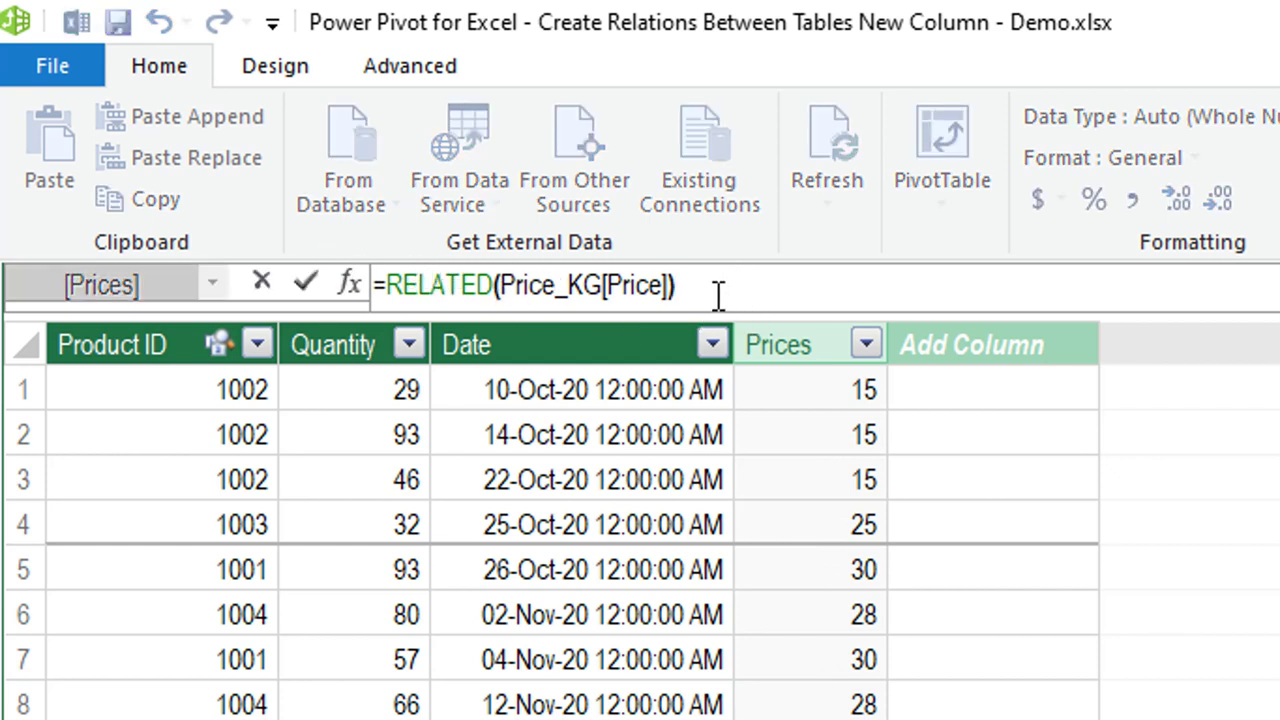
{"action": "type", "text": "*"}
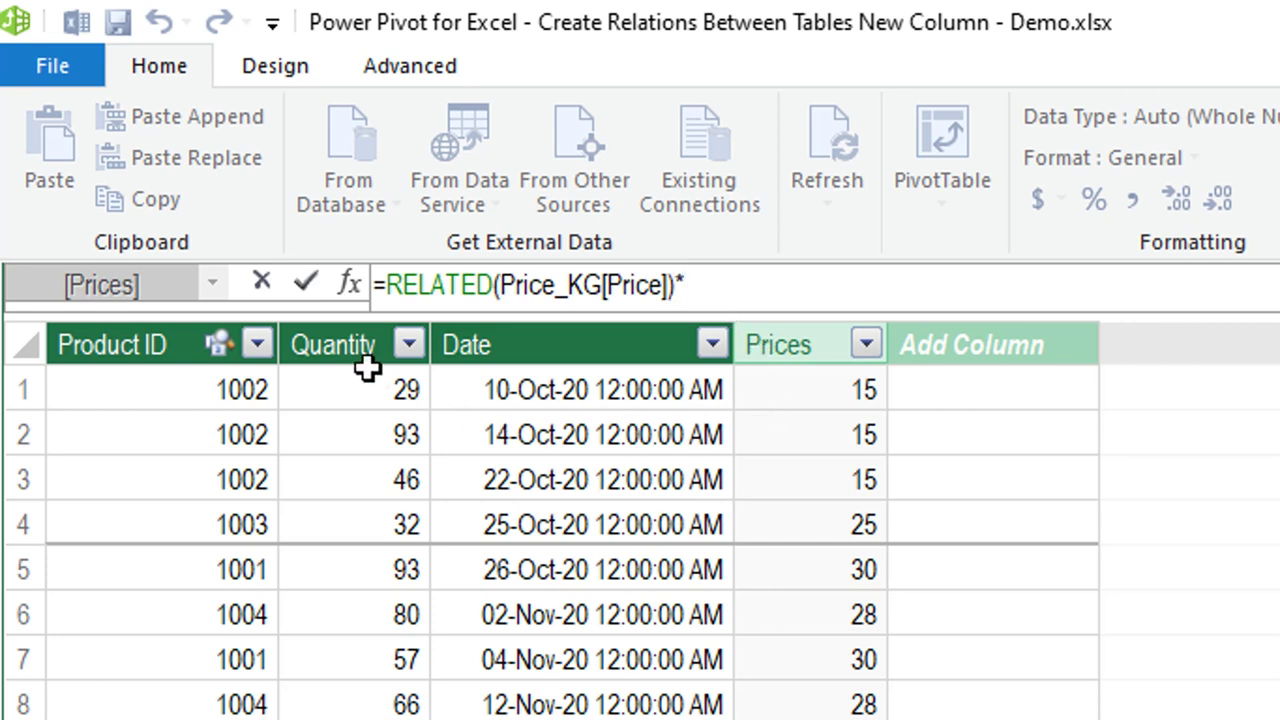
{"action": "left_click", "coordinate": [347, 328]}
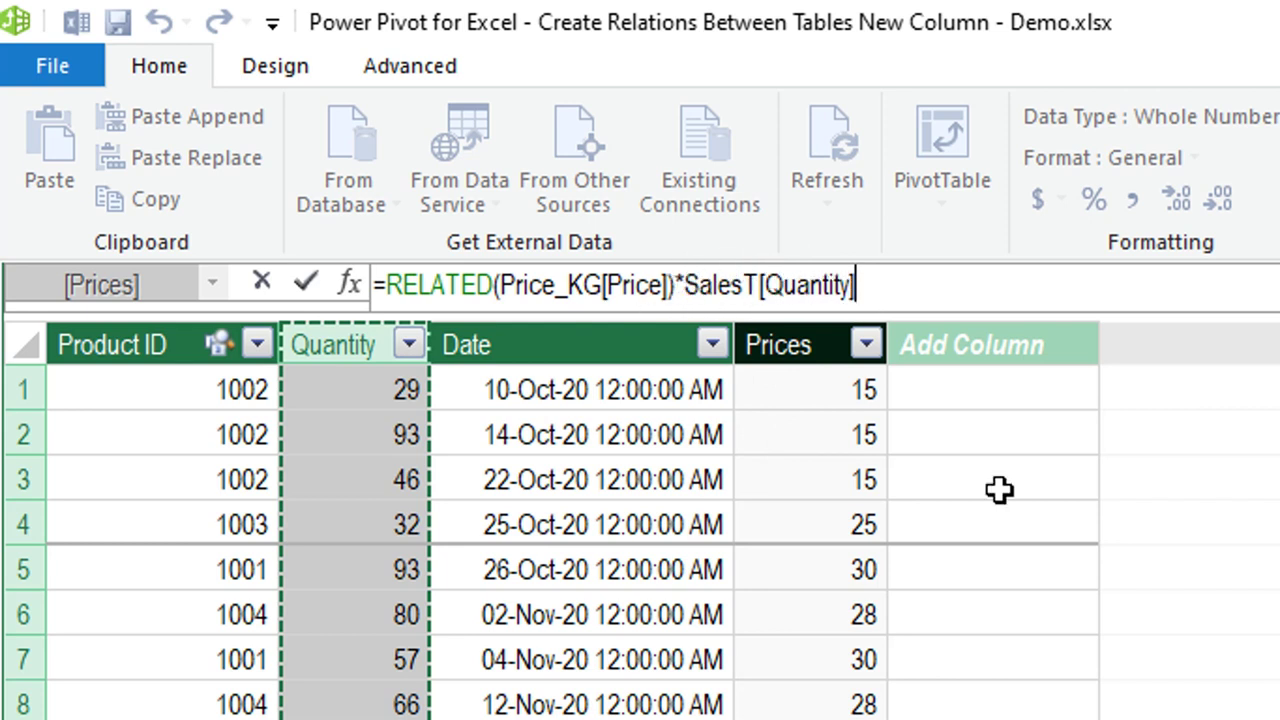
{"action": "key", "text": "Return"}
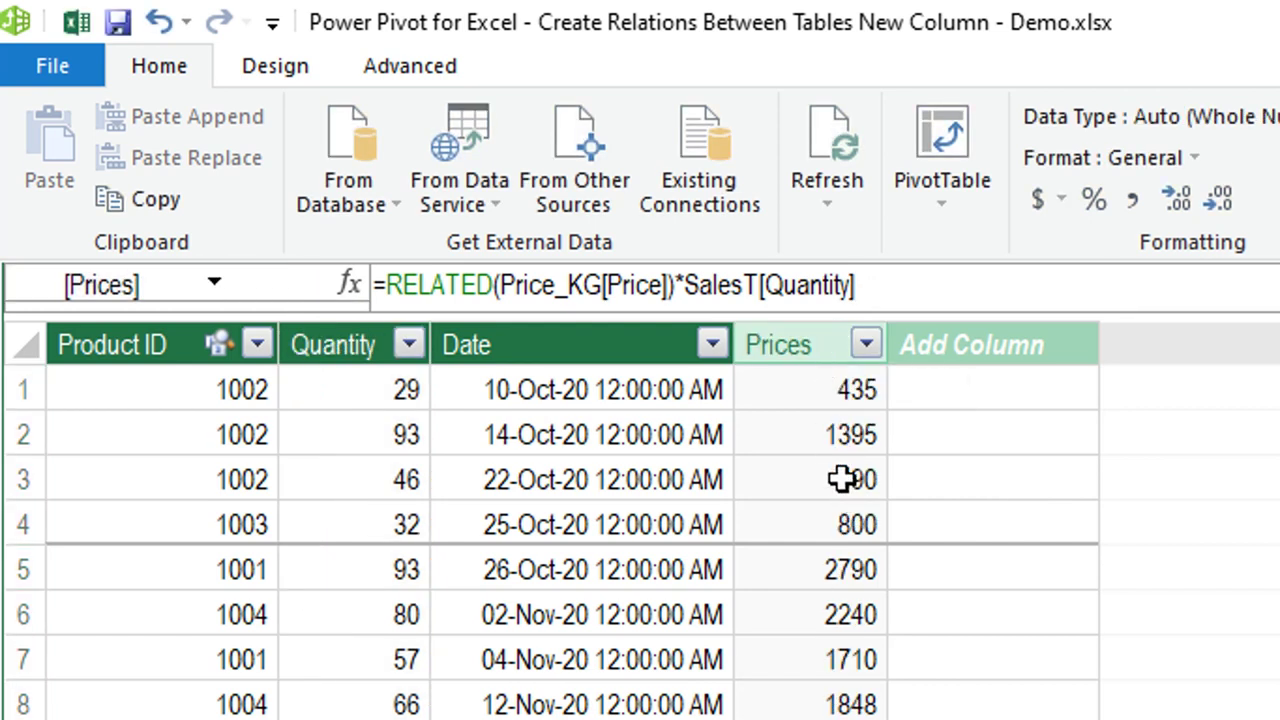
Rename the calculated column to Revenue and widen it so the full name shows
{"action": "double_click", "coordinate": [786, 343]}
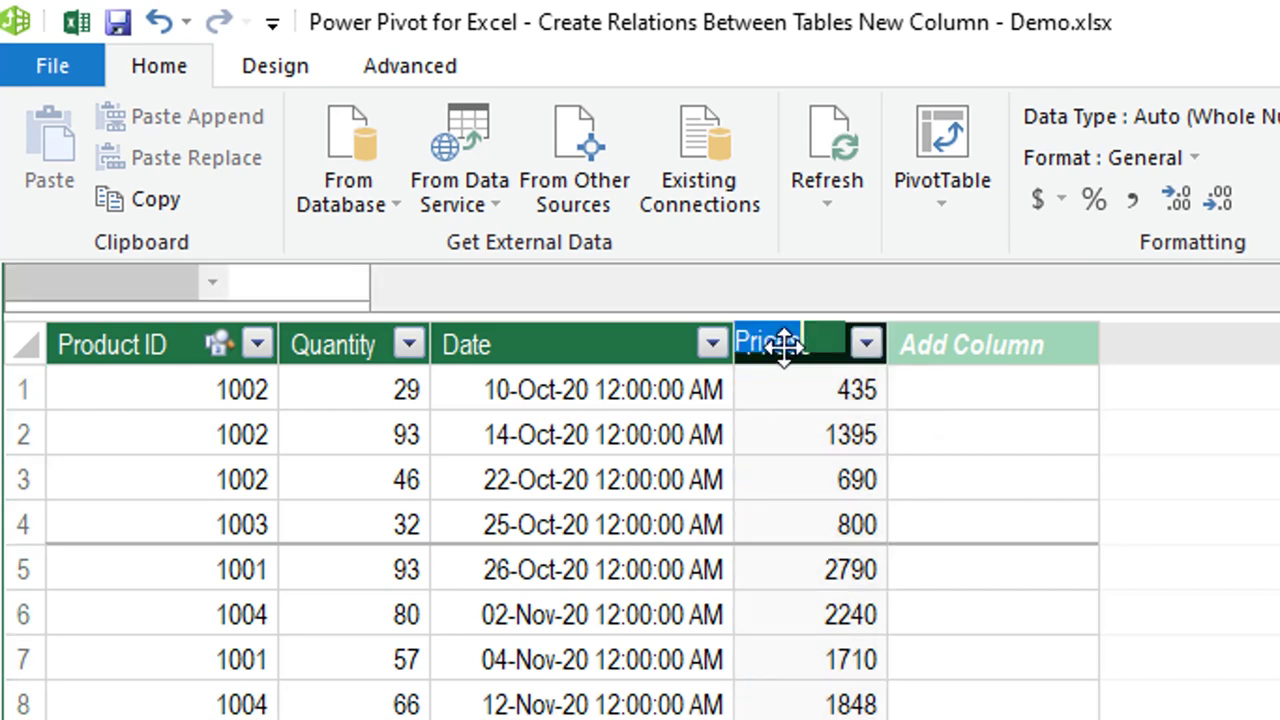
{"action": "type", "text": "Revenue"}
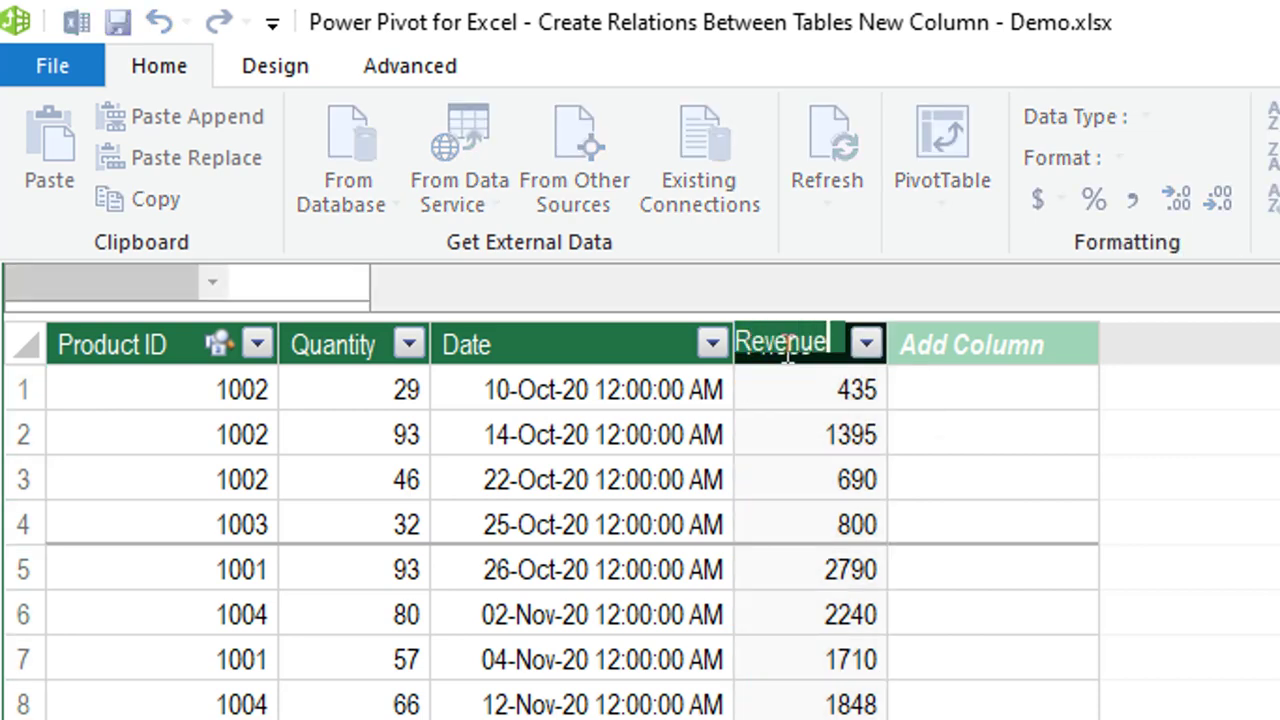
{"action": "key", "text": "Return"}
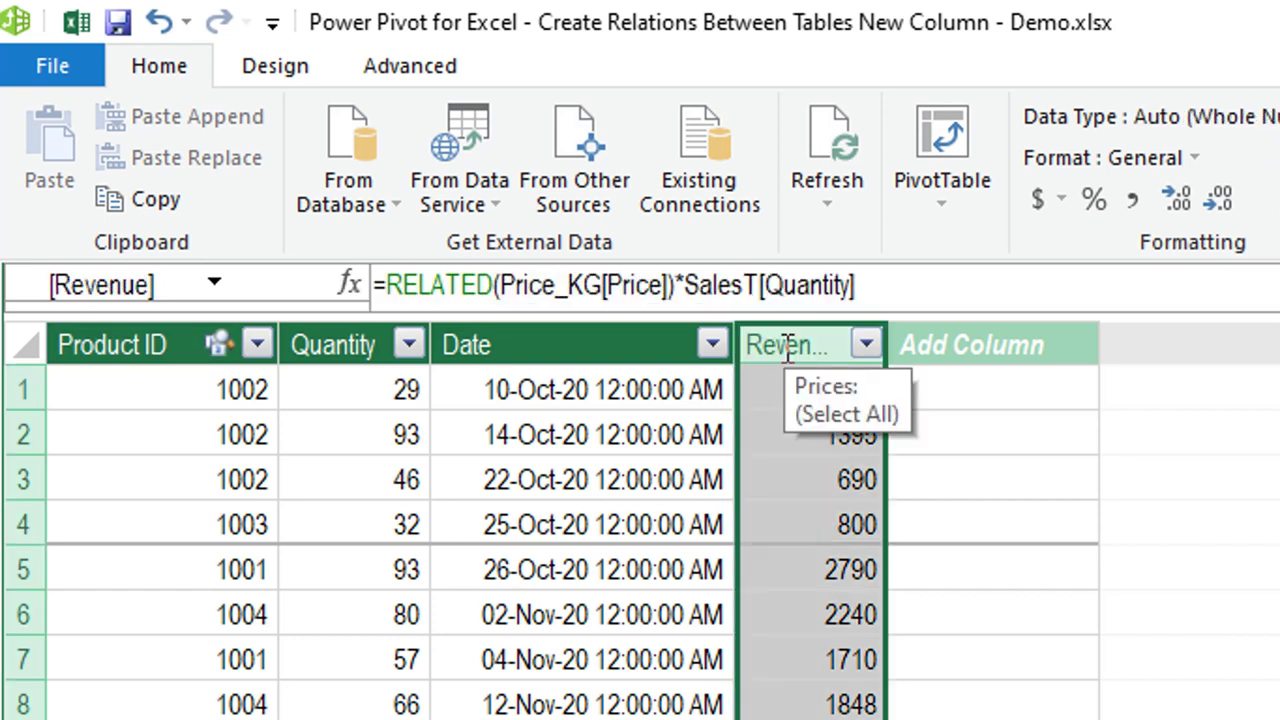
{"action": "left_click_drag", "start_coordinate": [886, 343], "coordinate": [976, 366]}
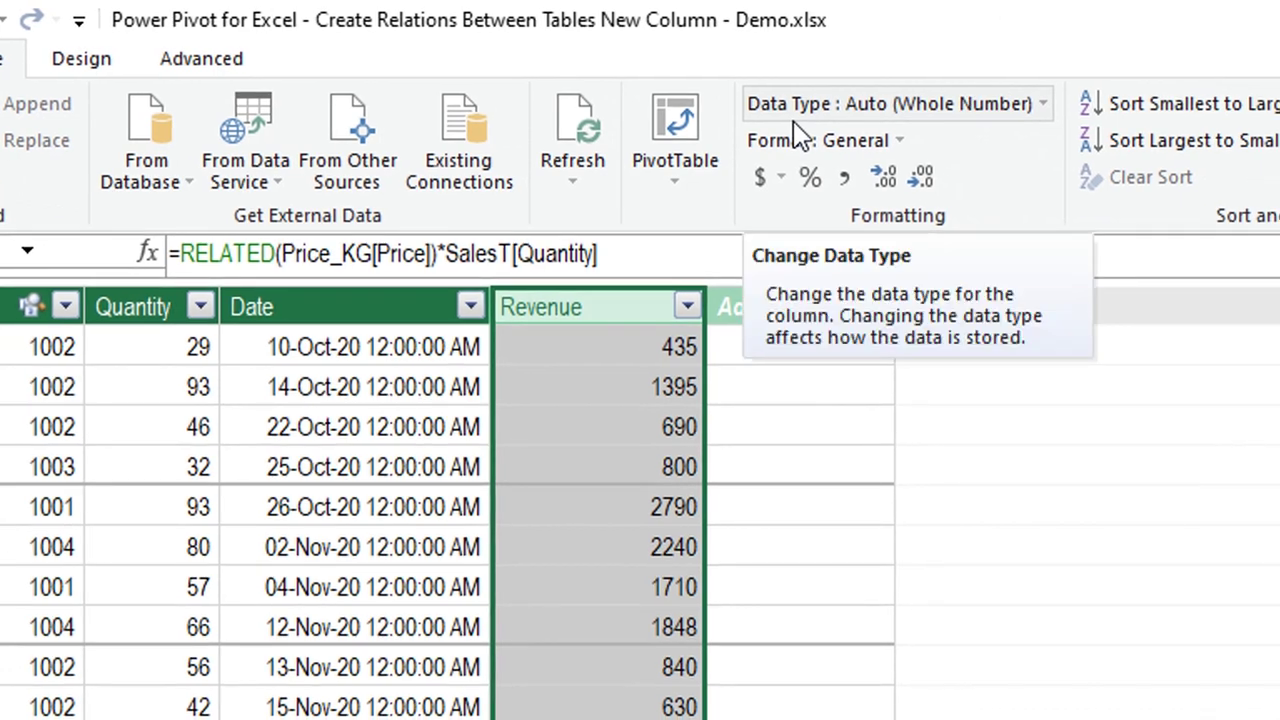
Format the Revenue values as $ English (United States) currency, e.g. $435.00
{"action": "left_click", "coordinate": [782, 177]}
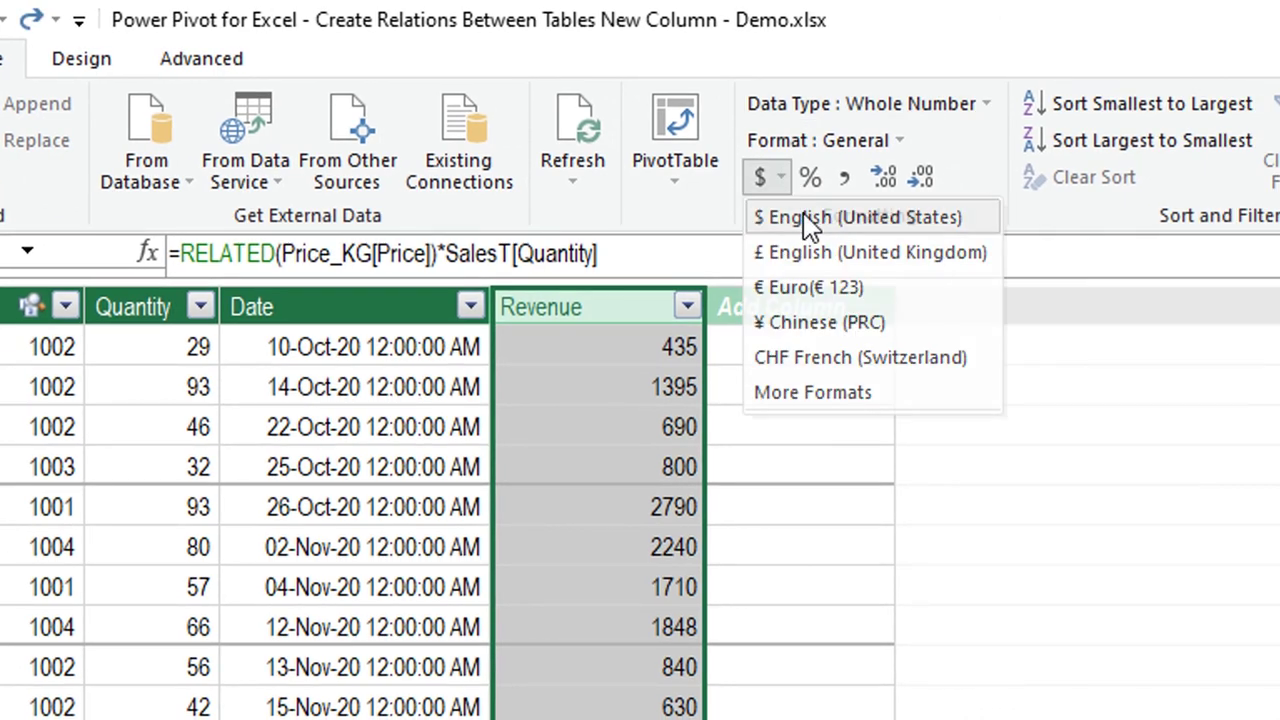
{"action": "left_click", "coordinate": [809, 222]}
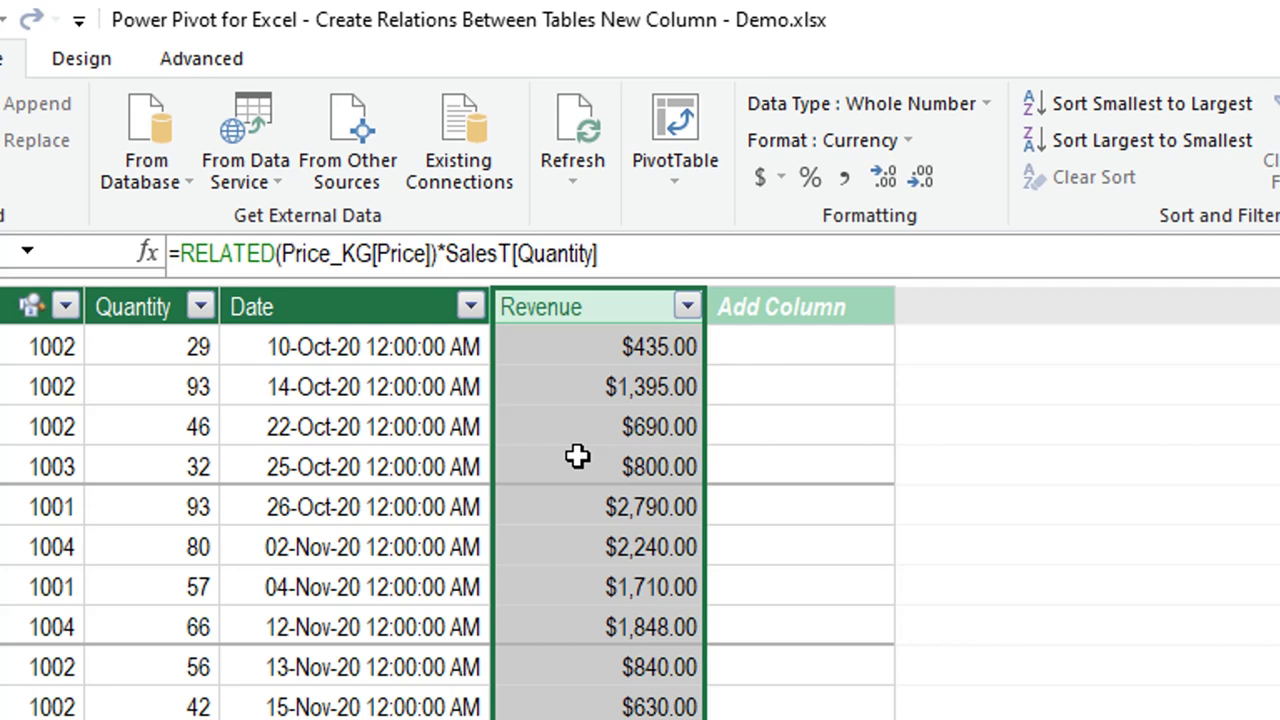
{"action": "left_click", "coordinate": [623, 469]}
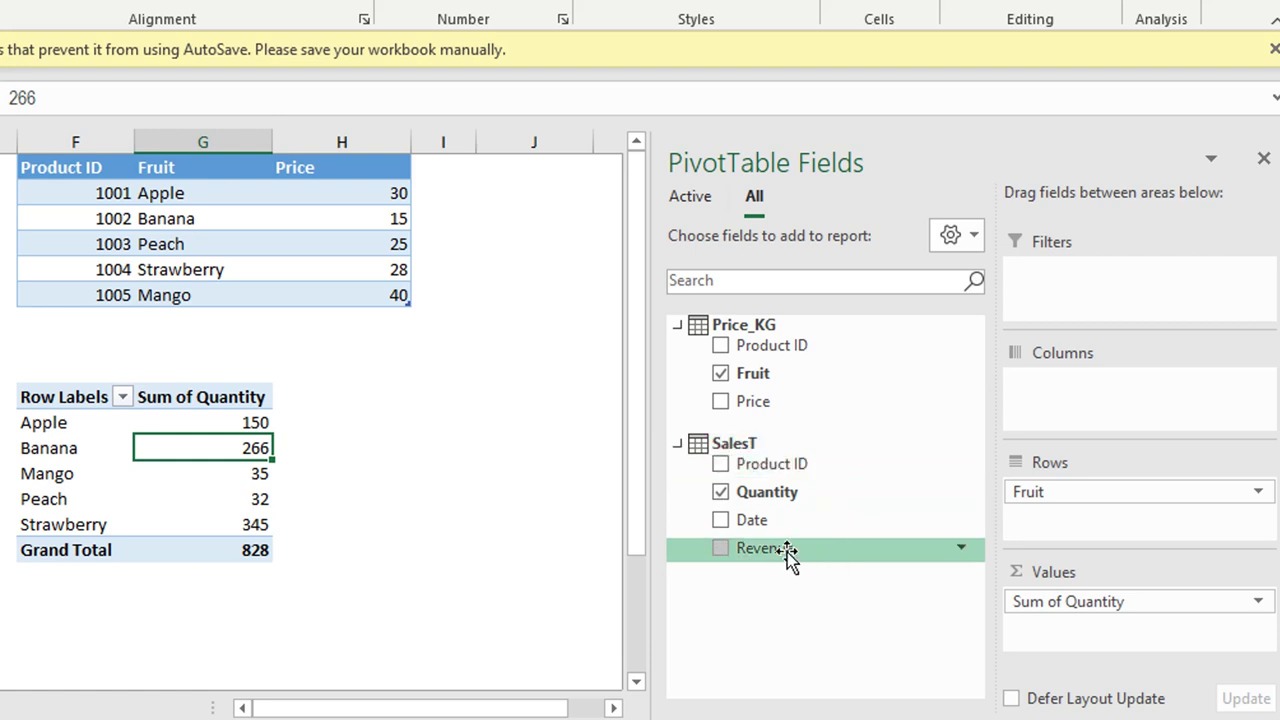
Put SalesT's Revenue field into Values below Sum of Quantity, giving a $20,350.00 grand total
{"action": "left_click_drag", "start_coordinate": [788, 556], "coordinate": [1104, 647]}
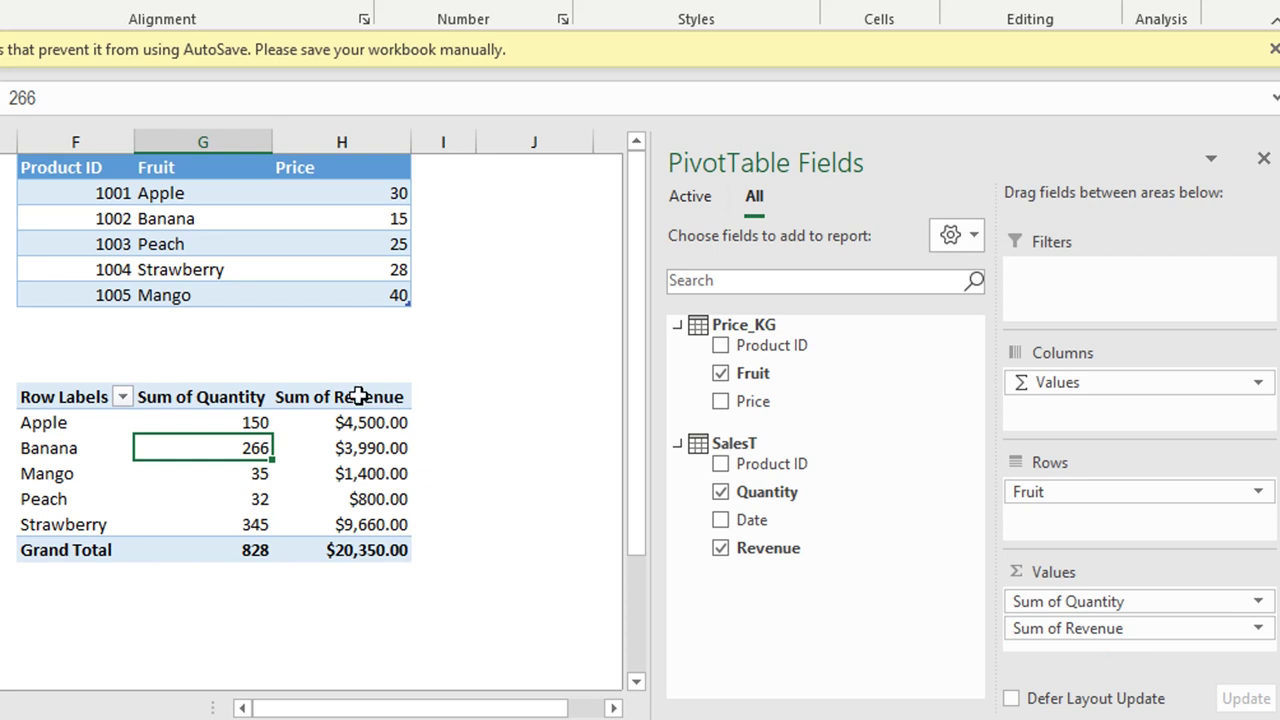
{"action": "left_click", "coordinate": [370, 552]}
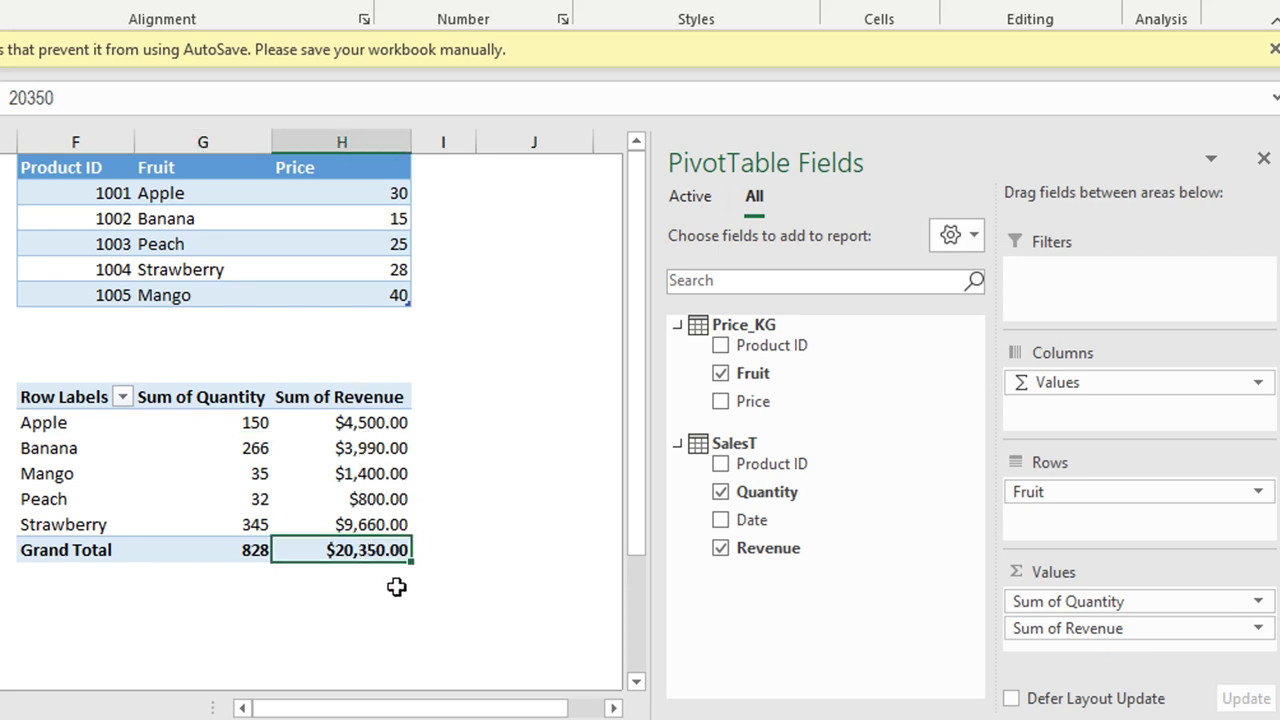
{"action": "mouse_move", "coordinate": [369, 423]}
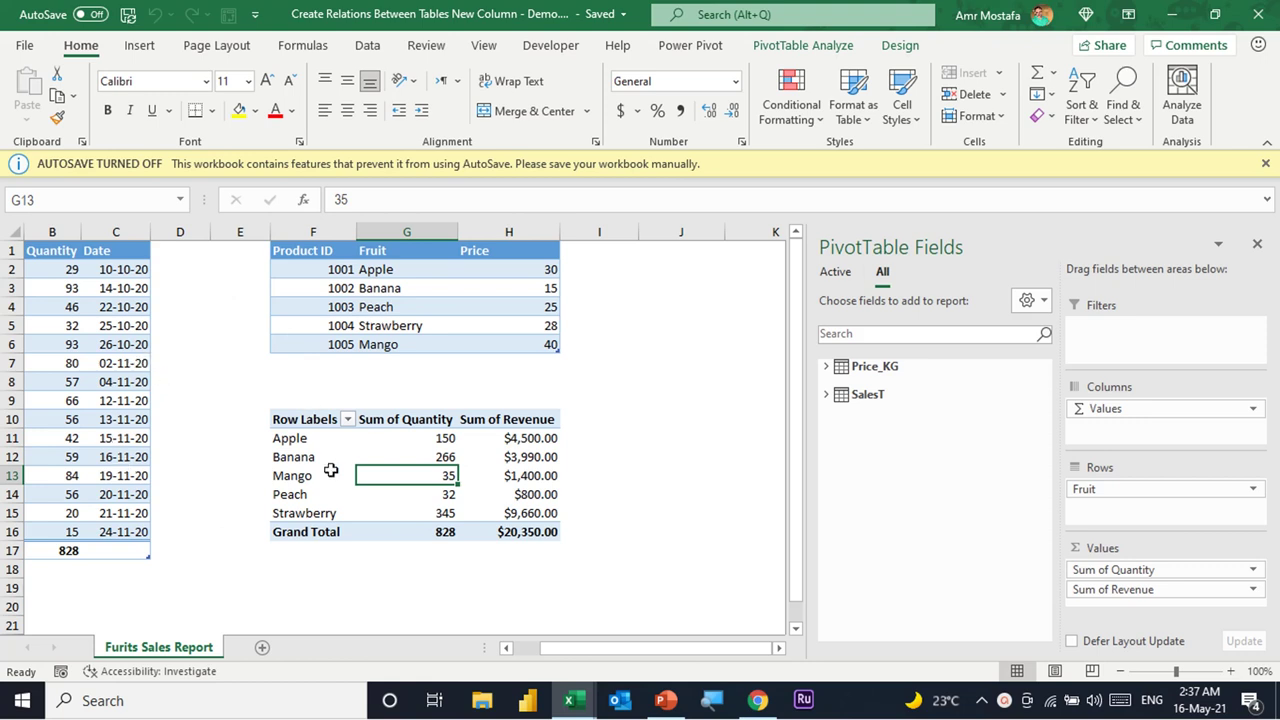
Switch from the fruit PivotTable to the Power Pivot window showing the SalesT table
{"action": "left_click", "coordinate": [300, 457]}
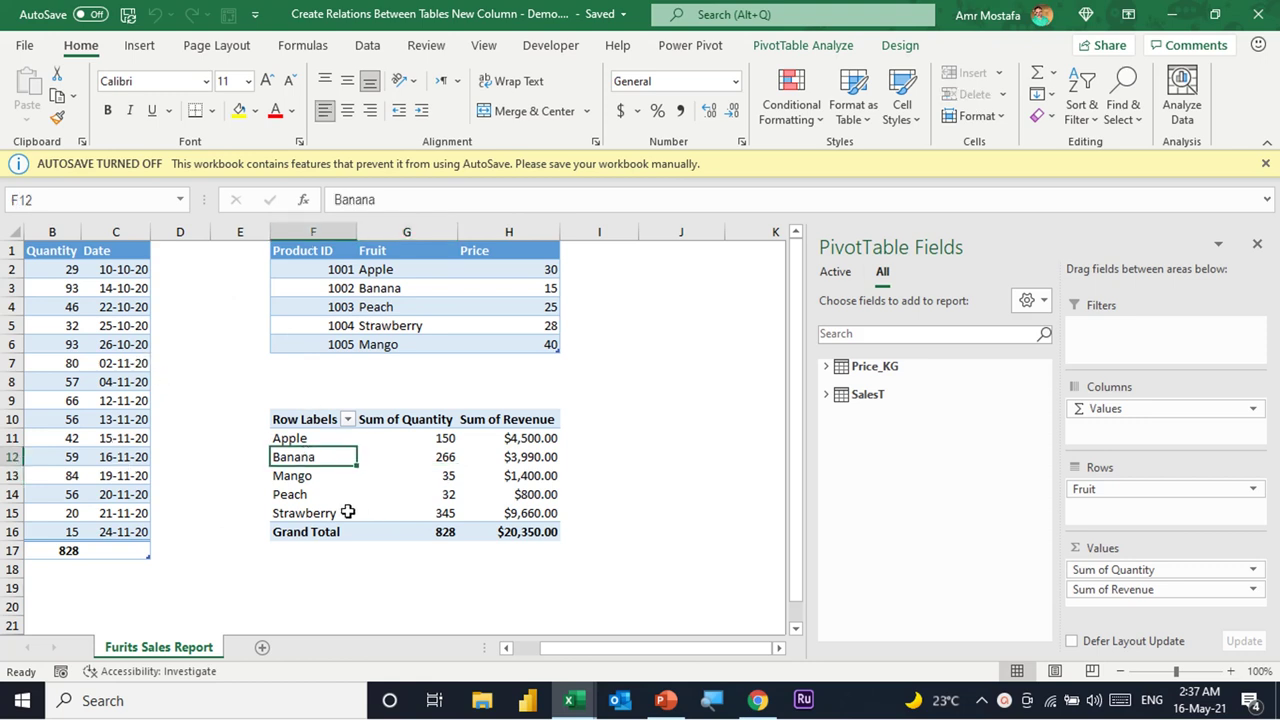
{"action": "key", "text": "alt+Tab"}
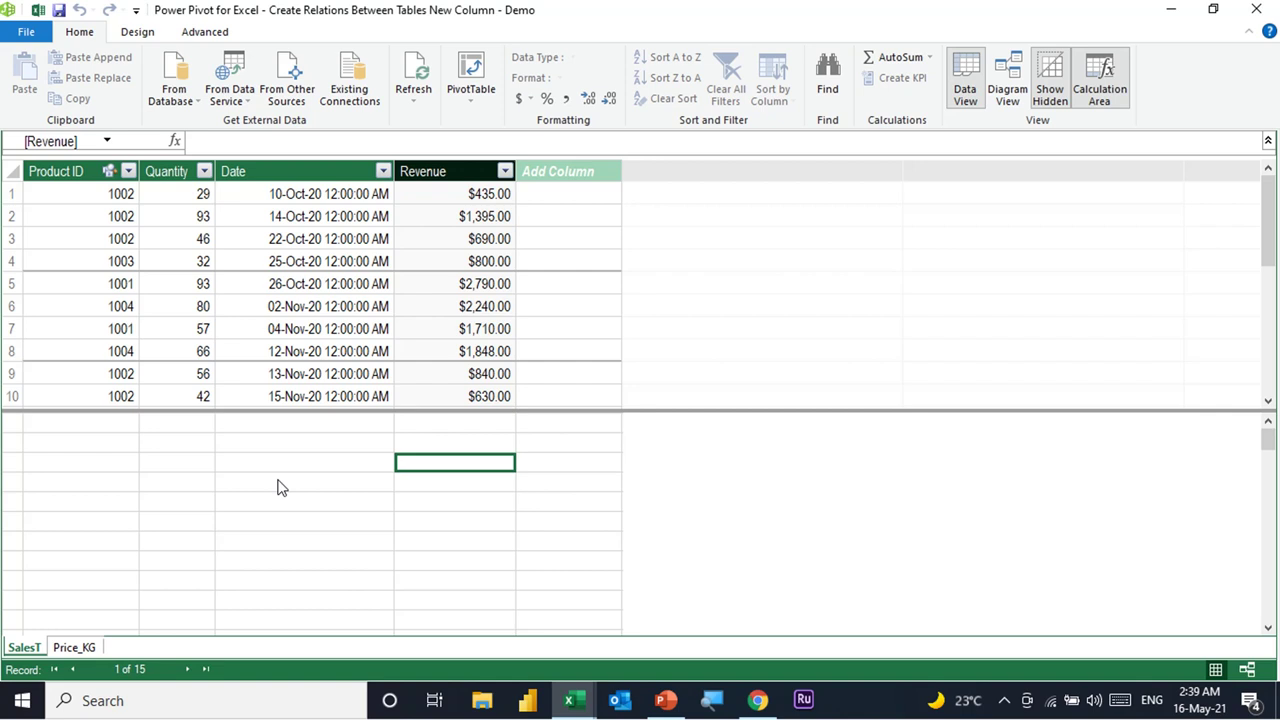
Select an empty calculation-area cell below the SalesT table rows
{"action": "left_click", "coordinate": [278, 283]}
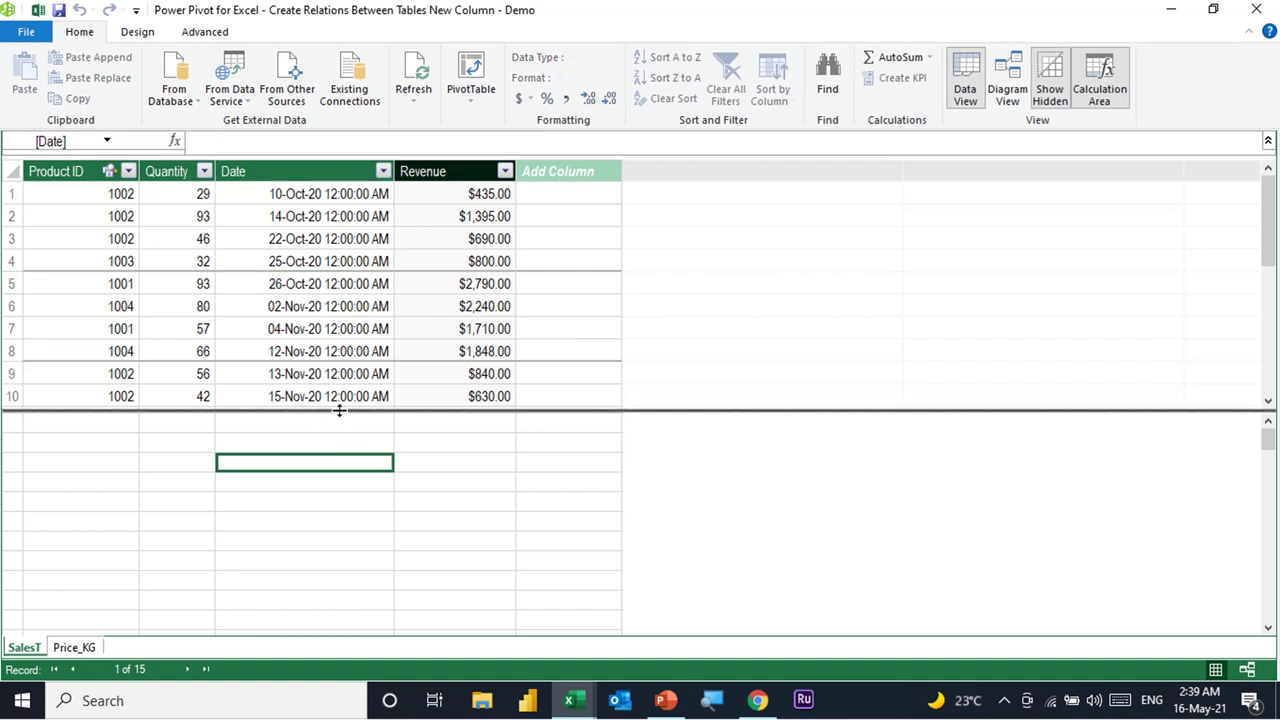
{"action": "left_click_drag", "start_coordinate": [337, 410], "coordinate": [373, 434]}
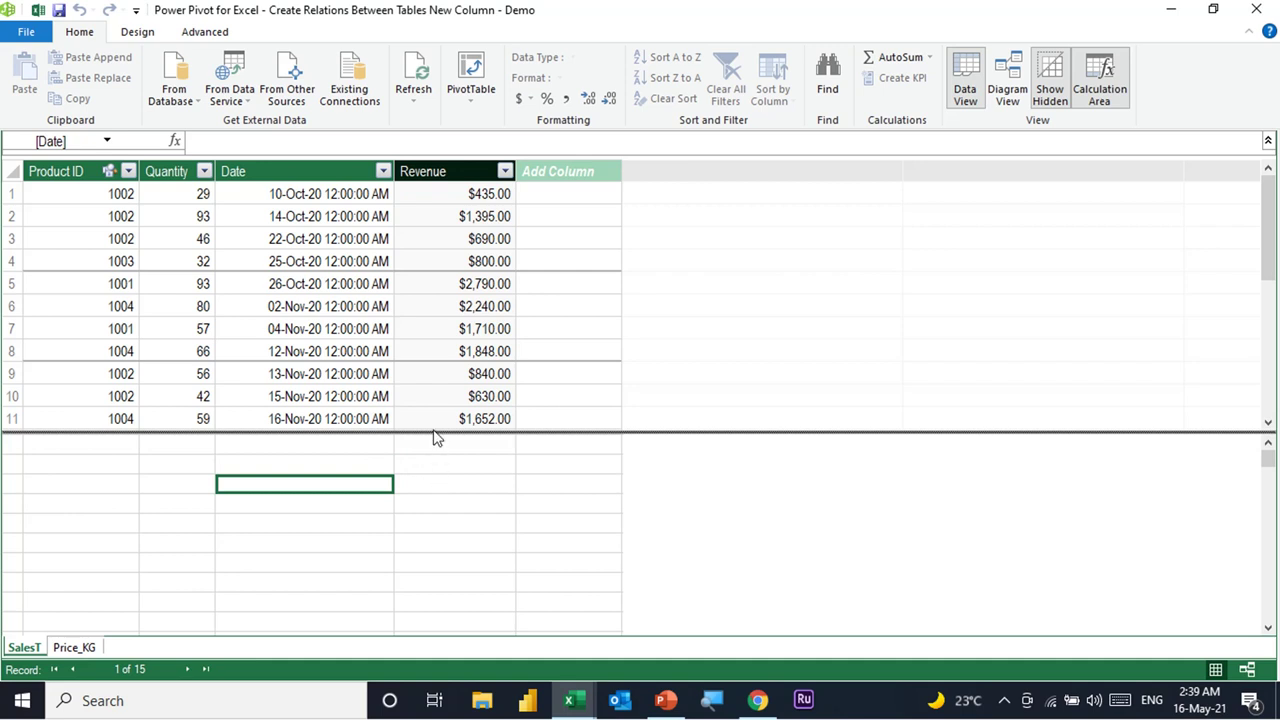
{"action": "left_click", "coordinate": [427, 440]}
{"action": "left_click", "coordinate": [445, 486]}
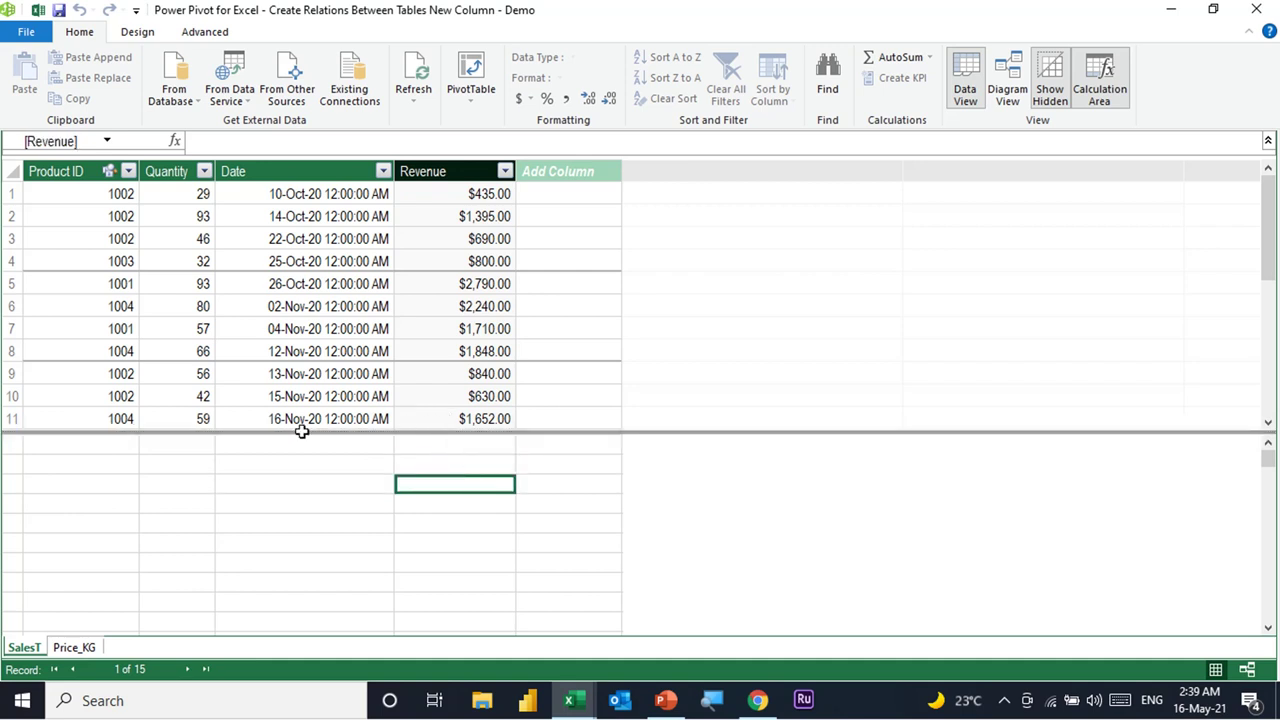
{"action": "left_click", "coordinate": [320, 488]}
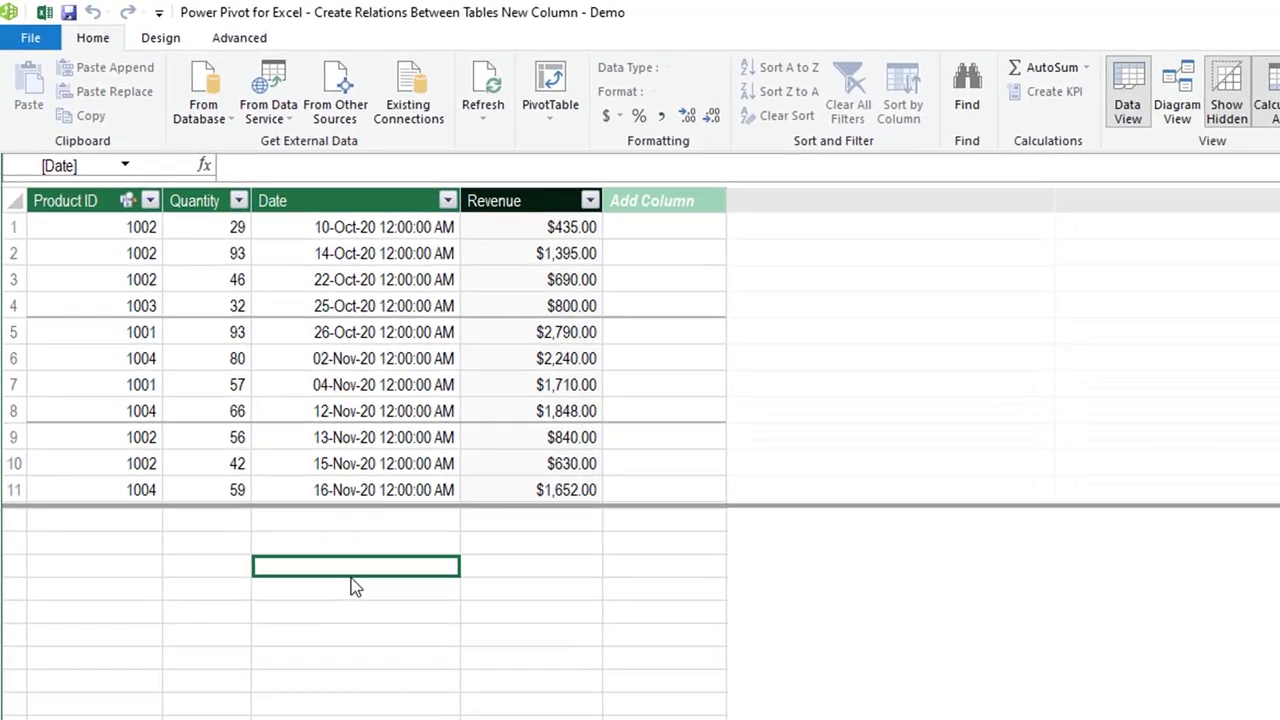
Enter the measure Avg Price:=SUM(SalesT[Revenue])
{"action": "type", "text": "A"}
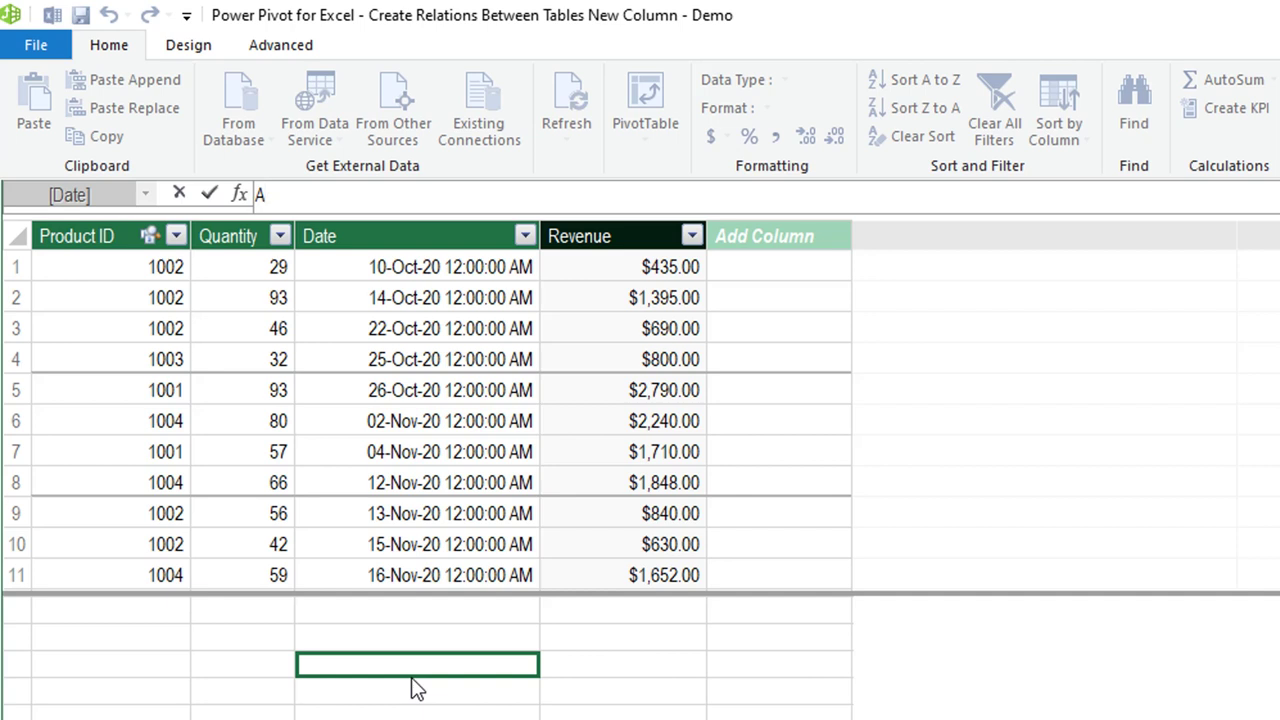
{"action": "type", "text": "vg Price:="}
{"action": "type", "text": "sum"}
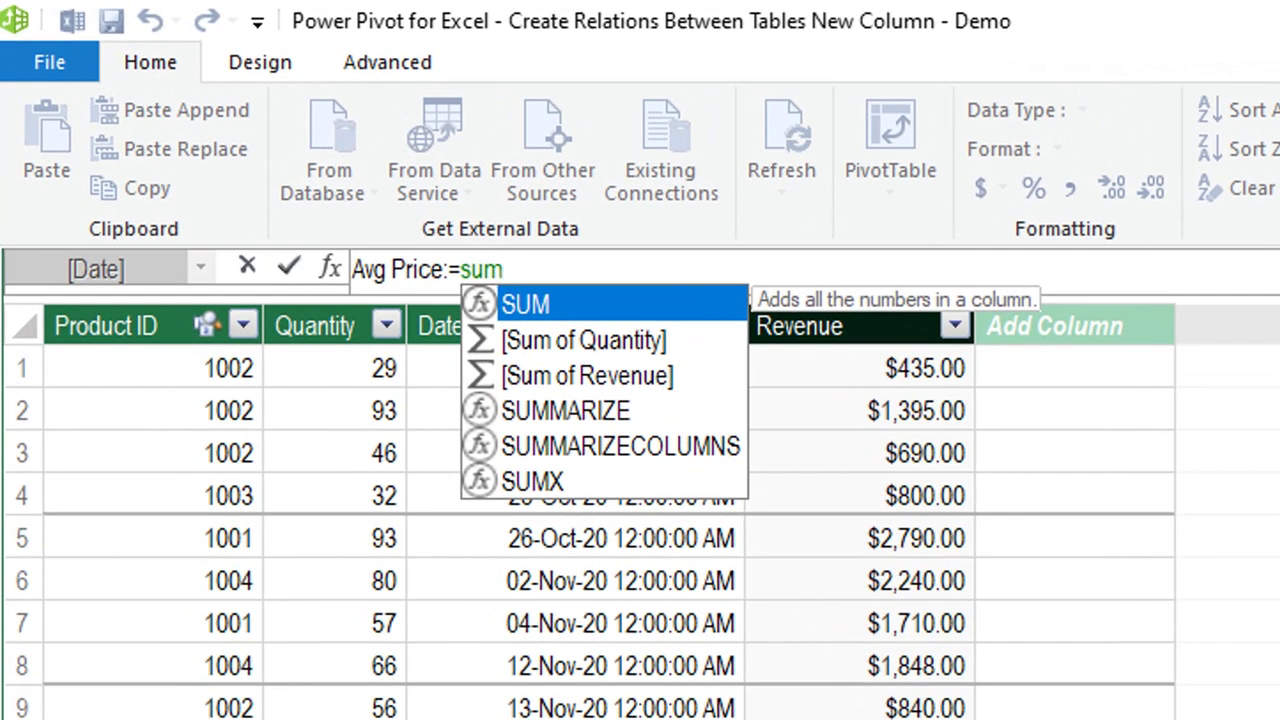
{"action": "key", "text": "Tab"}
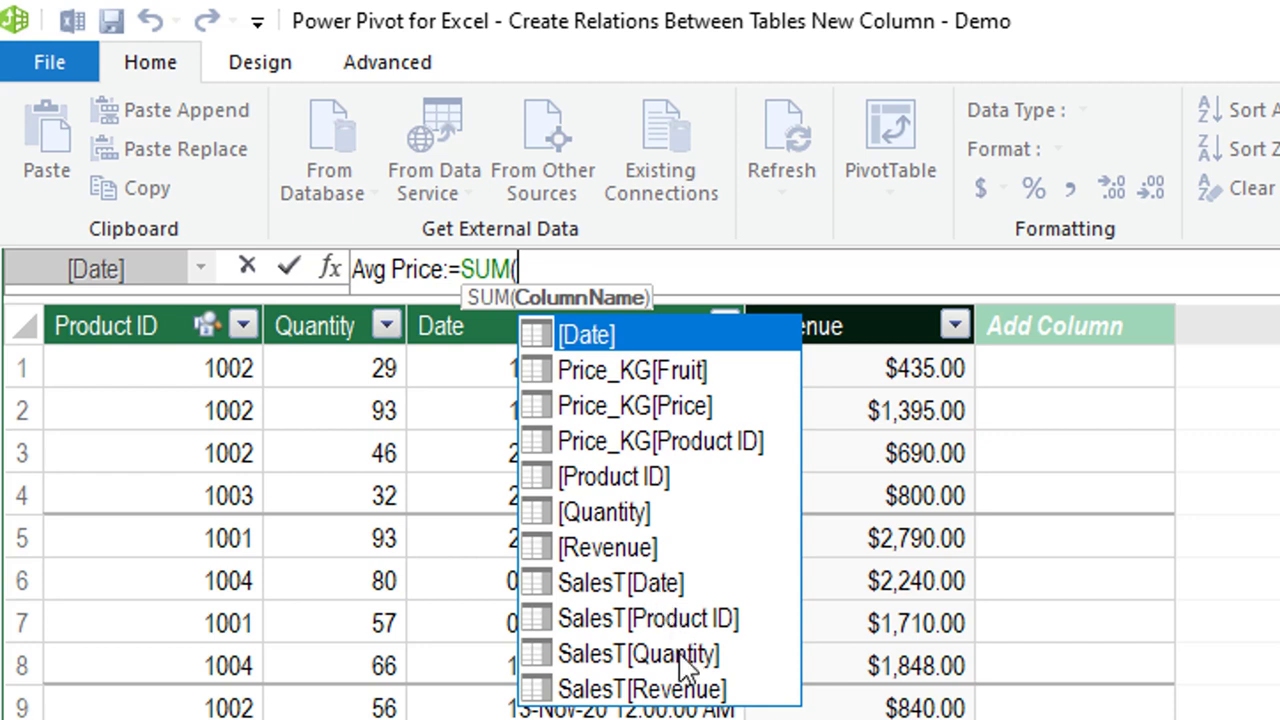
{"action": "left_click", "coordinate": [572, 272]}
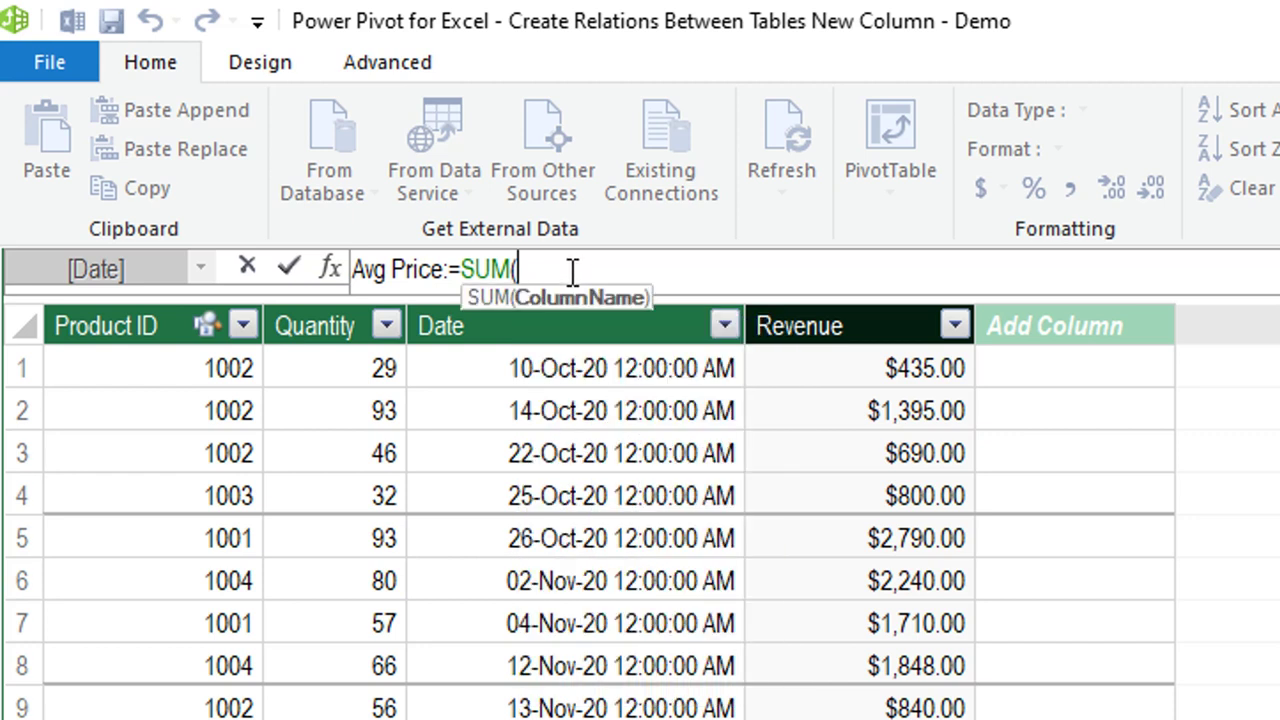
{"action": "type", "text": "sal"}
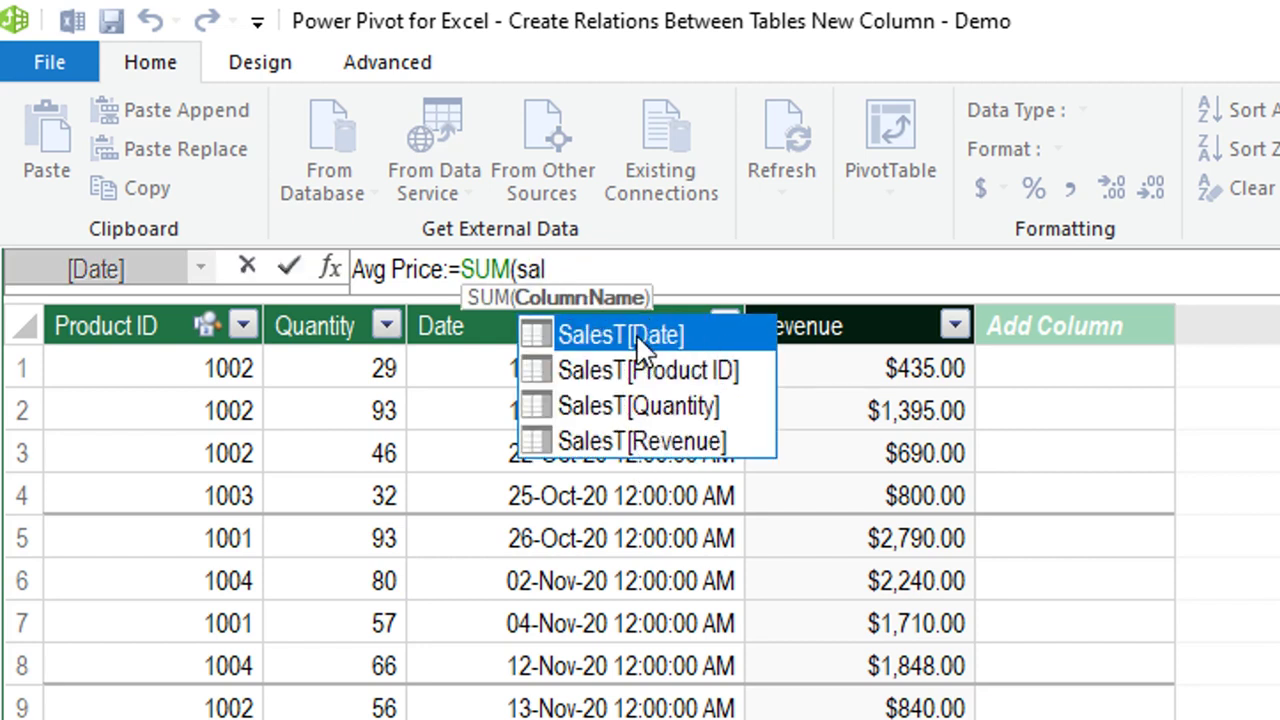
{"action": "left_click", "coordinate": [660, 441]}
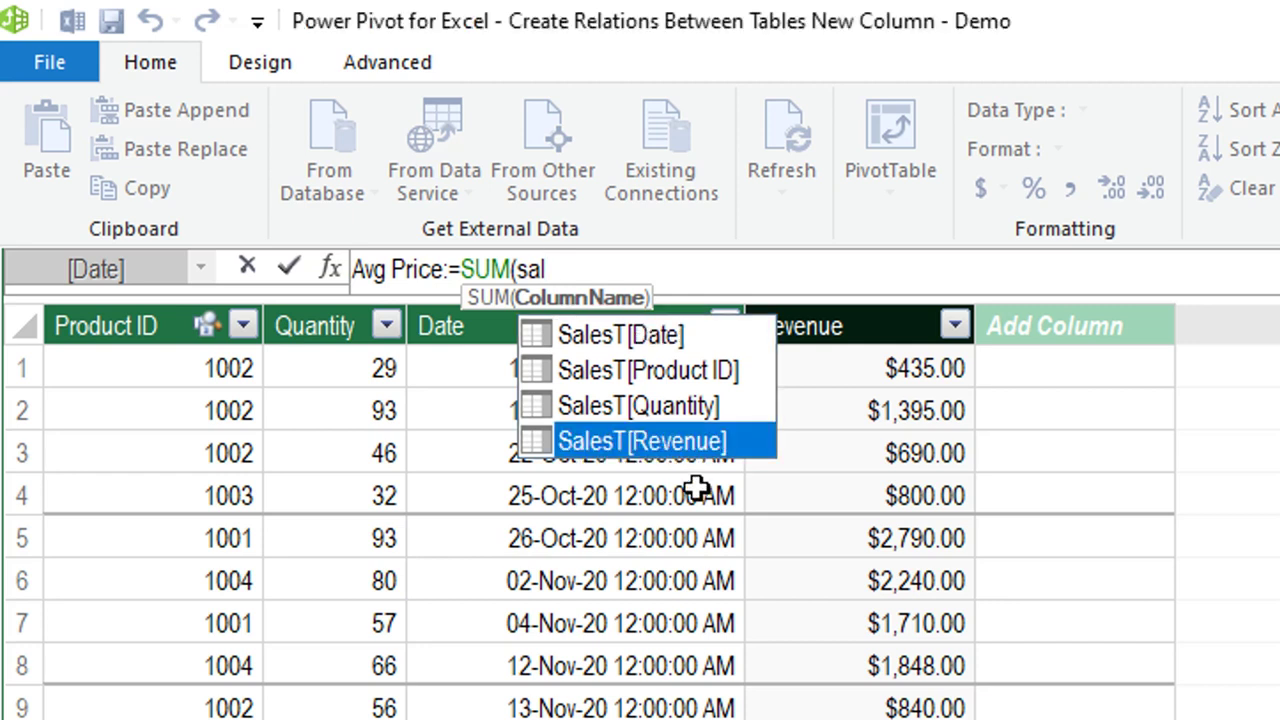
{"action": "key", "text": "Tab"}
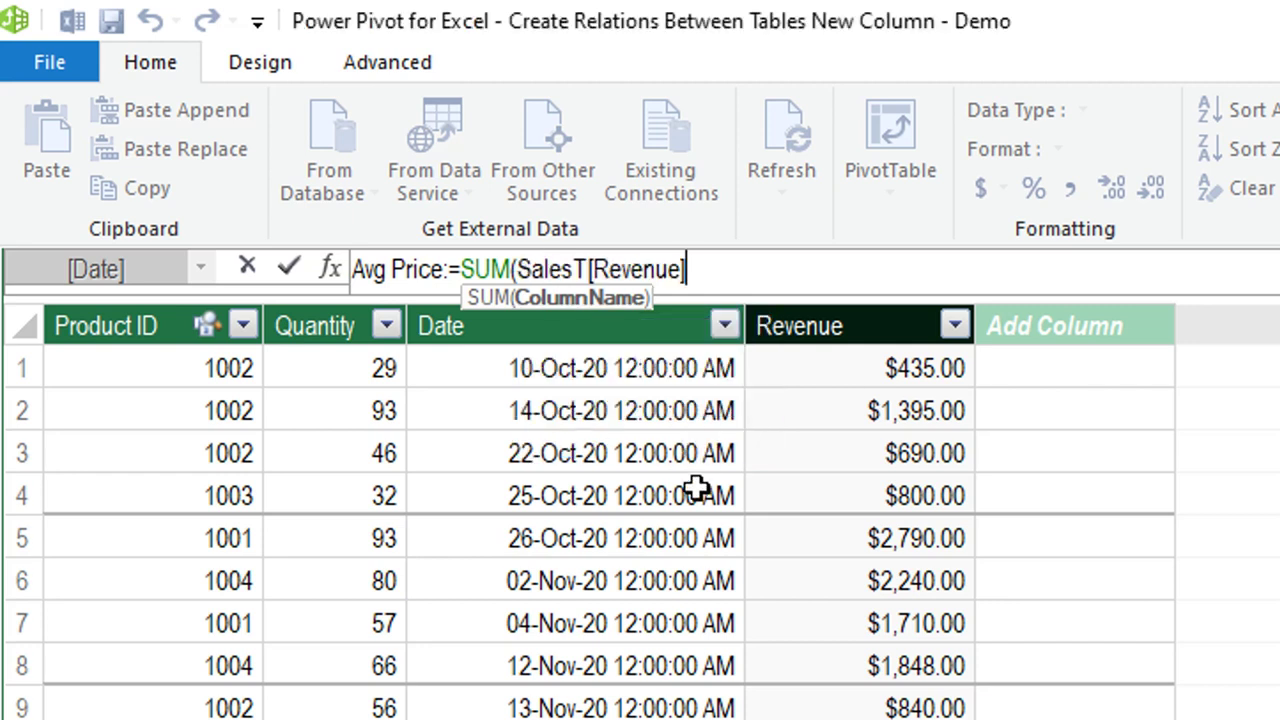
{"action": "type", "text": ")"}
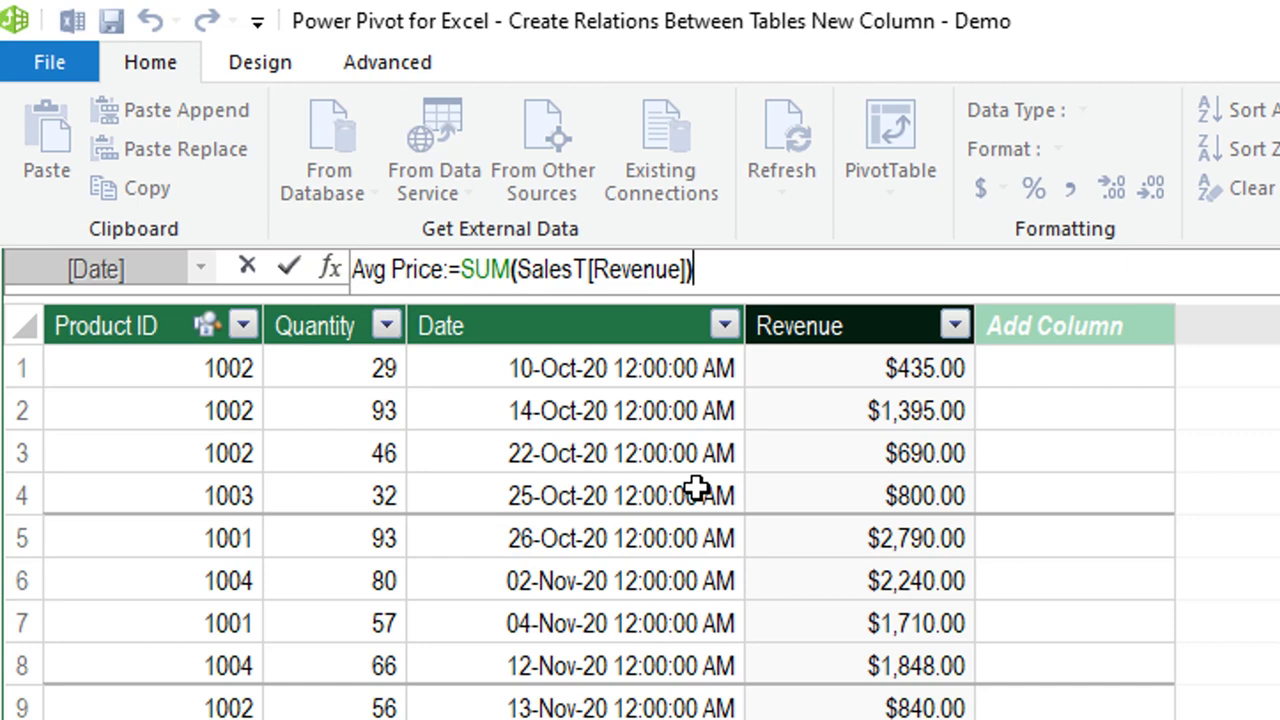
{"action": "key", "text": "Return"}
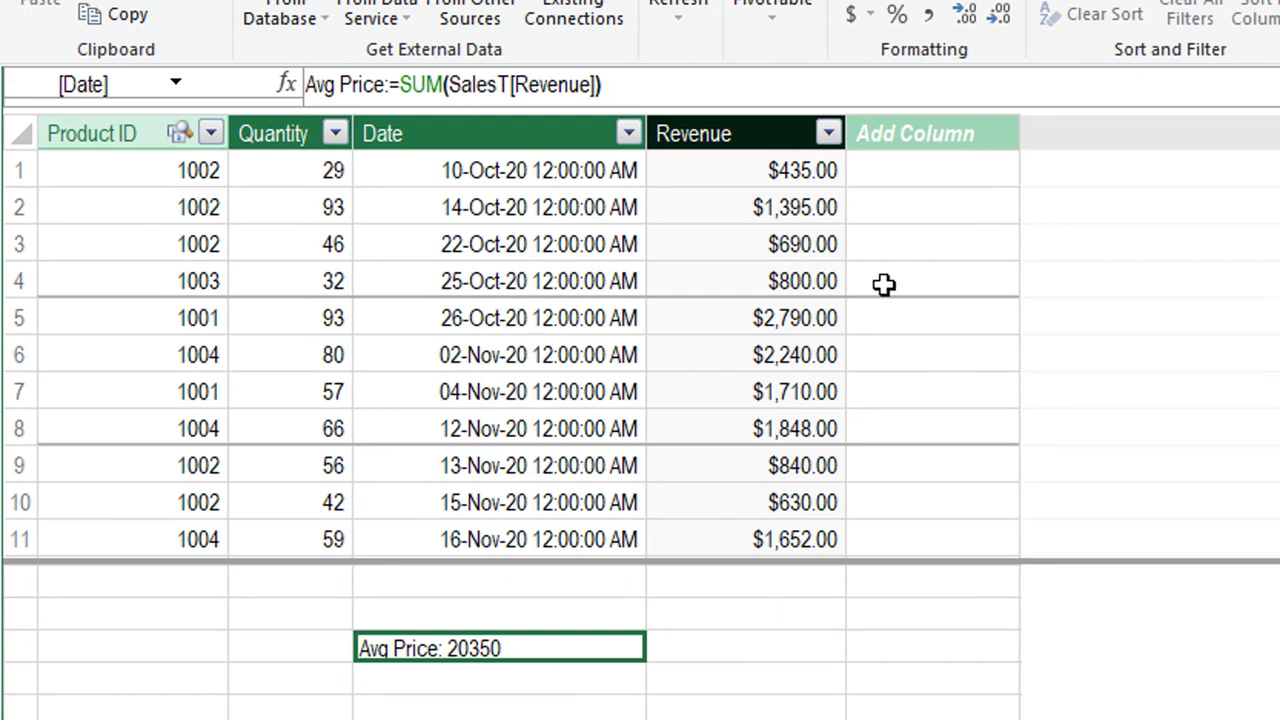
Extend the formula to divide by SUM(SalesT[Quantity]), giving 24.5772946859903
{"action": "left_click", "coordinate": [678, 84]}
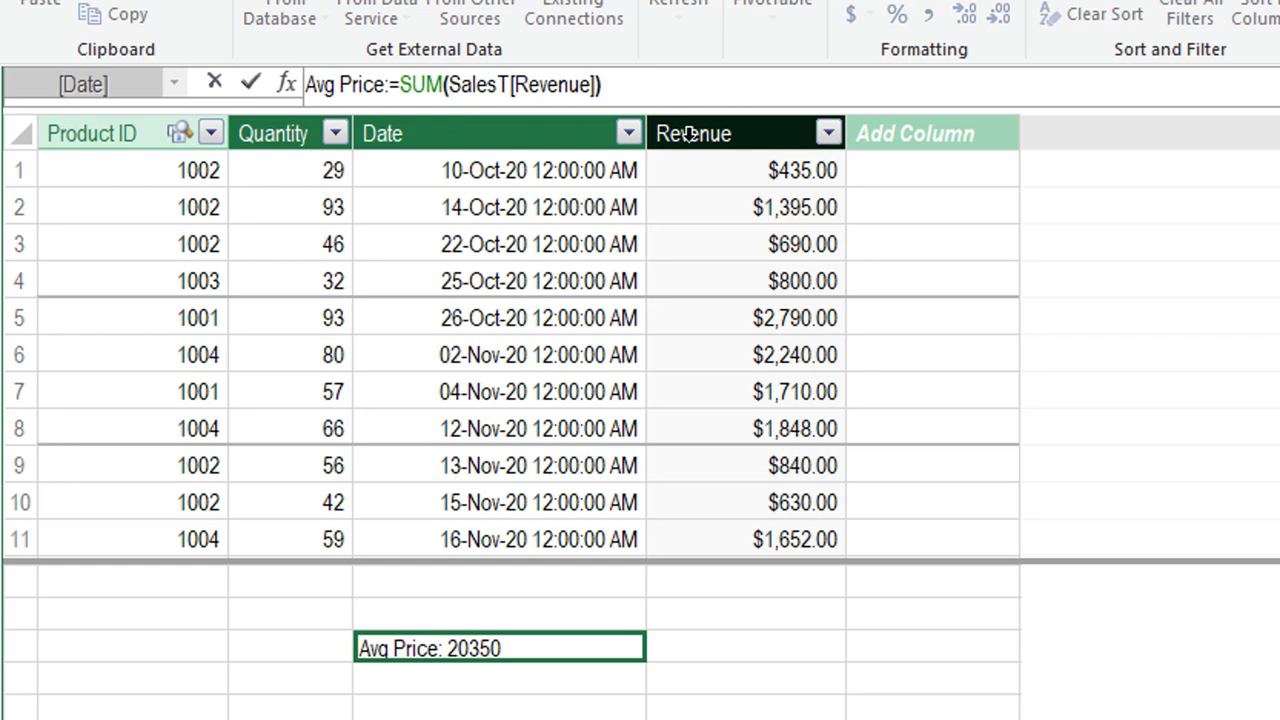
{"action": "type", "text": "/"}
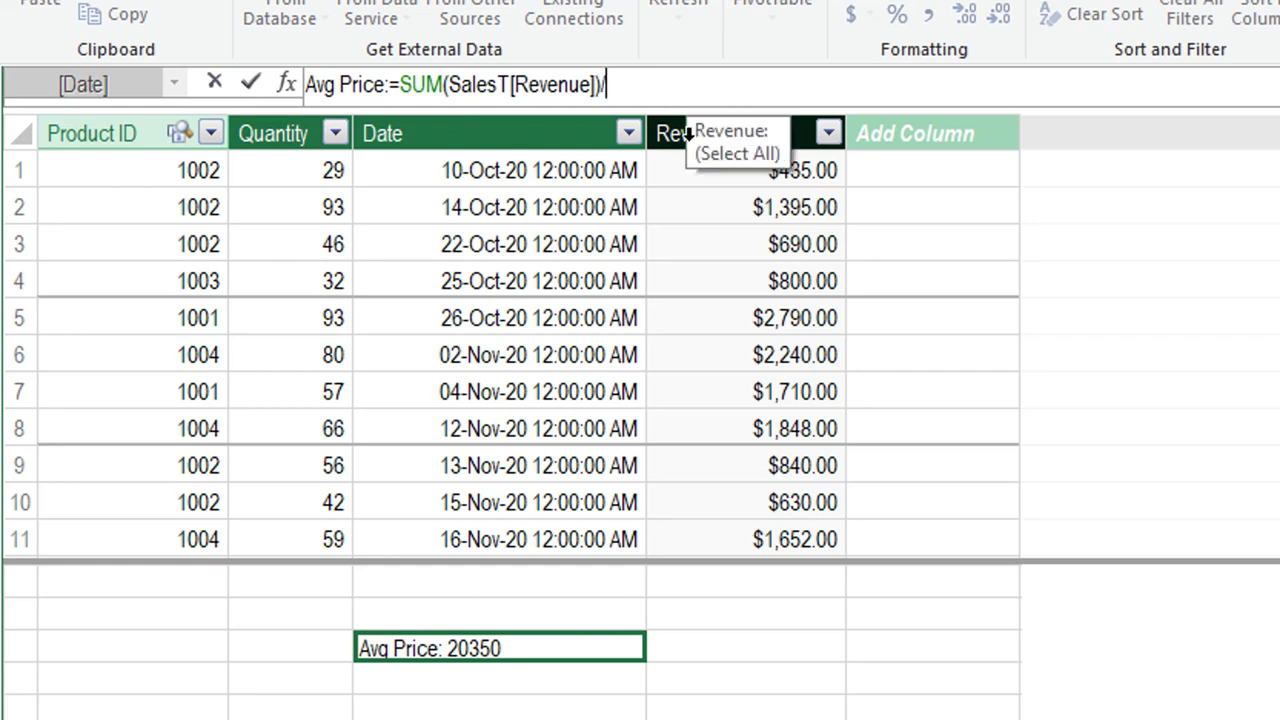
{"action": "type", "text": "Sum("}
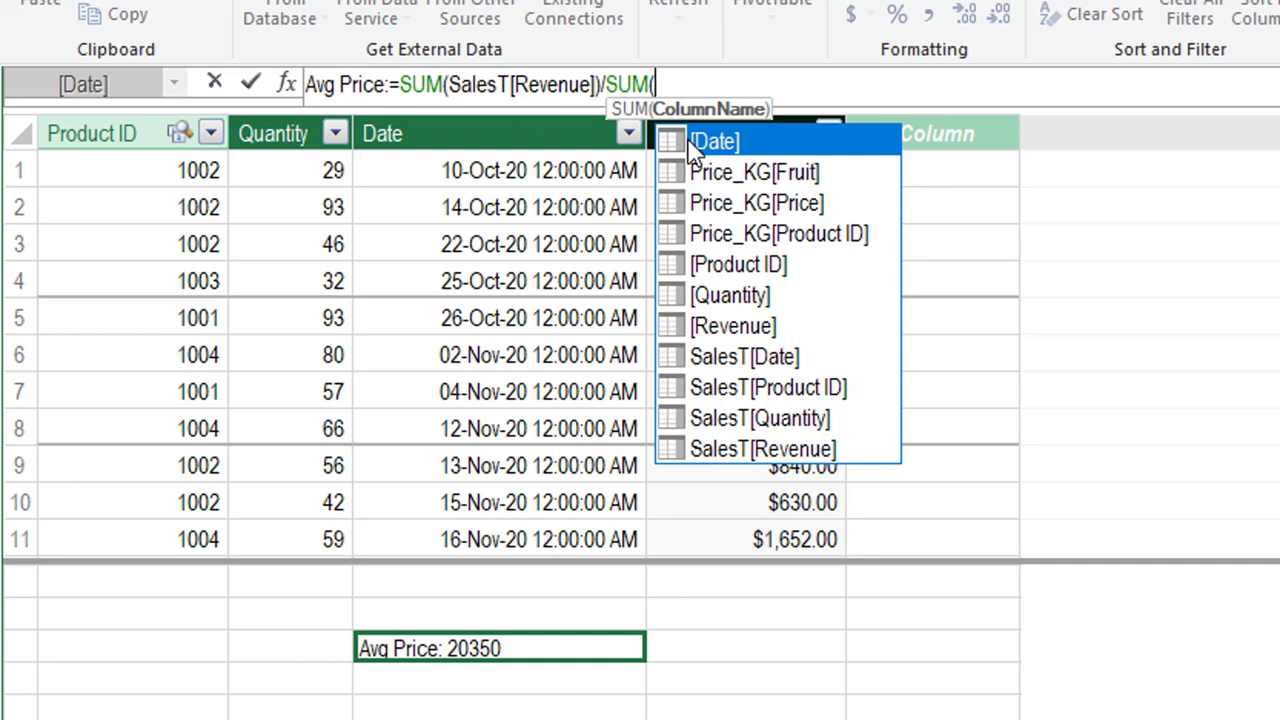
{"action": "type", "text": "Sal"}
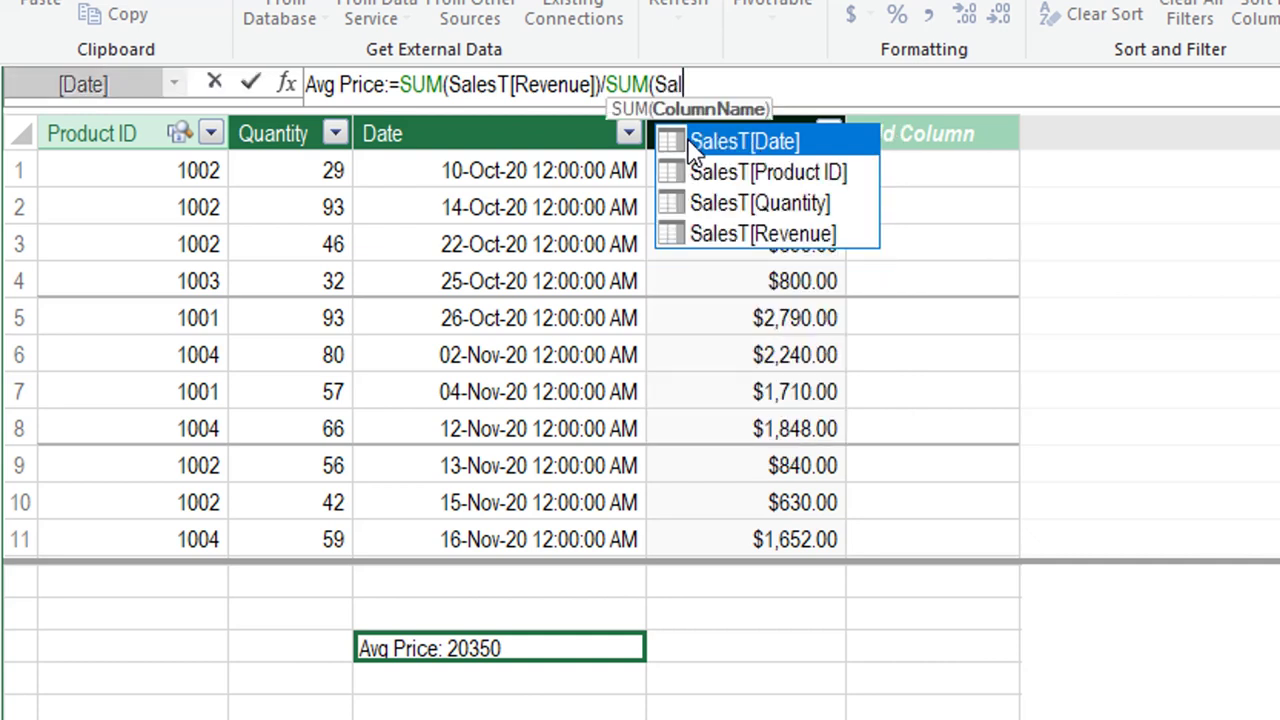
{"action": "type", "text": "es"}
{"action": "key", "text": "Down"}
{"action": "key", "text": "Down"}
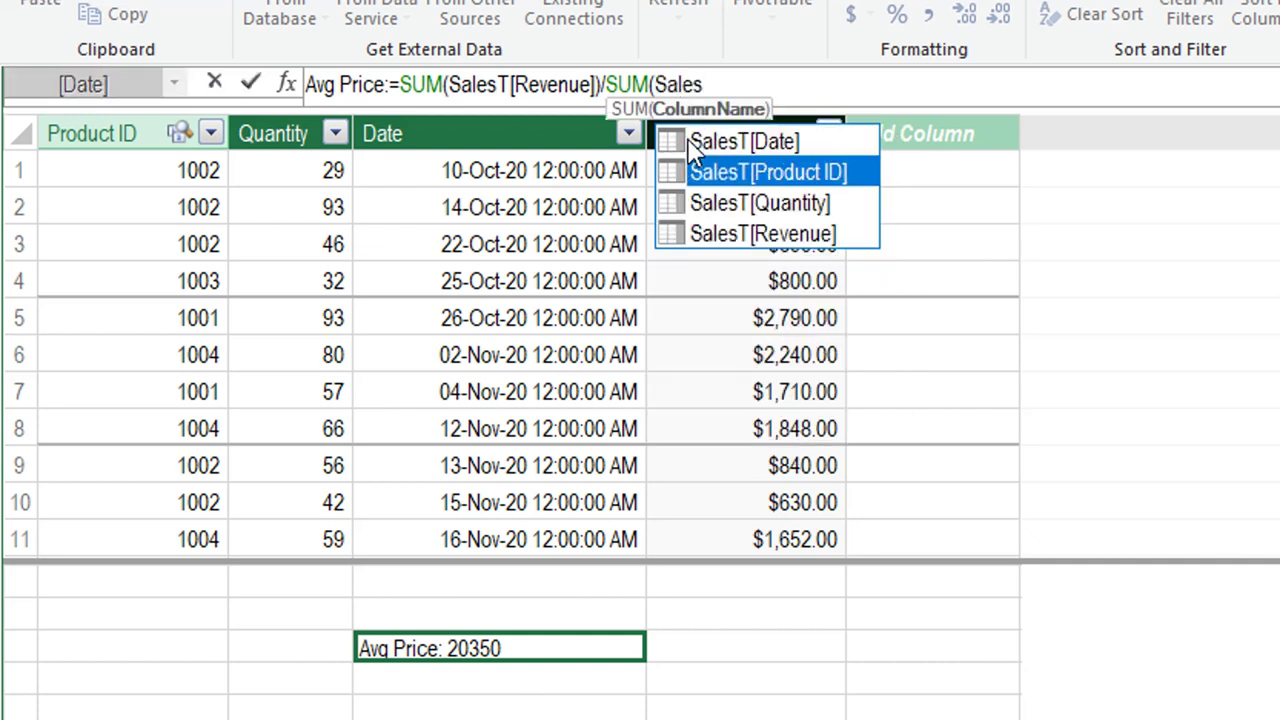
{"action": "key", "text": "Tab"}
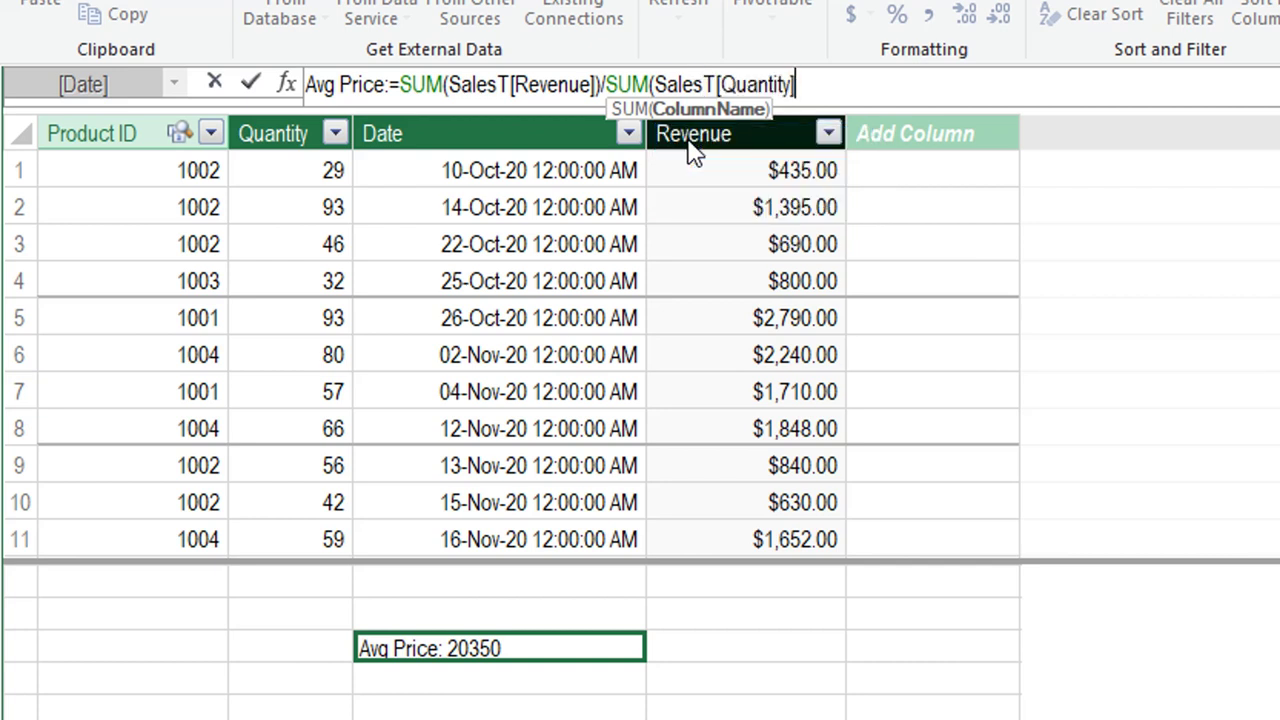
{"action": "type", "text": ")"}
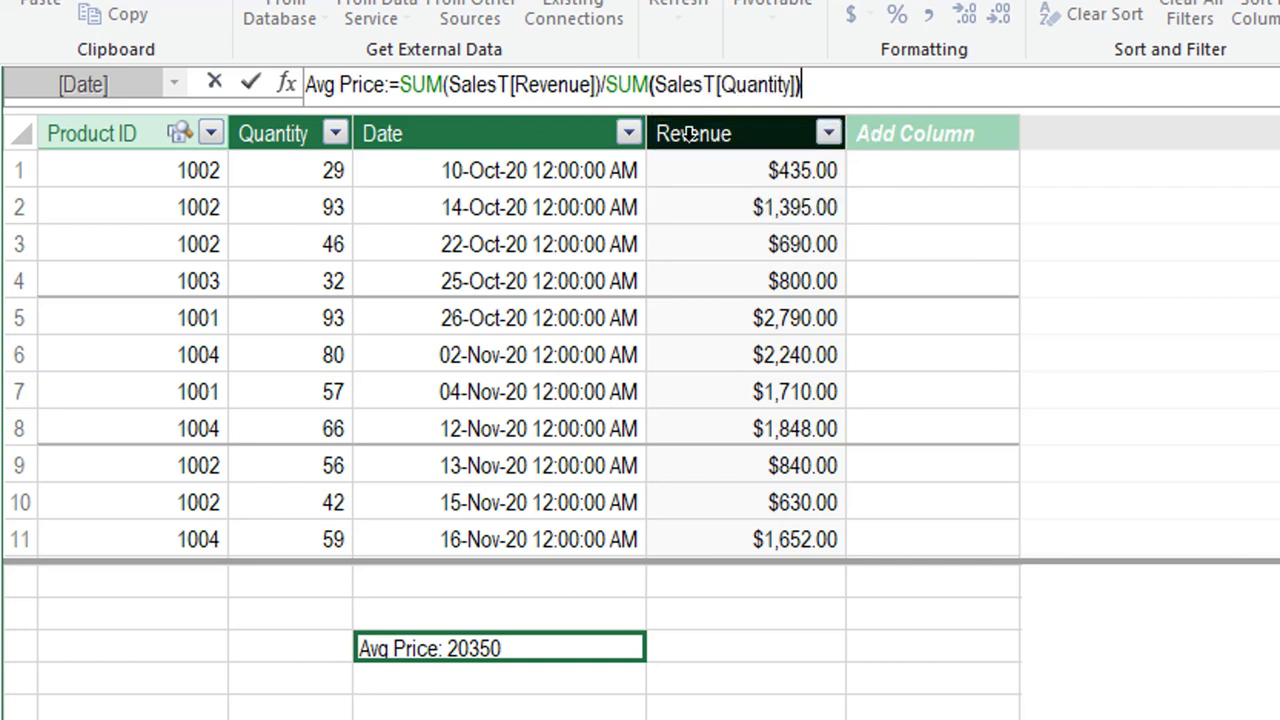
{"action": "key", "text": "Return"}
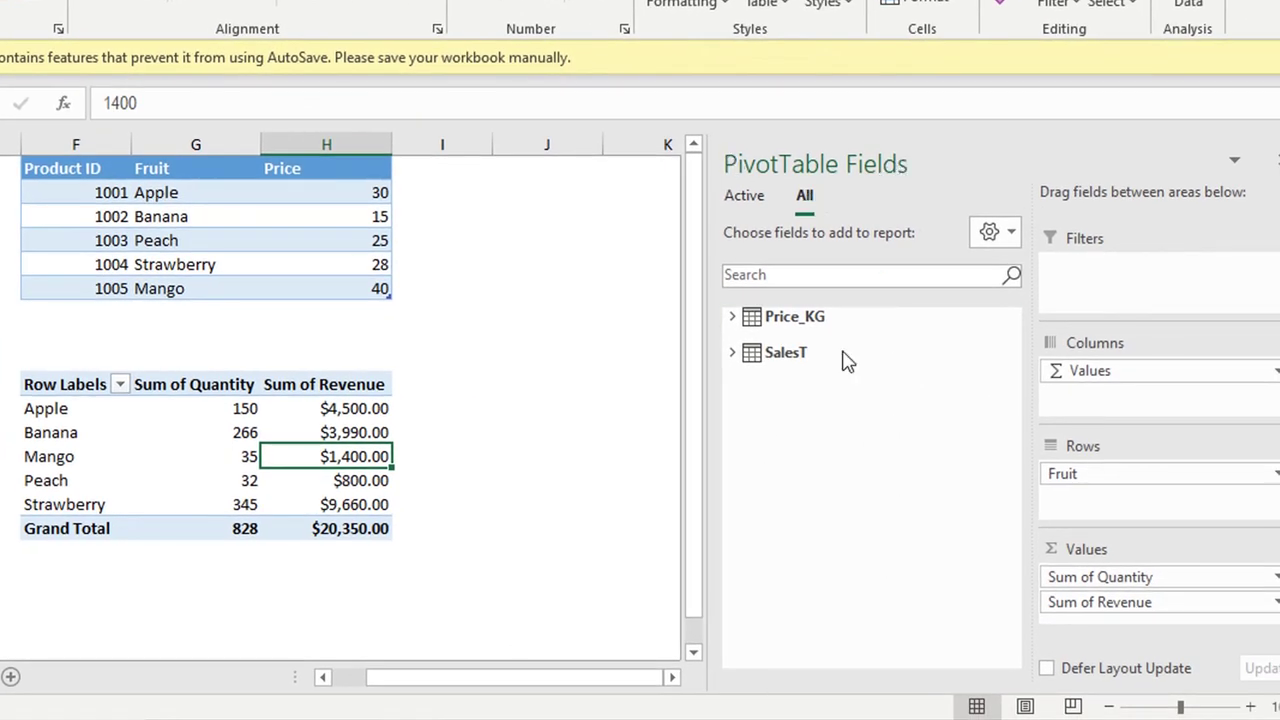
Add SalesT's Avg Price measure to the Values area after one rejected placement
{"action": "left_click", "coordinate": [733, 353]}
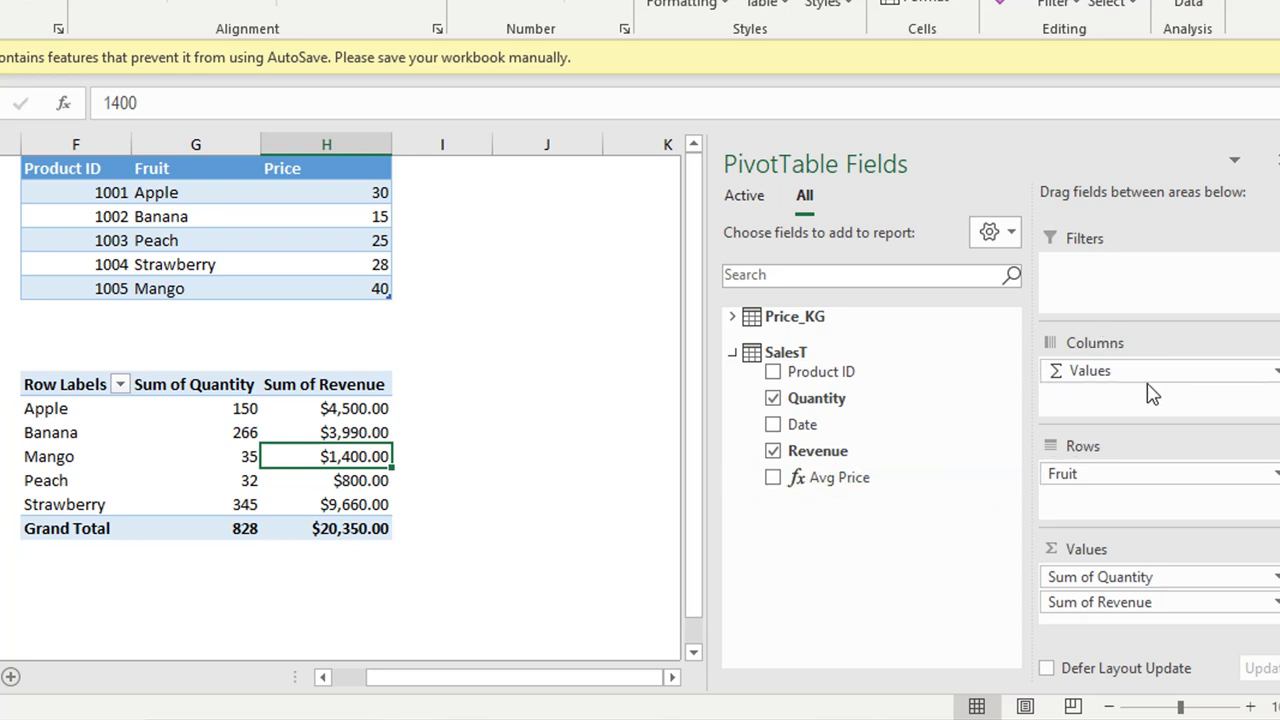
{"action": "left_click_drag", "start_coordinate": [869, 480], "coordinate": [1120, 430]}
{"action": "left_click", "coordinate": [502, 362]}
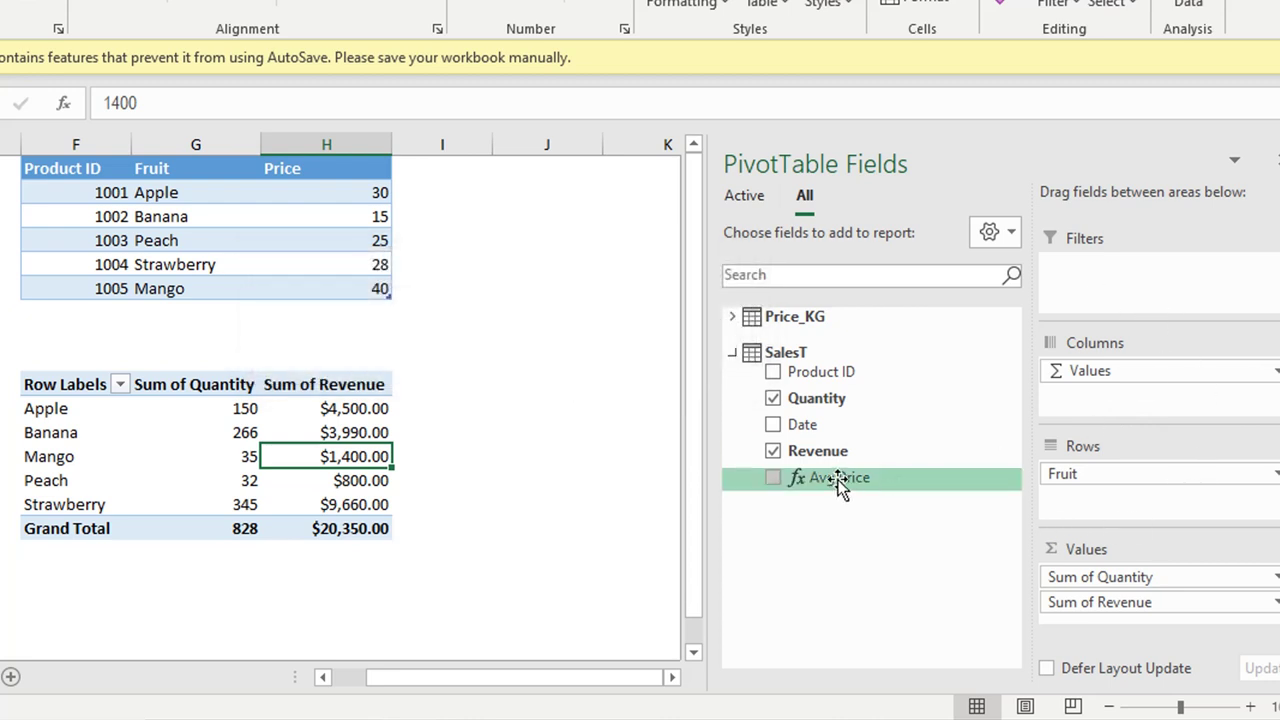
{"action": "left_click_drag", "start_coordinate": [838, 482], "coordinate": [1138, 610]}
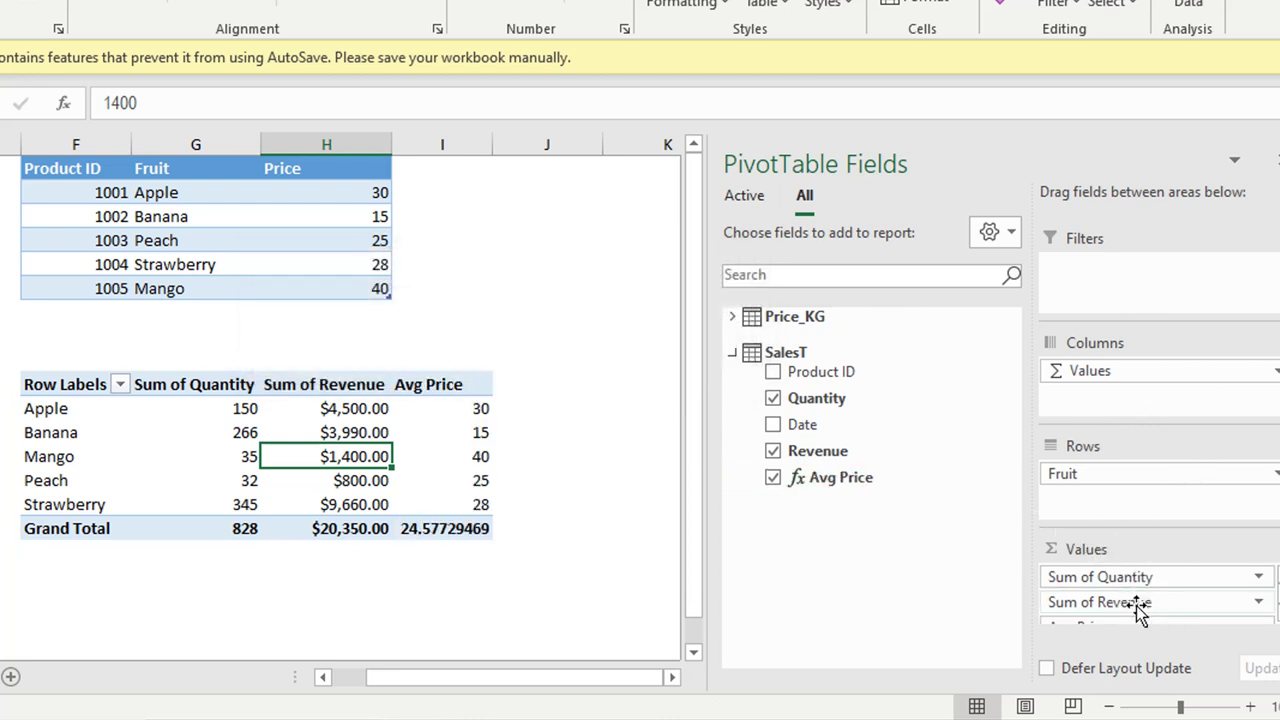
Compare the averages with source prices: Banana 15, Grand Total 24.57729469
{"action": "left_click", "coordinate": [468, 535]}
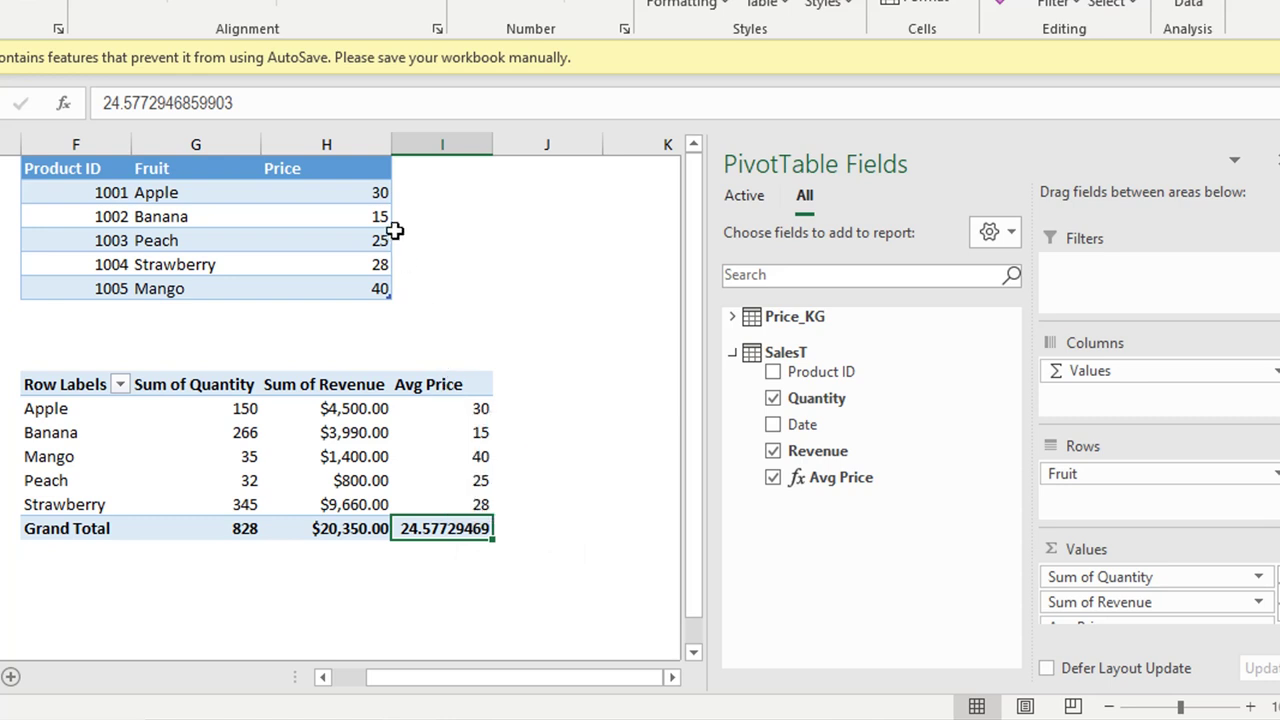
{"action": "left_click_drag", "start_coordinate": [358, 190], "coordinate": [354, 287]}
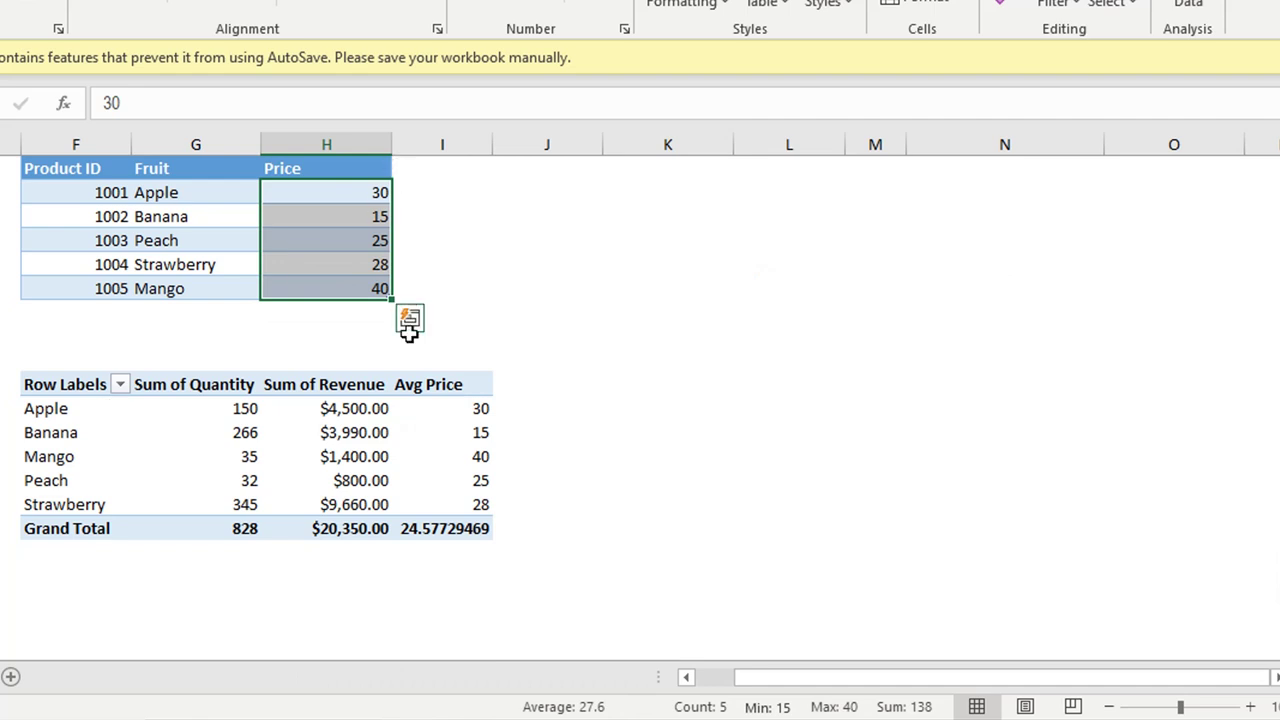
{"action": "left_click", "coordinate": [443, 430]}
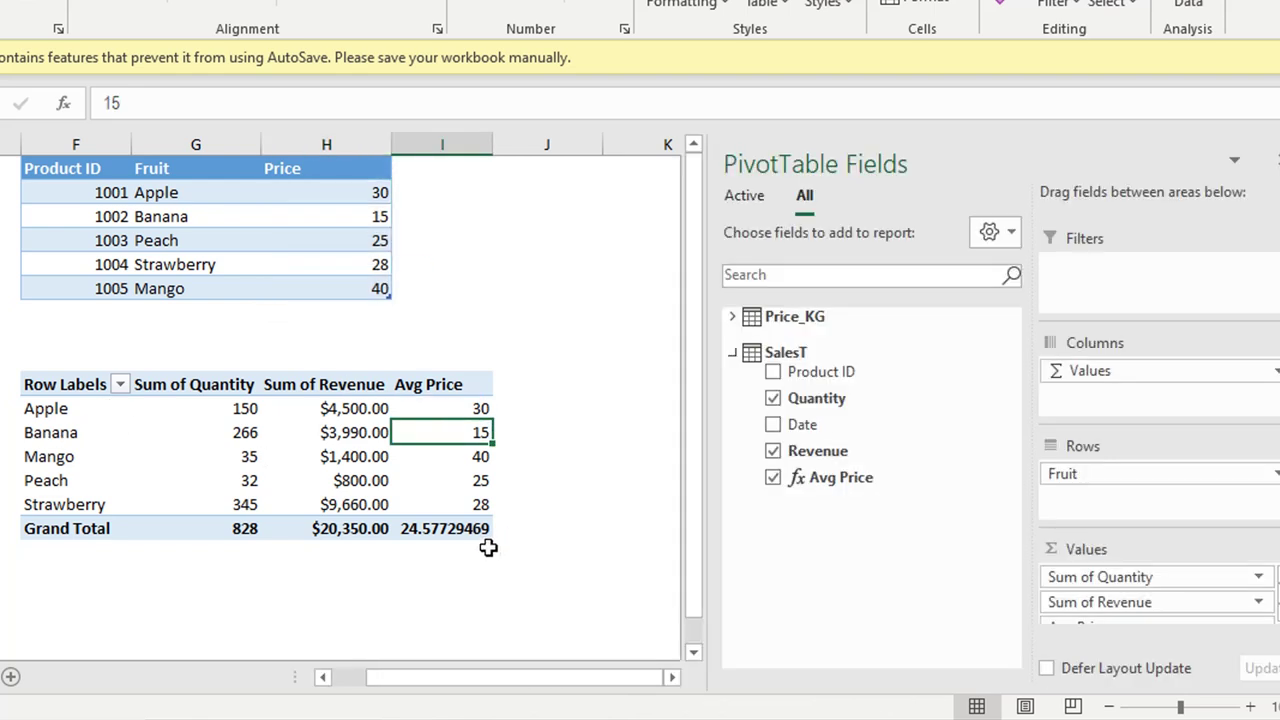
{"action": "left_click", "coordinate": [476, 530]}
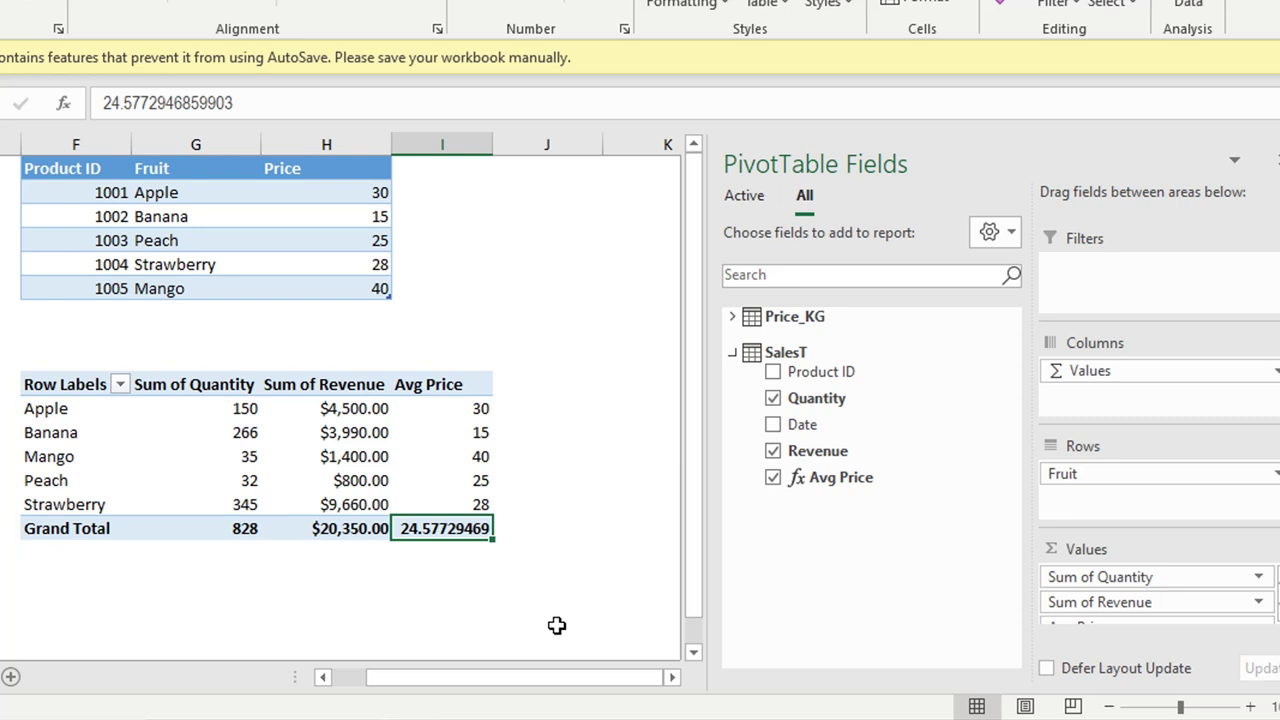
Copy the fruit PivotTable and paste a duplicate in an empty cell below it
{"action": "scroll", "coordinate": [557, 625], "scroll_direction": "down", "scroll_amount": 1}
{"action": "key", "text": "ctrl+a"}
{"action": "key", "text": "ctrl+c"}
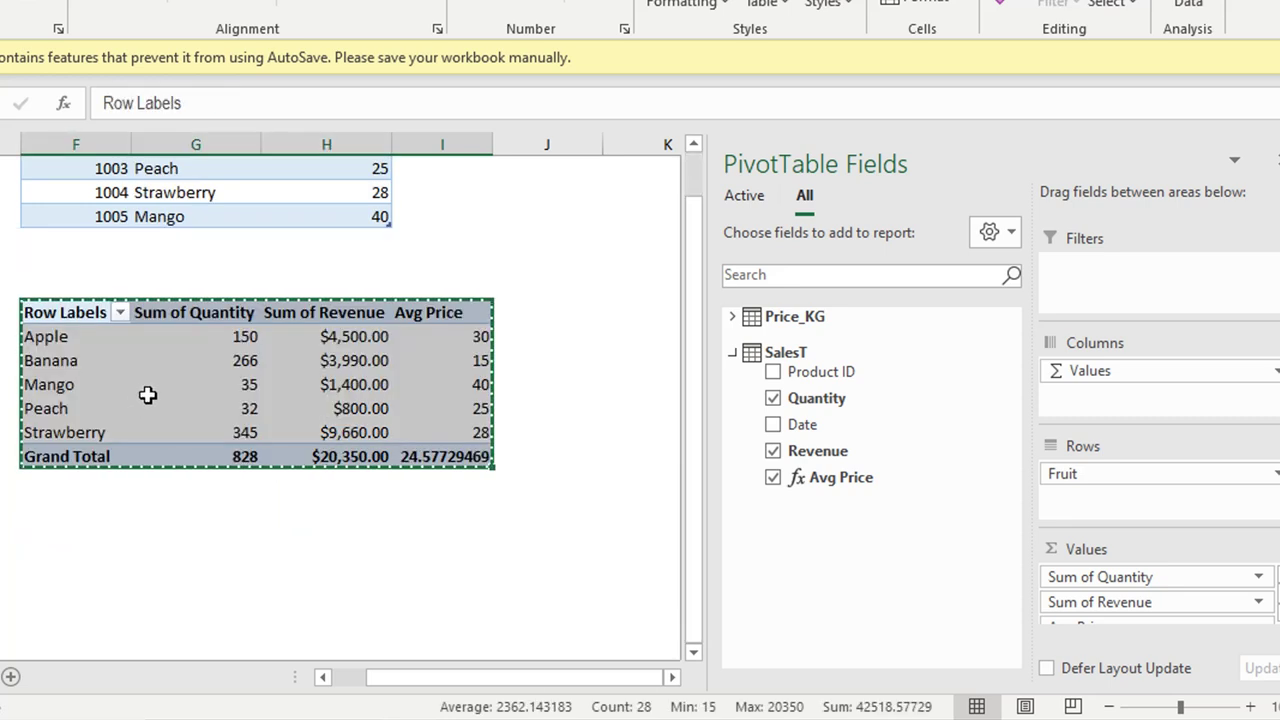
{"action": "left_click", "coordinate": [76, 527]}
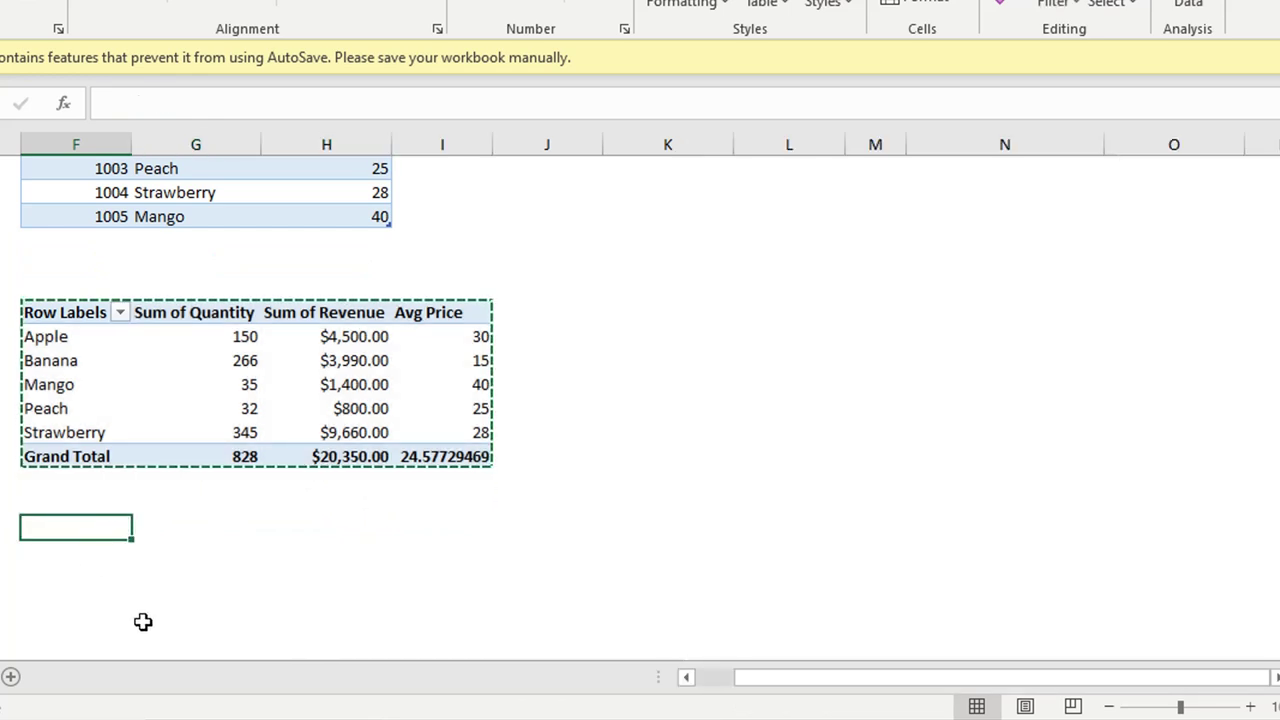
{"action": "key", "text": "ctrl+v"}
{"action": "scroll", "coordinate": [150, 610], "scroll_direction": "down", "scroll_amount": 1}
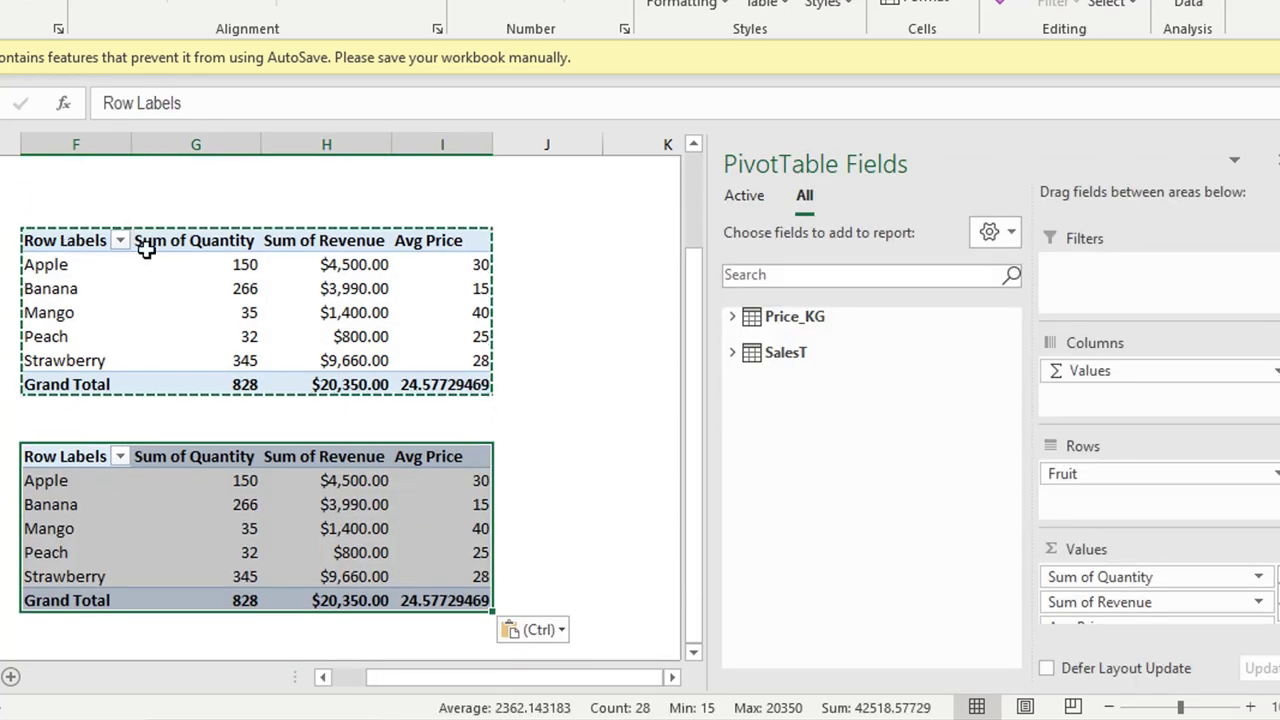
In the copy, replace Fruit with Date in Rows to group by month
{"action": "left_click", "coordinate": [78, 524]}
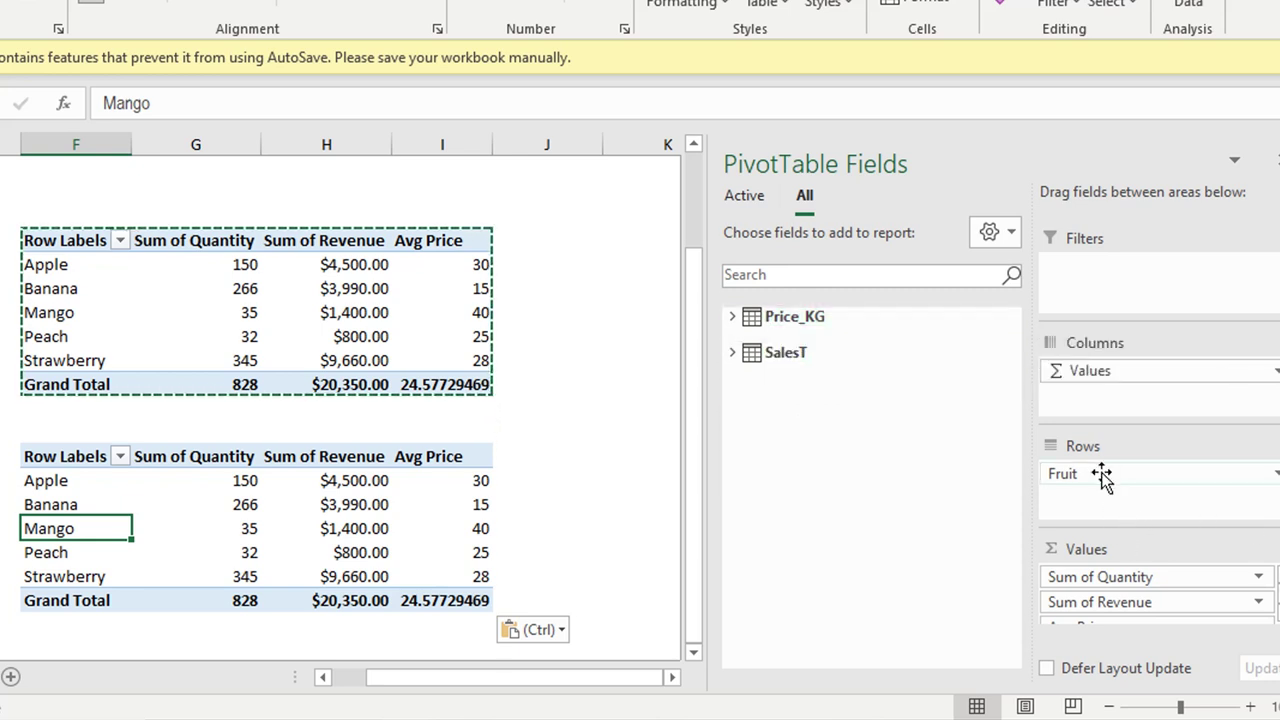
{"action": "left_click_drag", "start_coordinate": [1097, 475], "coordinate": [929, 506]}
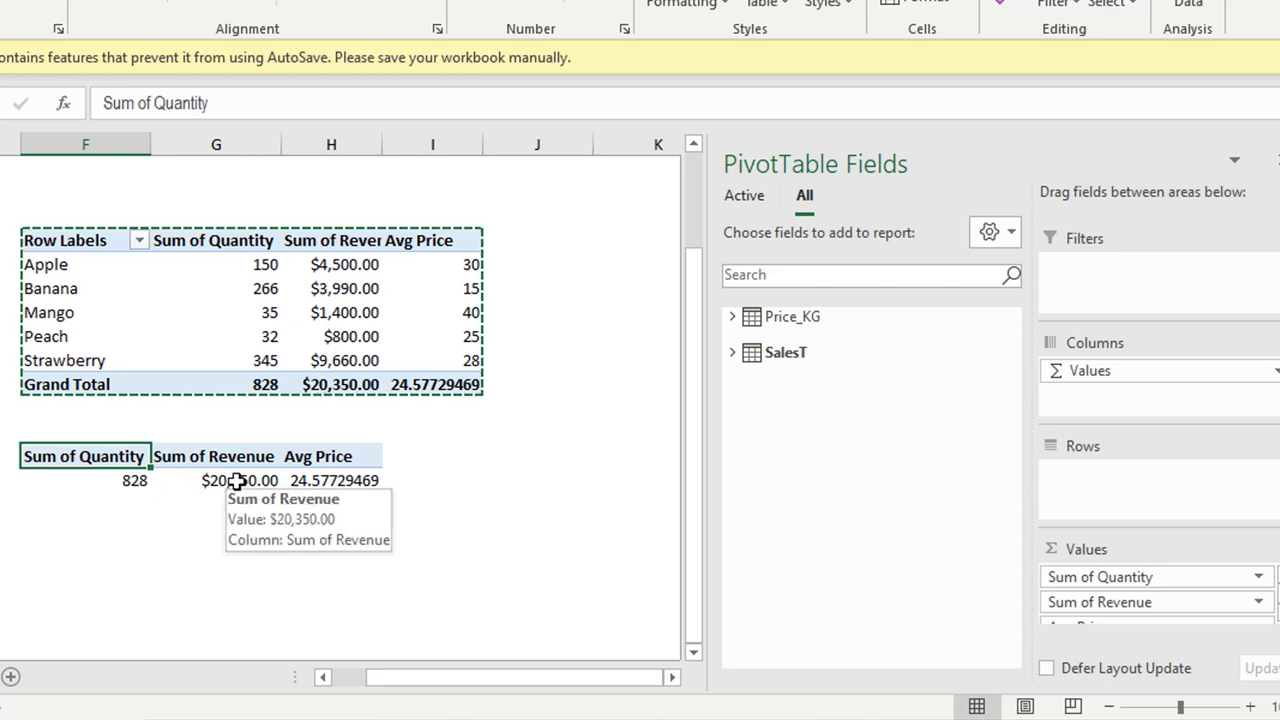
{"action": "left_click", "coordinate": [732, 353]}
{"action": "left_click_drag", "start_coordinate": [790, 428], "coordinate": [1172, 518]}
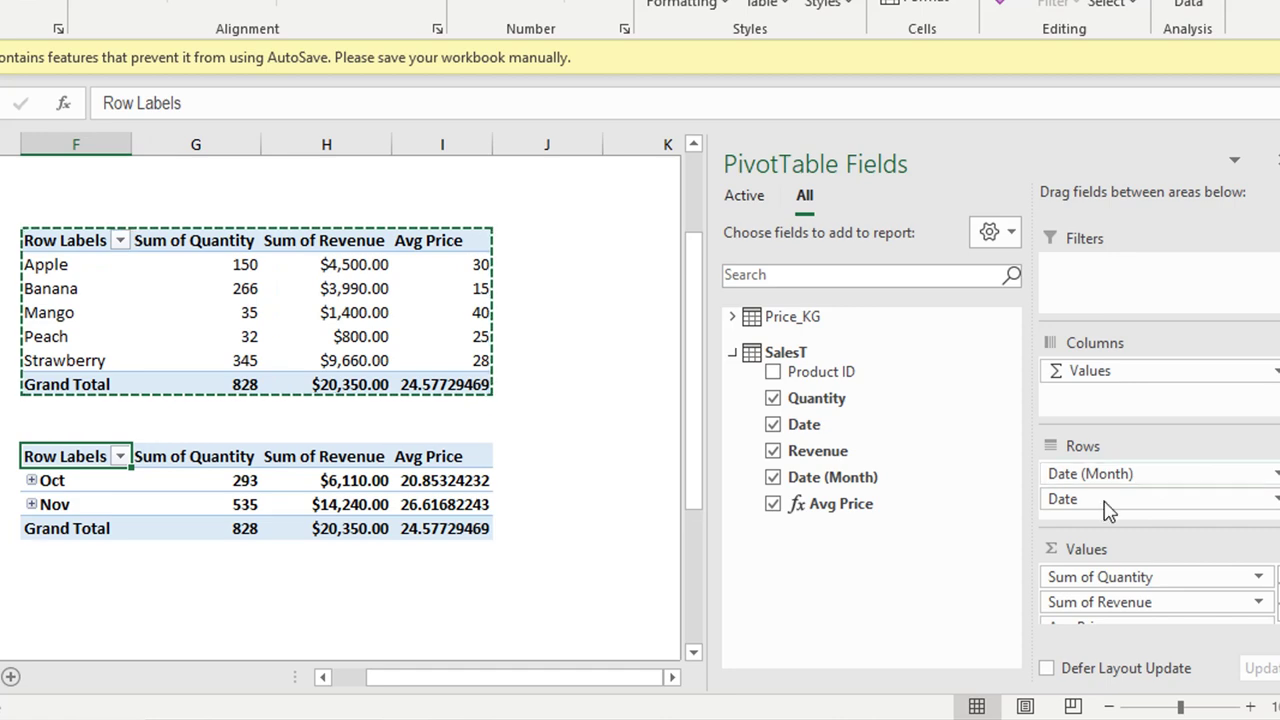
Review the Oct and Nov quantity, revenue and Avg Price values in the copy
{"action": "scroll", "coordinate": [89, 491], "scroll_direction": "down", "scroll_amount": 4}
{"action": "left_click", "coordinate": [48, 221]}
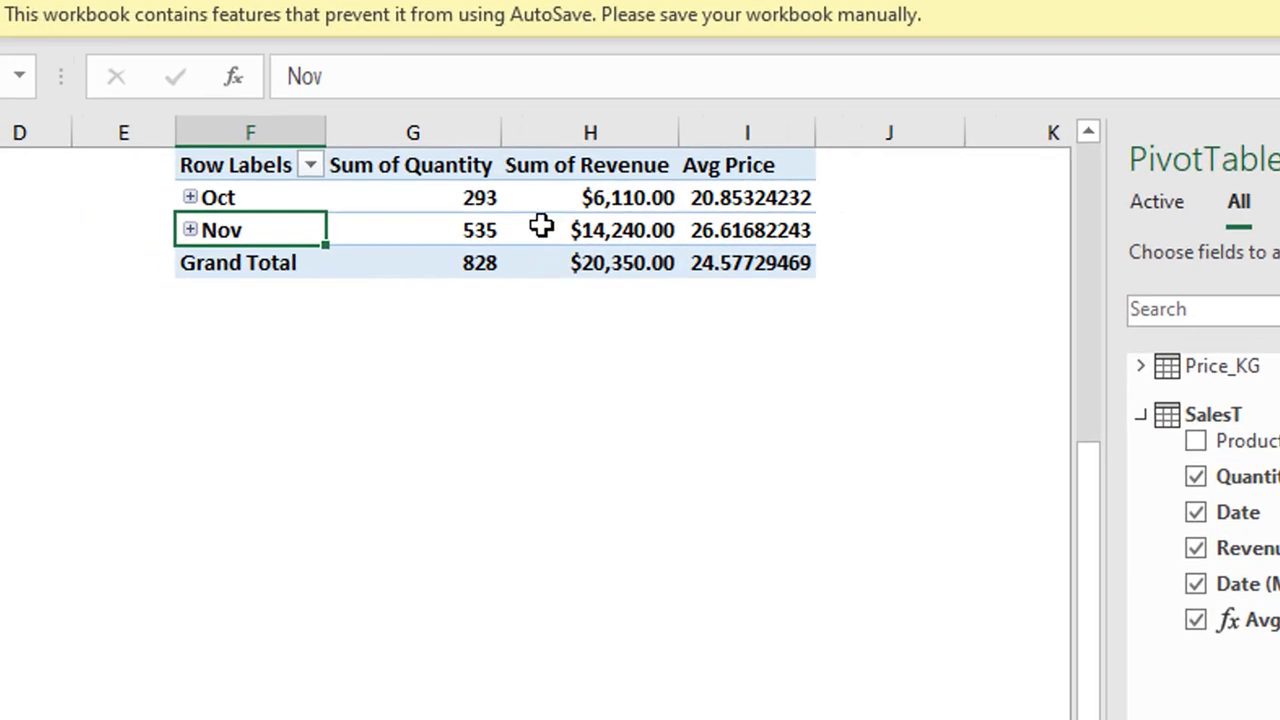
{"action": "scroll", "coordinate": [281, 209], "scroll_direction": "up", "scroll_amount": 1}
{"action": "left_click", "coordinate": [253, 266]}
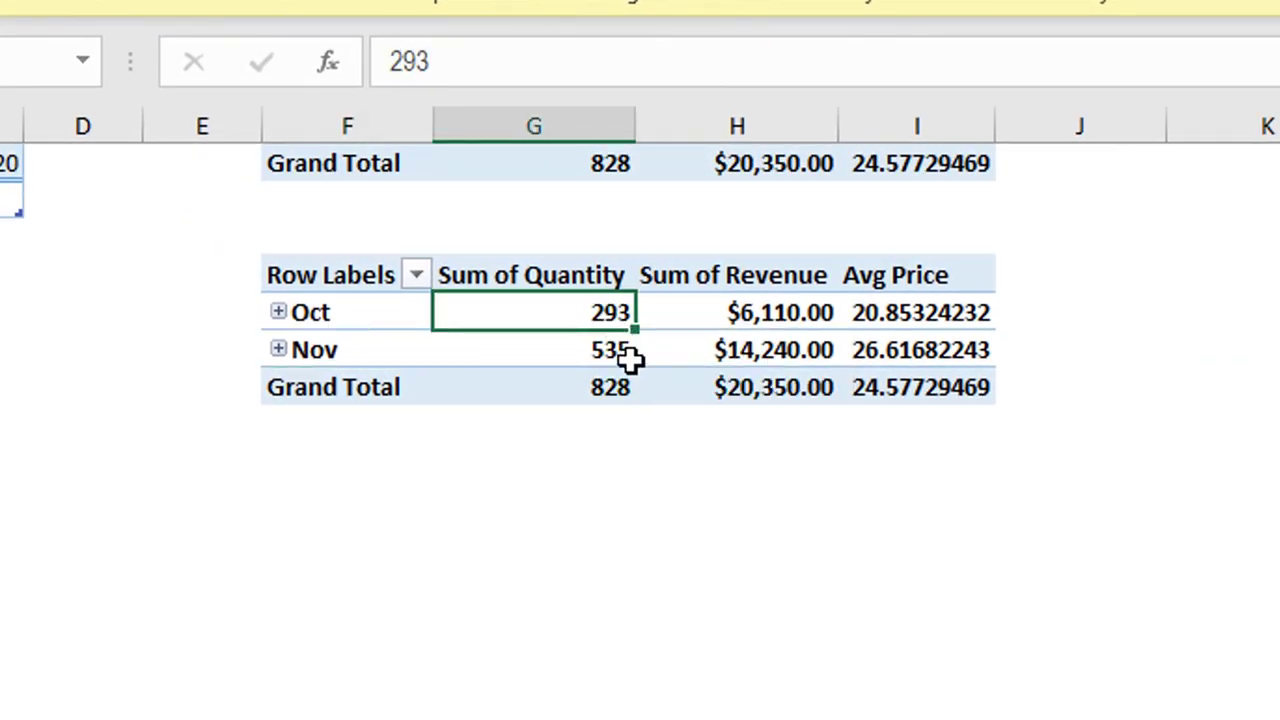
{"action": "left_click", "coordinate": [790, 310]}
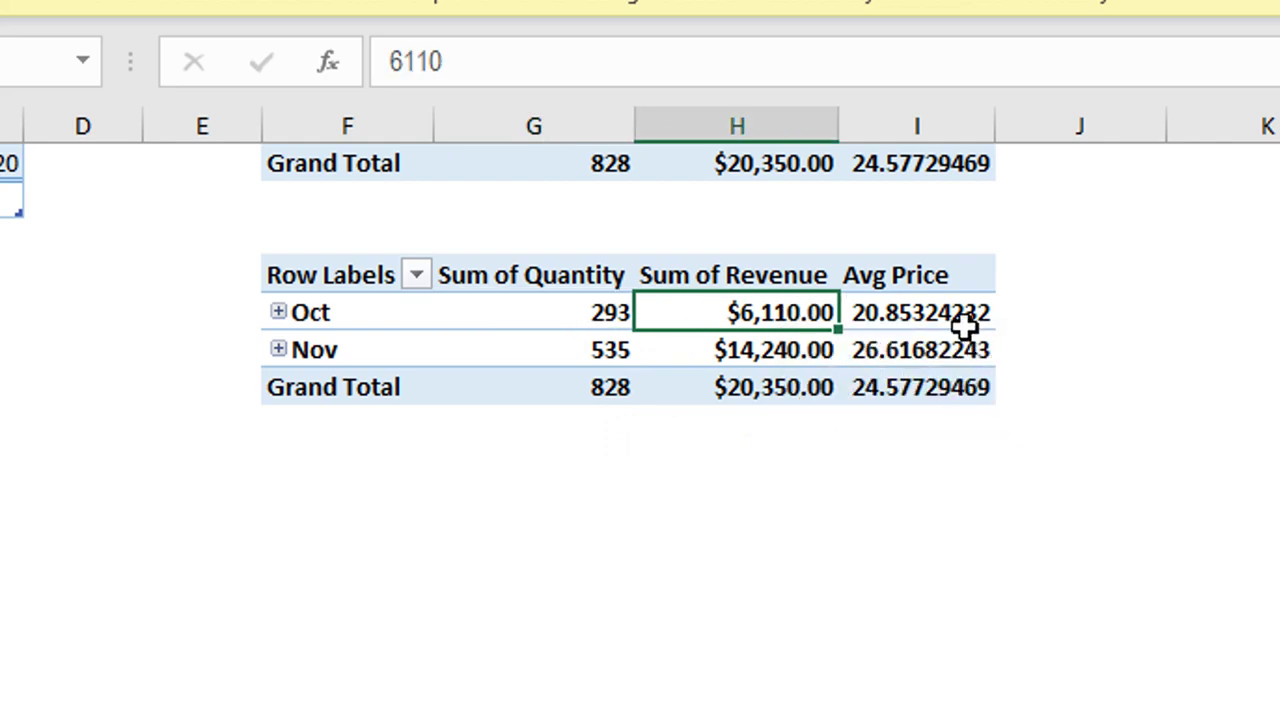
{"action": "scroll", "coordinate": [963, 346], "scroll_direction": "up", "scroll_amount": 1}
{"action": "scroll", "coordinate": [917, 427], "scroll_direction": "up", "scroll_amount": 1}
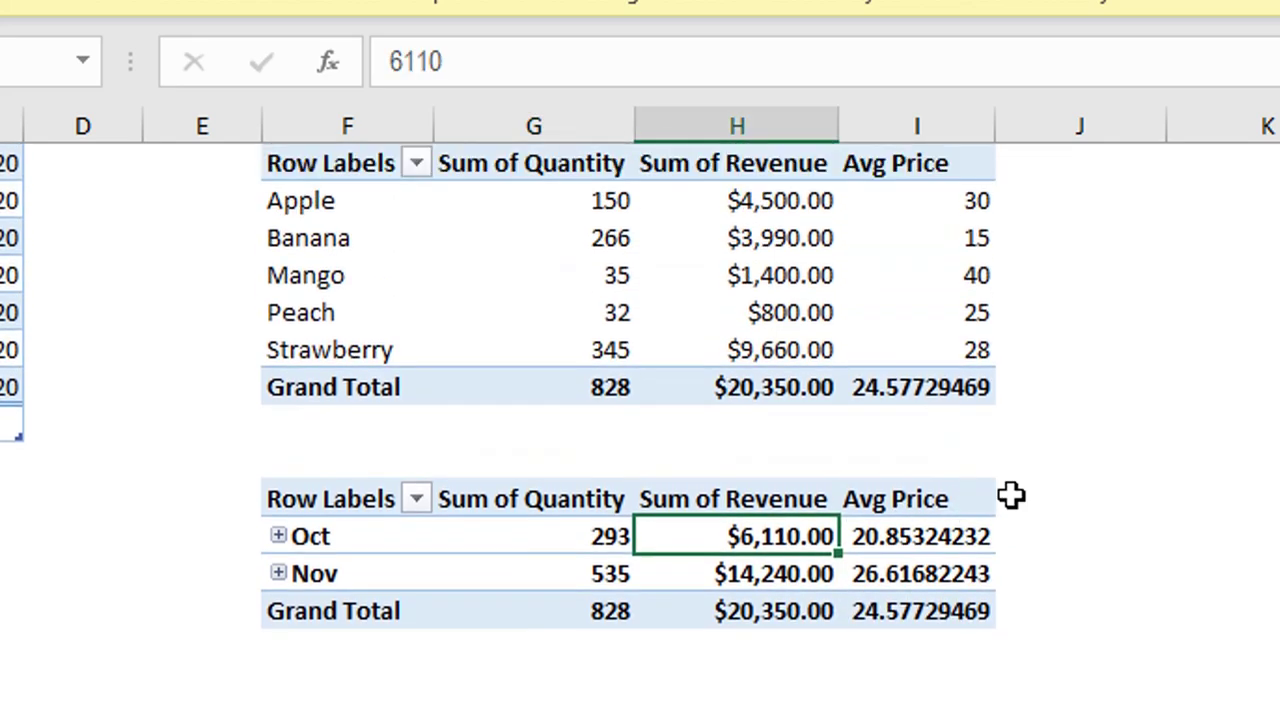
{"action": "mouse_move", "coordinate": [866, 518]}
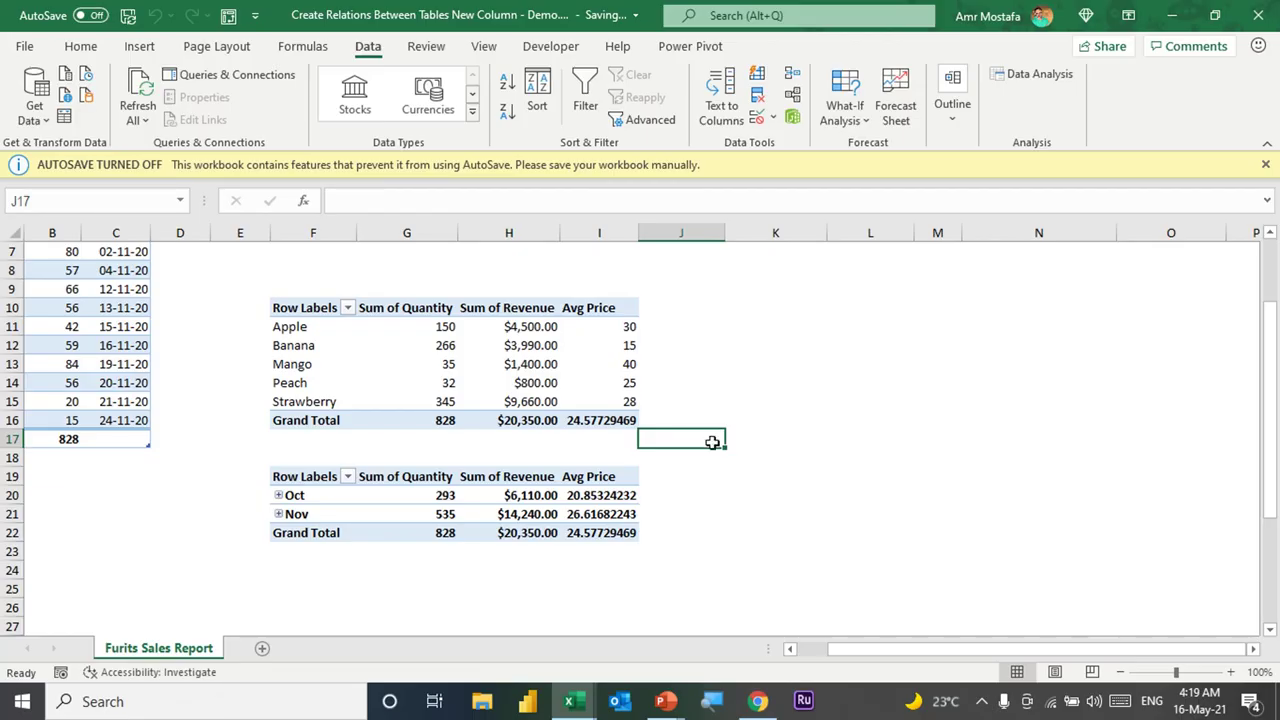
{"action": "left_click", "coordinate": [607, 495]}
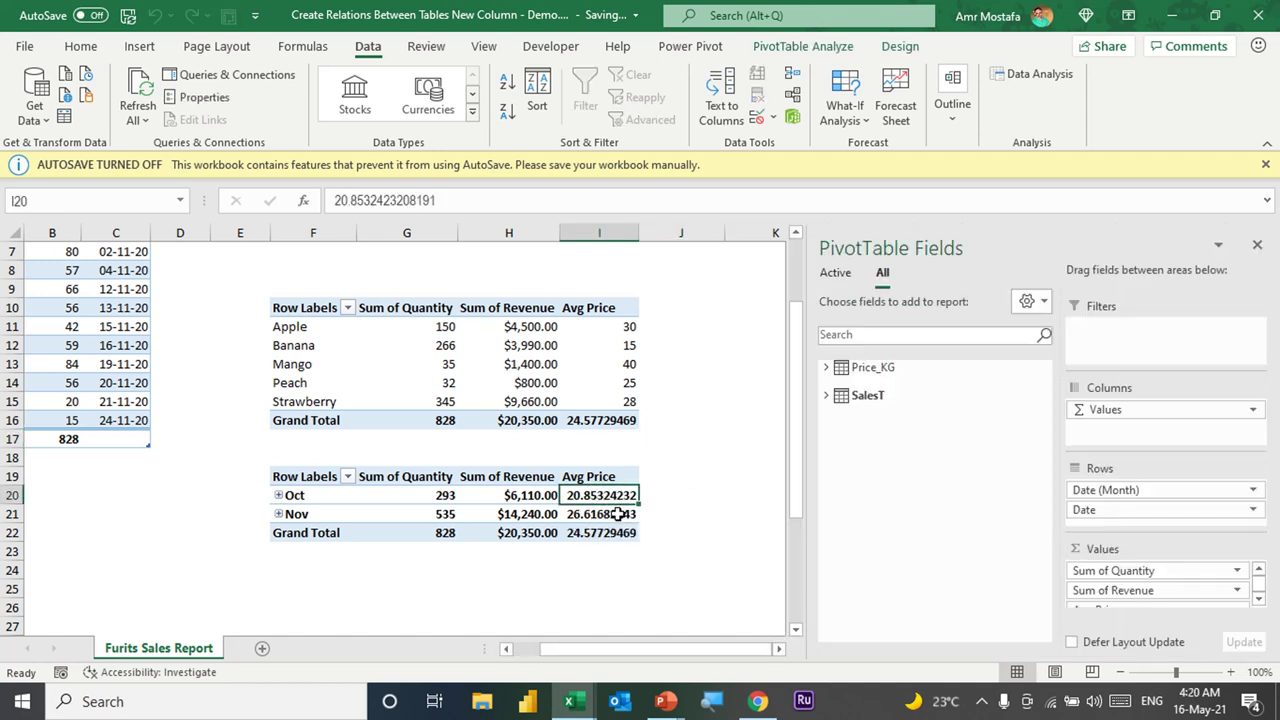
{"action": "mouse_move", "coordinate": [617, 515]}
Format Avg Price as $ currency with one decimal, showing Oct $20.9, Nov $26.6, total $24.6
{"action": "mouse_move", "coordinate": [570, 701]}
{"action": "left_click", "coordinate": [643, 645]}
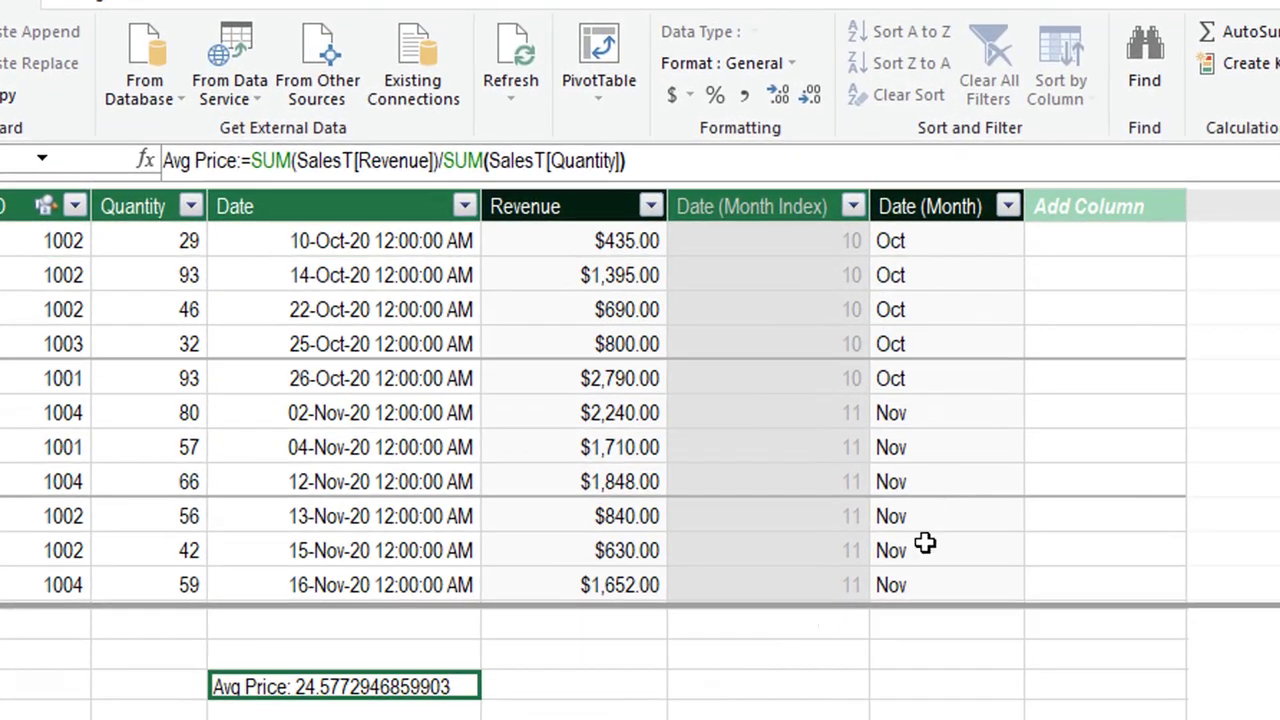
{"action": "left_click", "coordinate": [698, 97]}
{"action": "left_click", "coordinate": [726, 130]}
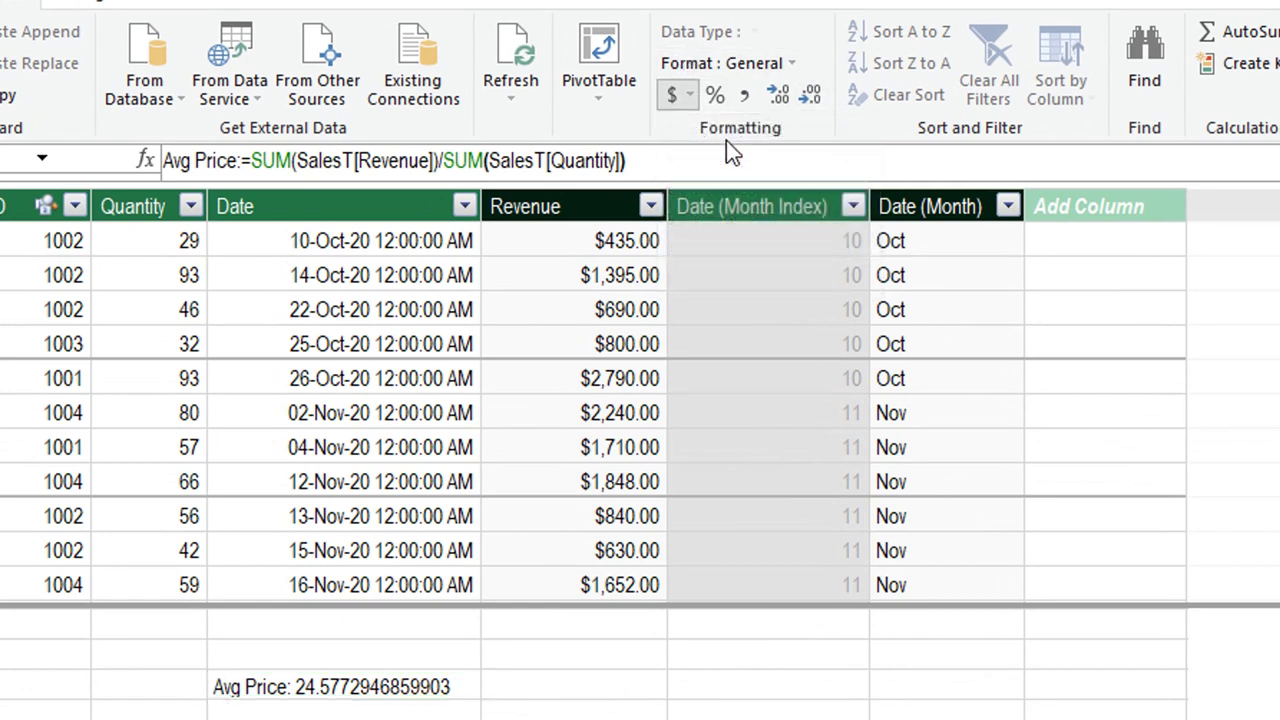
{"action": "left_click", "coordinate": [810, 96]}
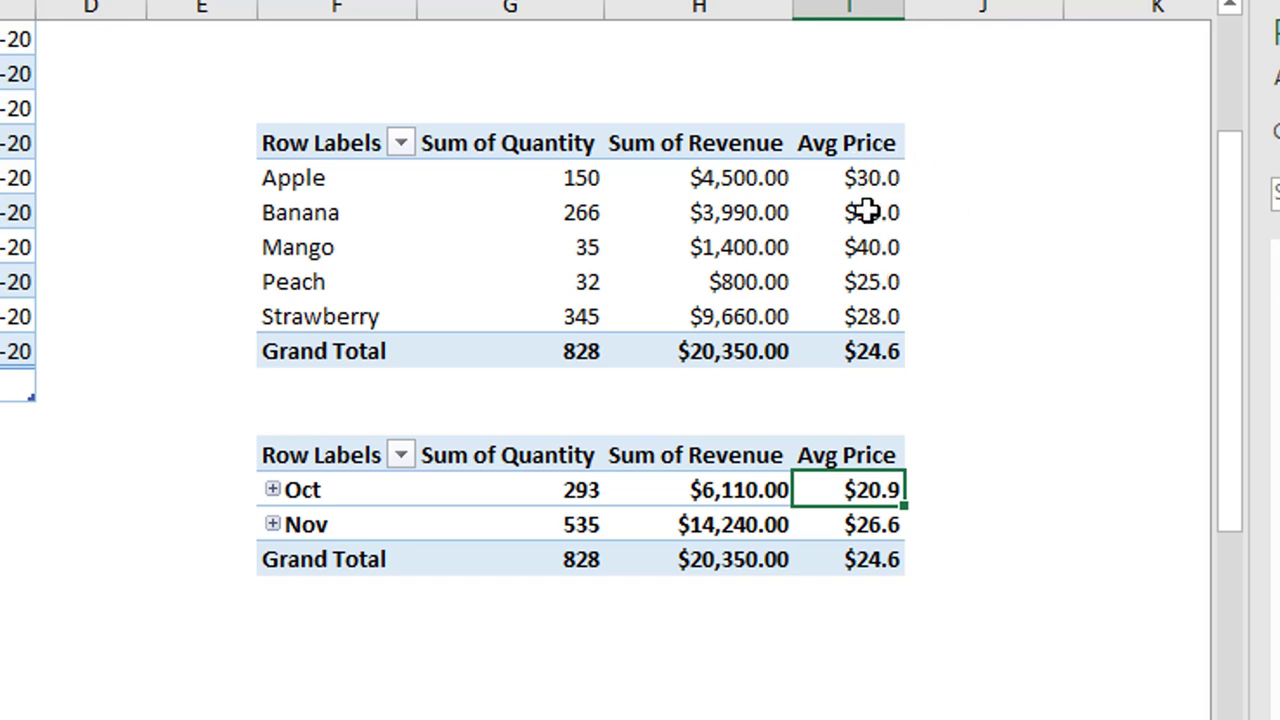
{"action": "left_click", "coordinate": [875, 601]}
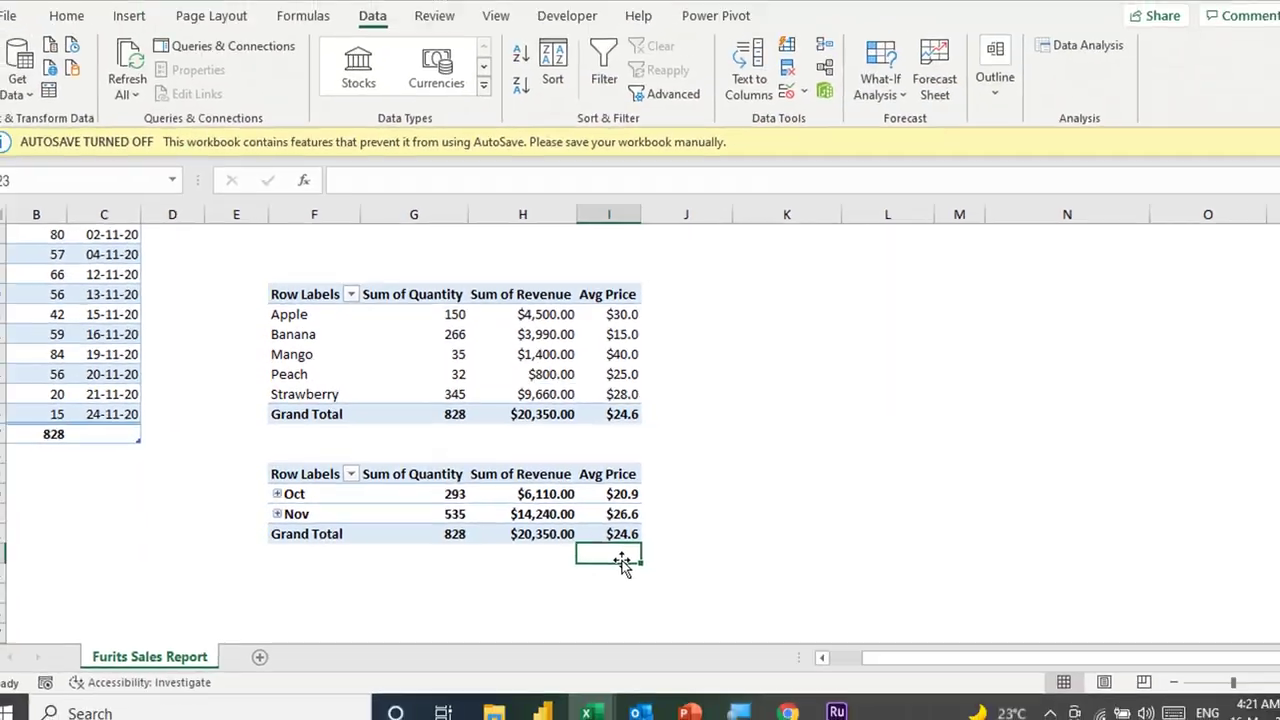